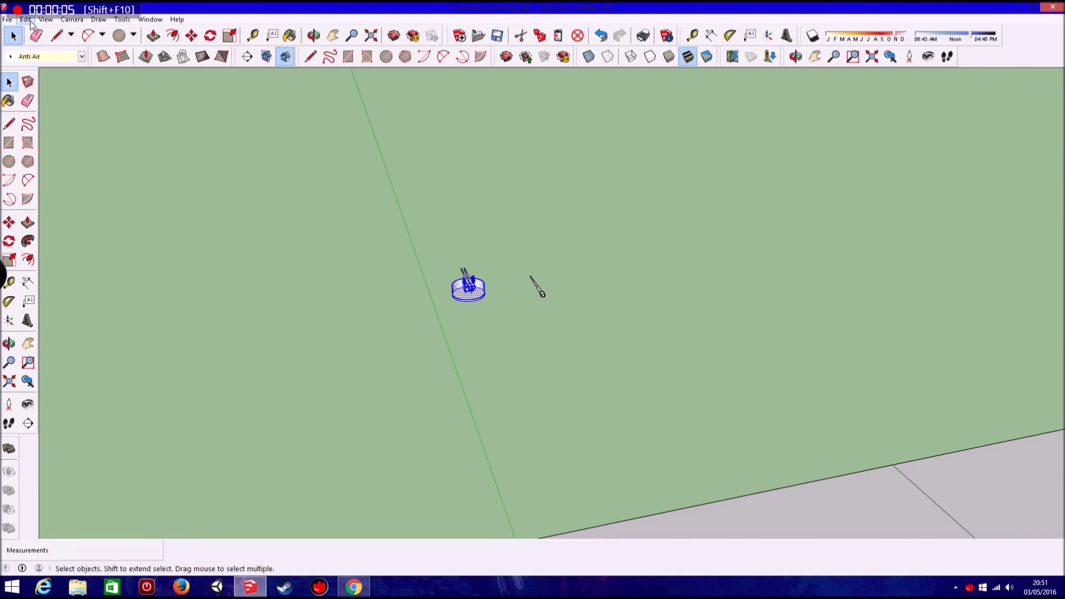
- Paste a copy of the AA gun mount beside the original
click(26, 19)
click(25, 19)
click(60, 98)
- Convert the pasted gun mount into a component and group it
click(25, 20)
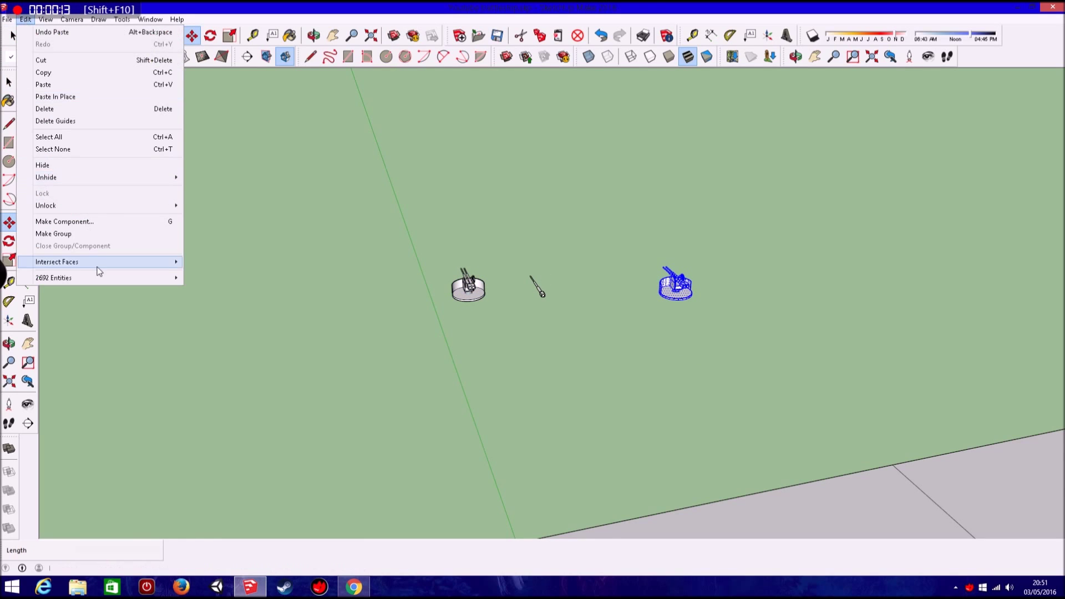
click(103, 218)
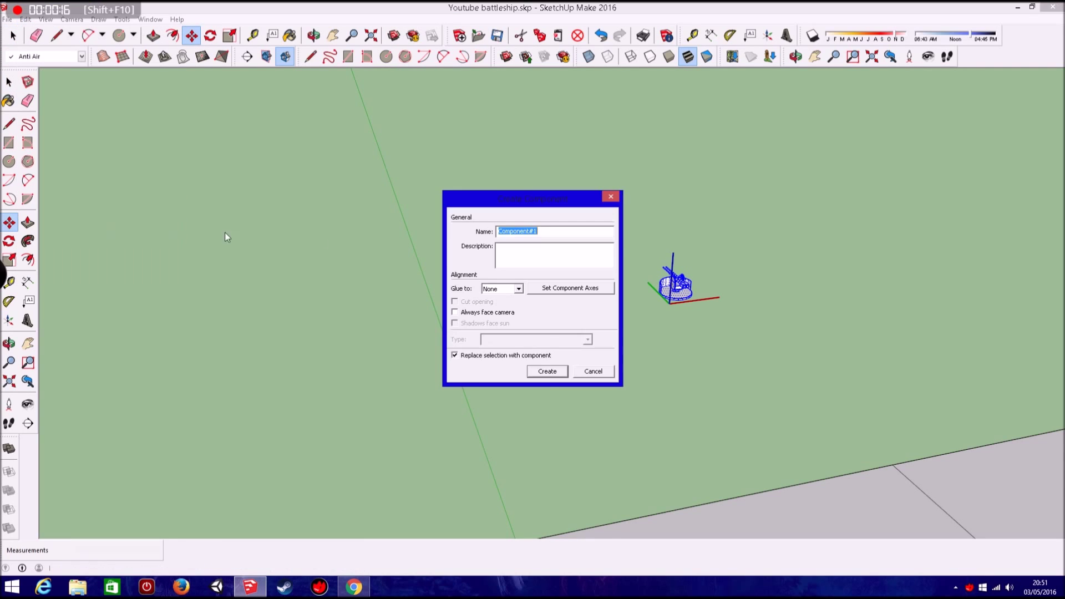
click(546, 374)
click(25, 20)
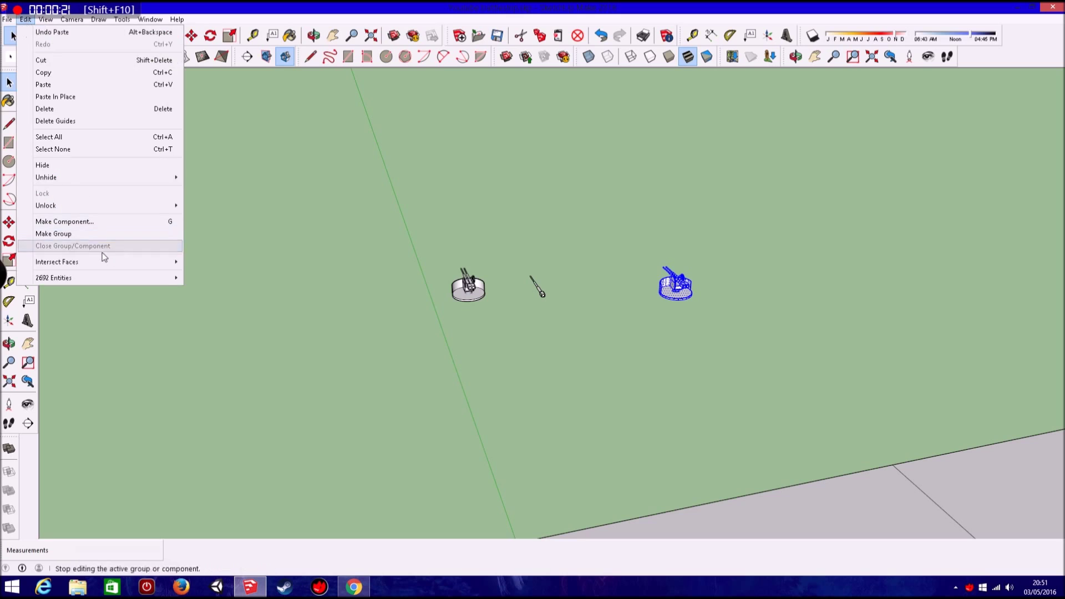
click(115, 233)
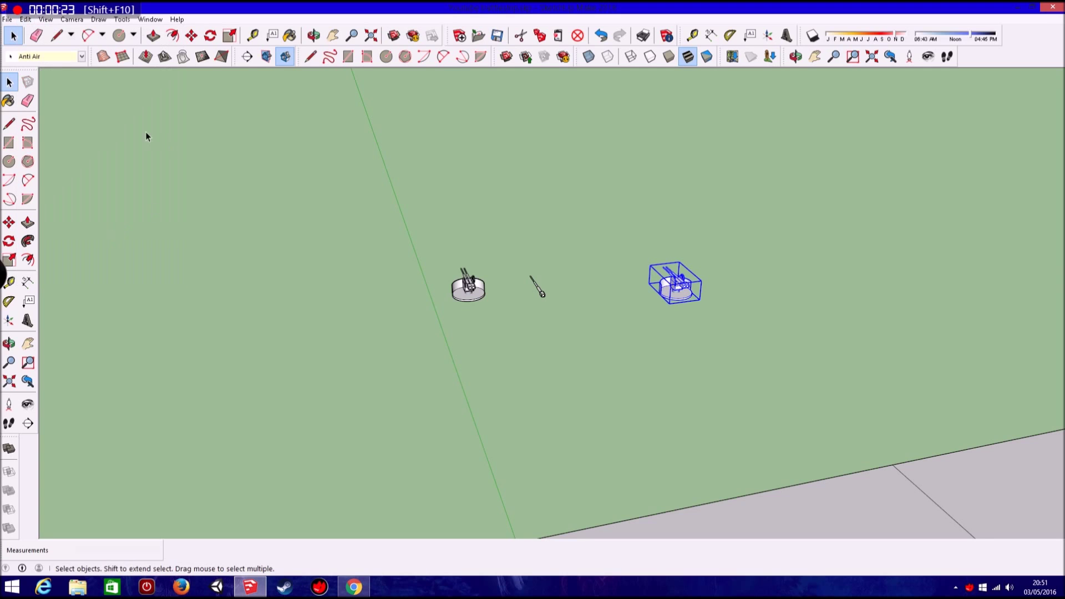
click(9, 240)
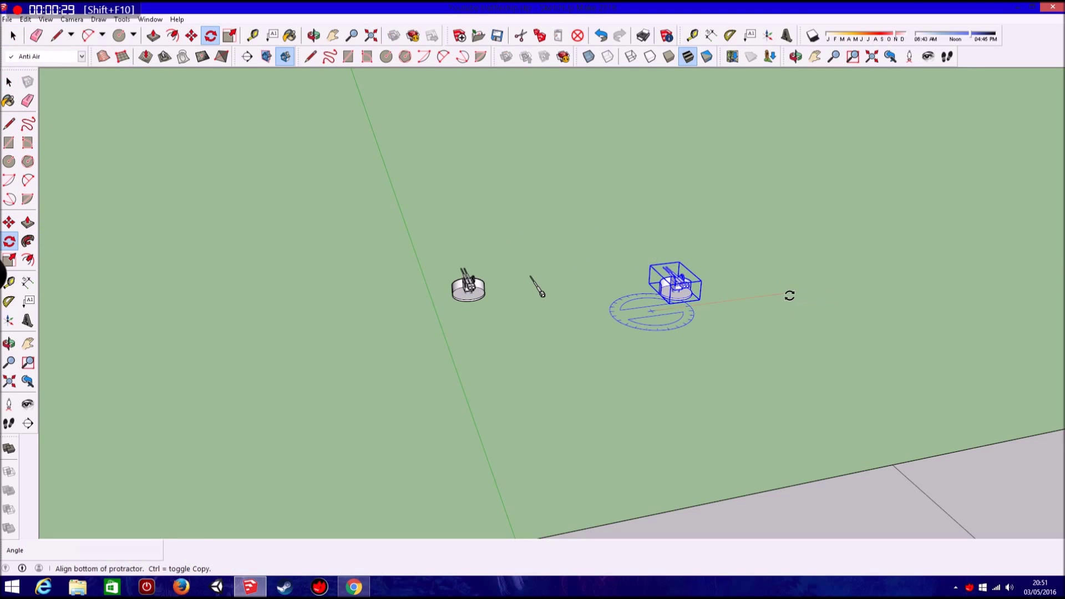
- Zoom onto the main turret roof and start a reference line there
key(l)
scroll(300, 234, up, 5)
scroll(300, 234, down, 5)
scroll(392, 333, down, 3)
scroll(476, 360, up, 4)
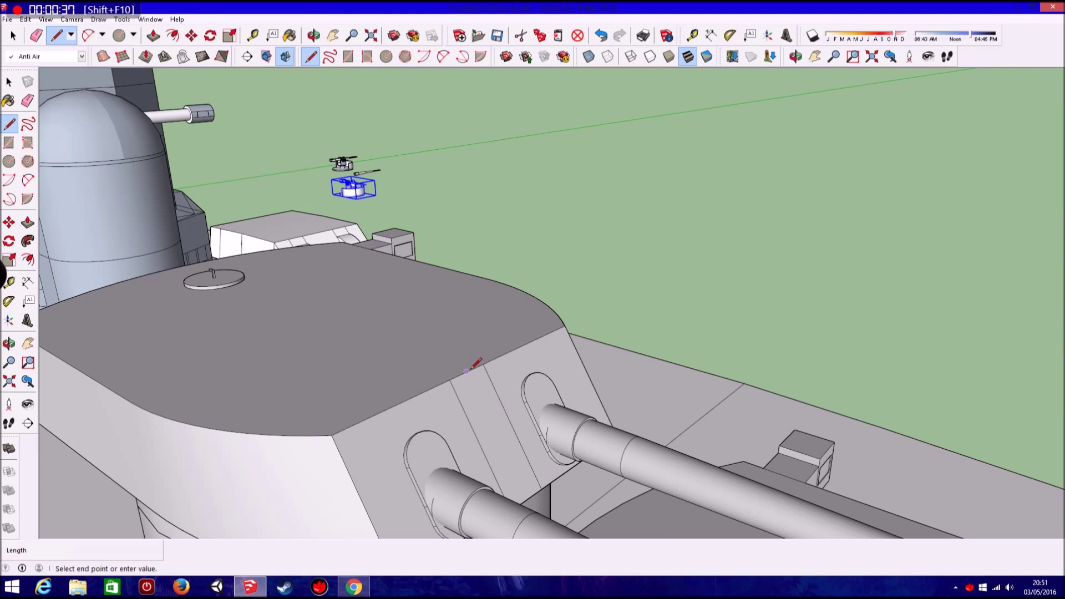
scroll(321, 319, up, 2)
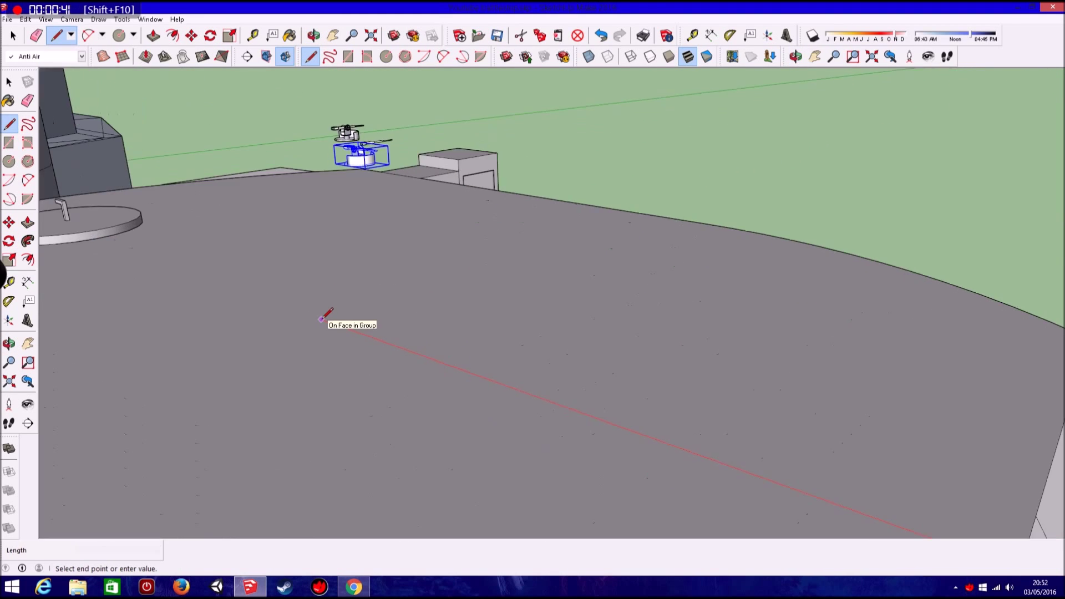
click(323, 319)
- Complete the reference line across the turret roof to mark the gun position
middle_drag(405, 331, 402, 356)
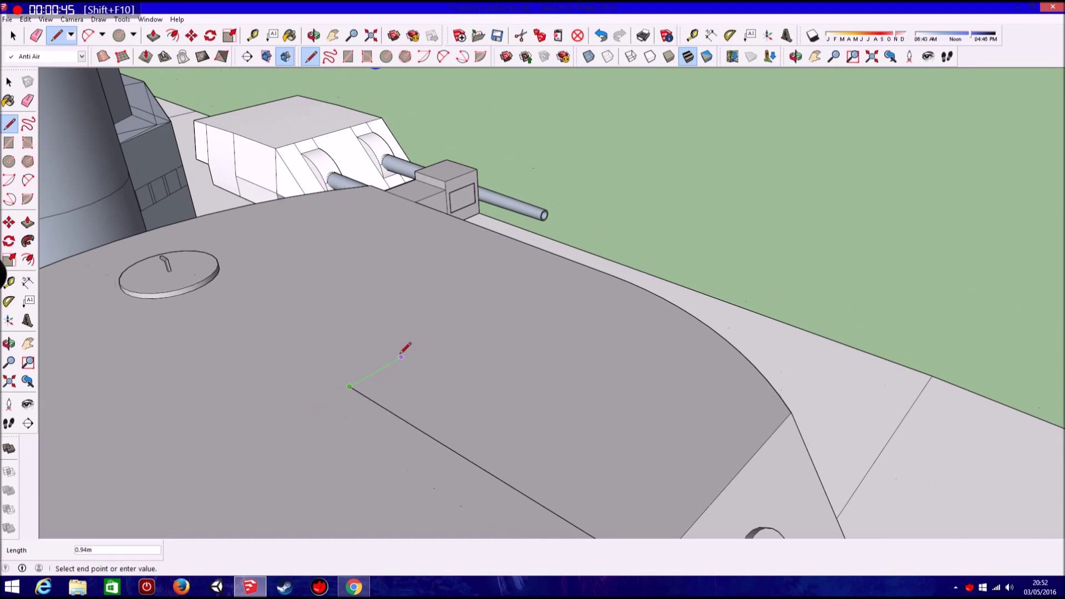
click(399, 359)
scroll(400, 358, down, 5)
middle_drag(404, 356, 304, 73)
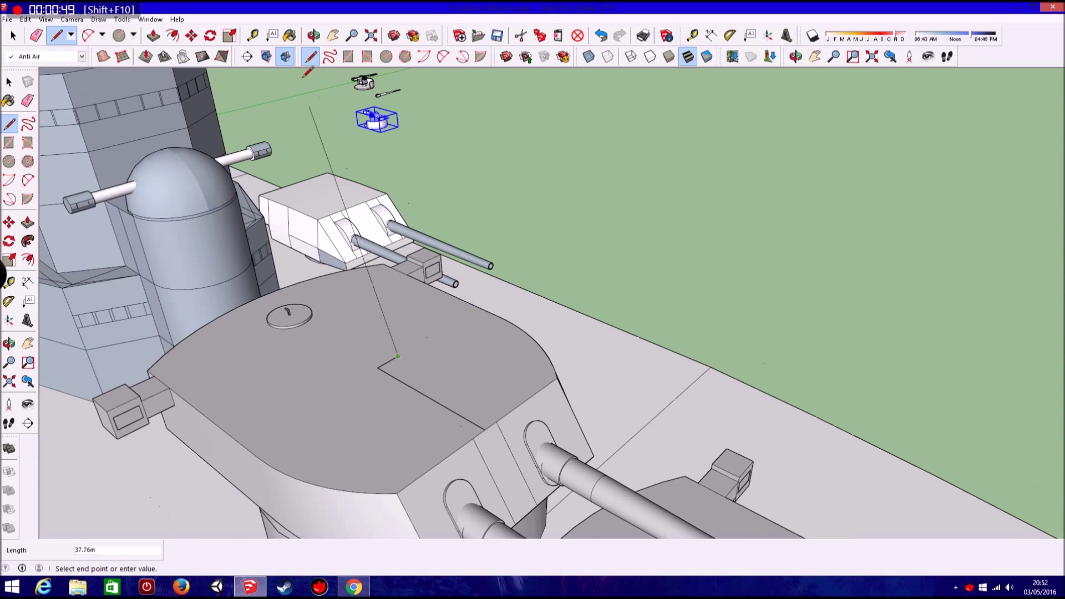
scroll(358, 379, up, 1)
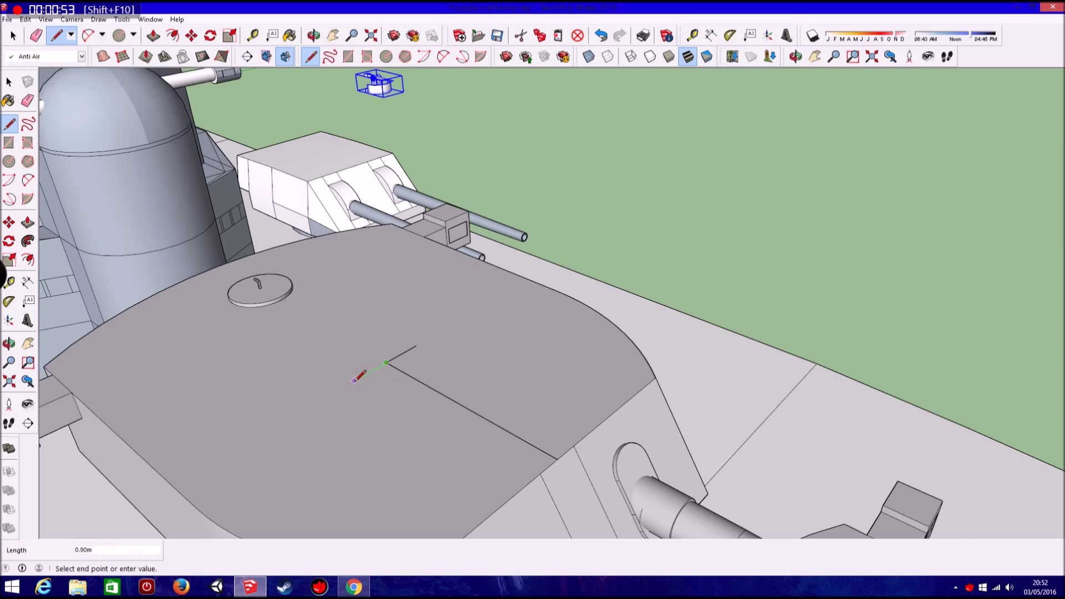
scroll(355, 380, down, 3)
key(m)
scroll(362, 97, up, 3)
- Set the AA gun down on the main turret roof
scroll(363, 102, up, 3)
scroll(371, 125, up, 2)
scroll(380, 145, up, 2)
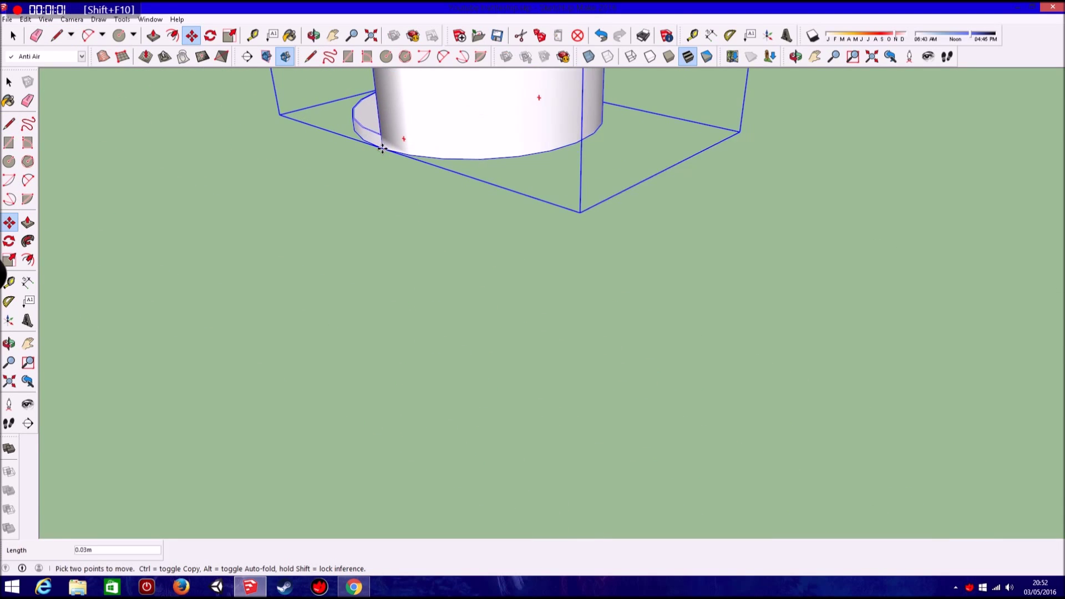
scroll(389, 133, down, 3)
scroll(405, 141, up, 3)
scroll(405, 288, up, 1)
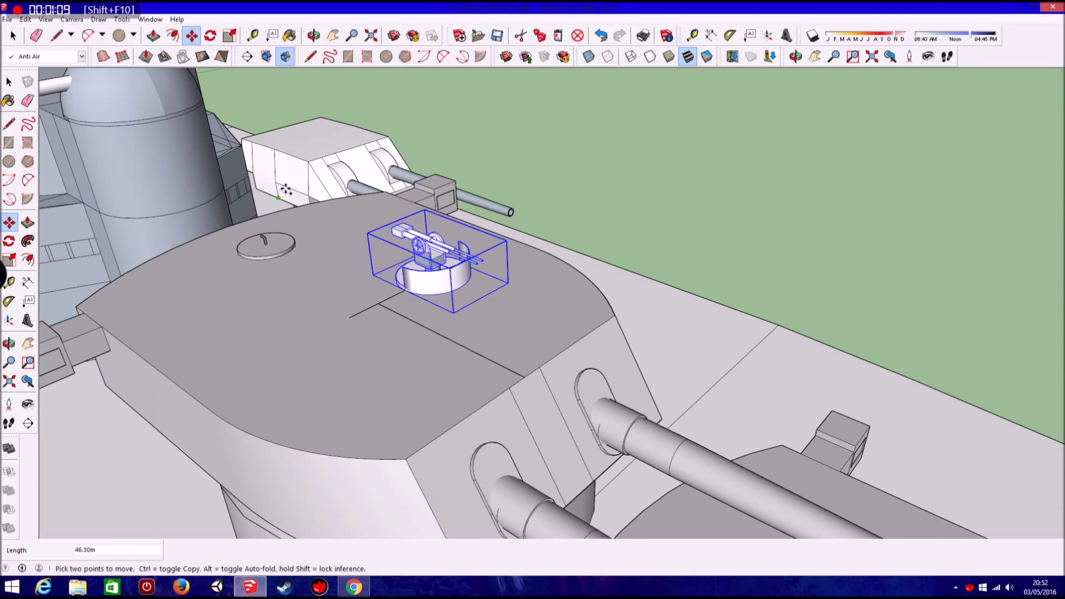
click(12, 36)
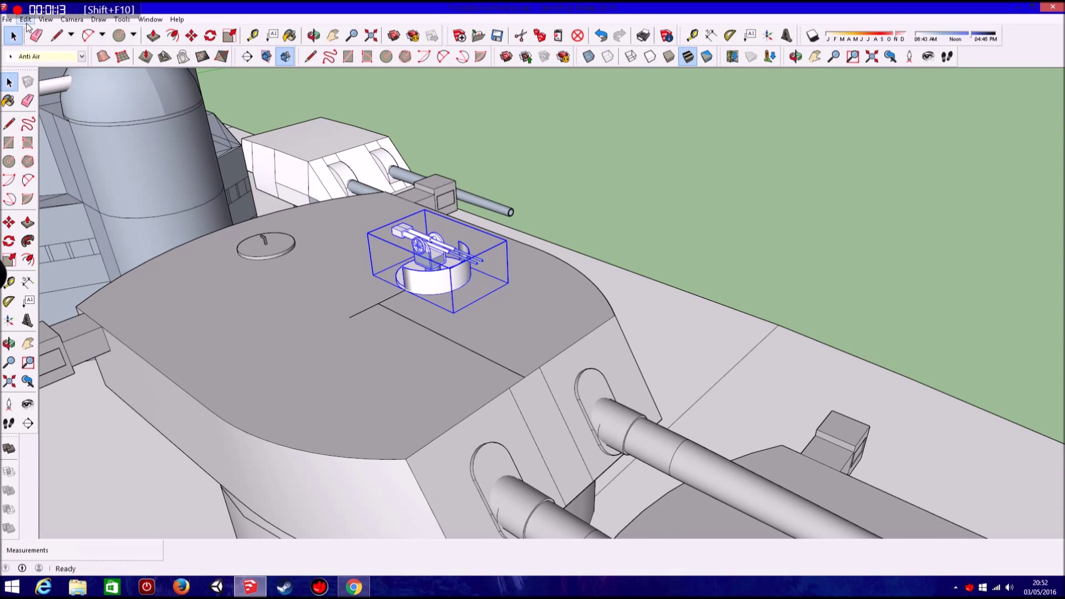
- Paste a second AA gun copy and begin moving it toward the ship's side
key(ctrl+v)
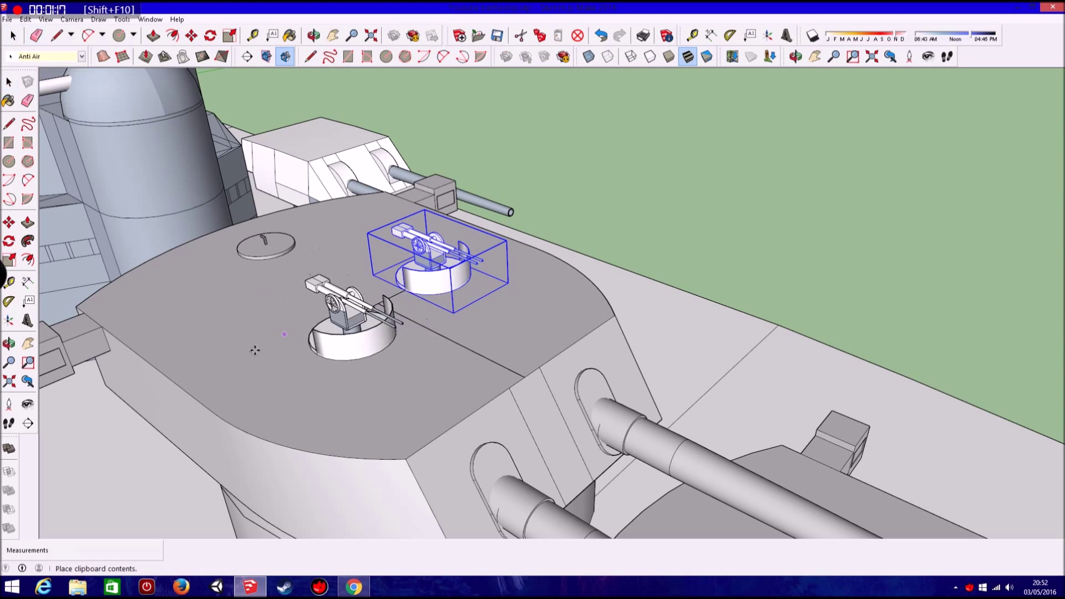
click(686, 248)
middle_drag(677, 255, 582, 385)
key(m)
scroll(610, 377, up, 4)
scroll(649, 371, up, 3)
scroll(649, 372, down, 3)
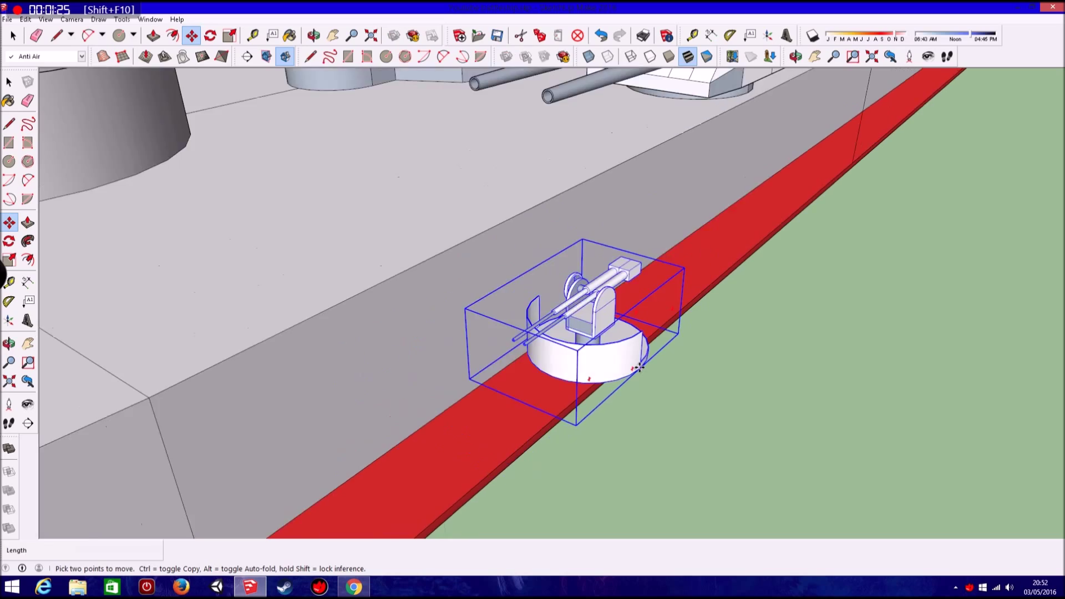
- Drop the second AA gun onto the forward main turret roof
scroll(640, 367, down, 5)
click(640, 368)
middle_drag(640, 367, 906, 161)
scroll(366, 238, up, 5)
mouse_move(368, 244)
middle_down()
mouse_move(360, 238)
mouse_move(388, 247)
middle_up()
scroll(360, 239, down, 5)
- Start a reference line on the next main turret's roof
key(l)
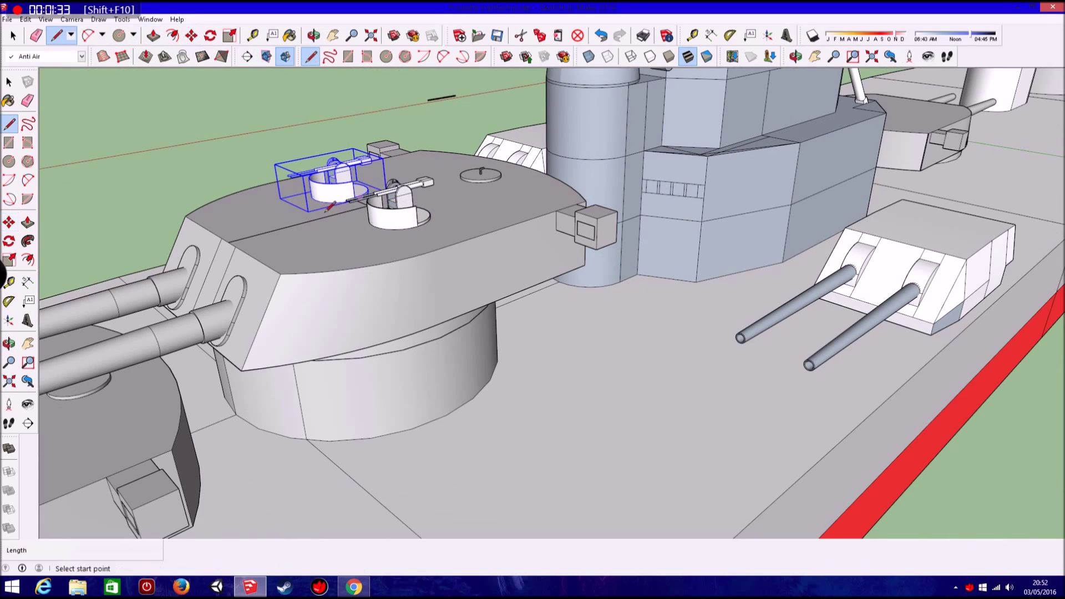
scroll(428, 253, up, 3)
scroll(426, 253, up, 2)
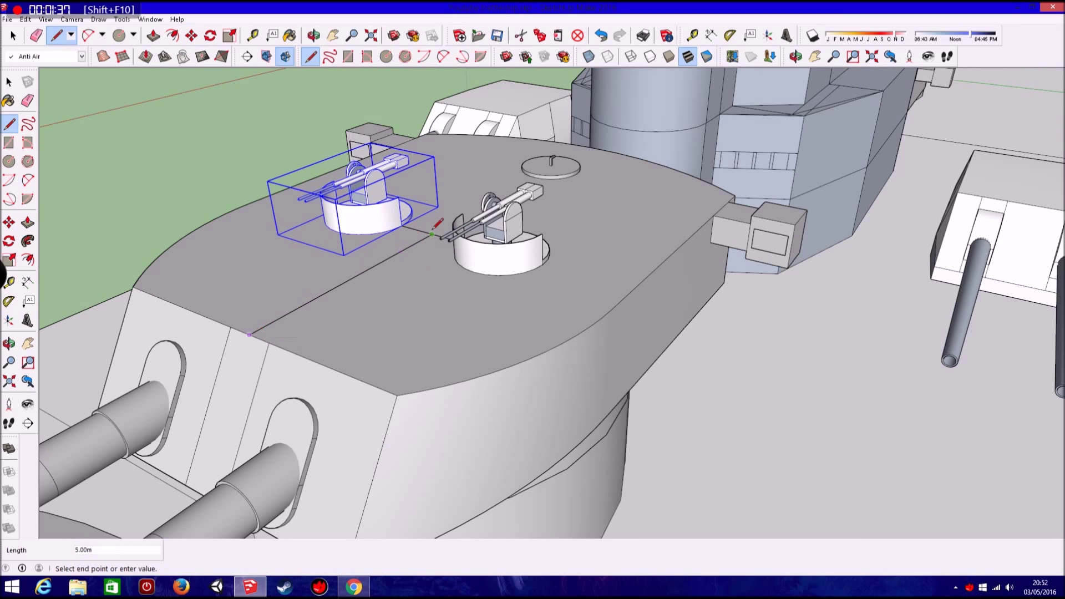
scroll(541, 301, down, 5)
mouse_move(541, 301)
middle_down()
mouse_move(357, 333)
mouse_move(986, 431)
mouse_move(807, 169)
middle_up()
scroll(987, 431, up, 4)
scroll(775, 348, up, 5)
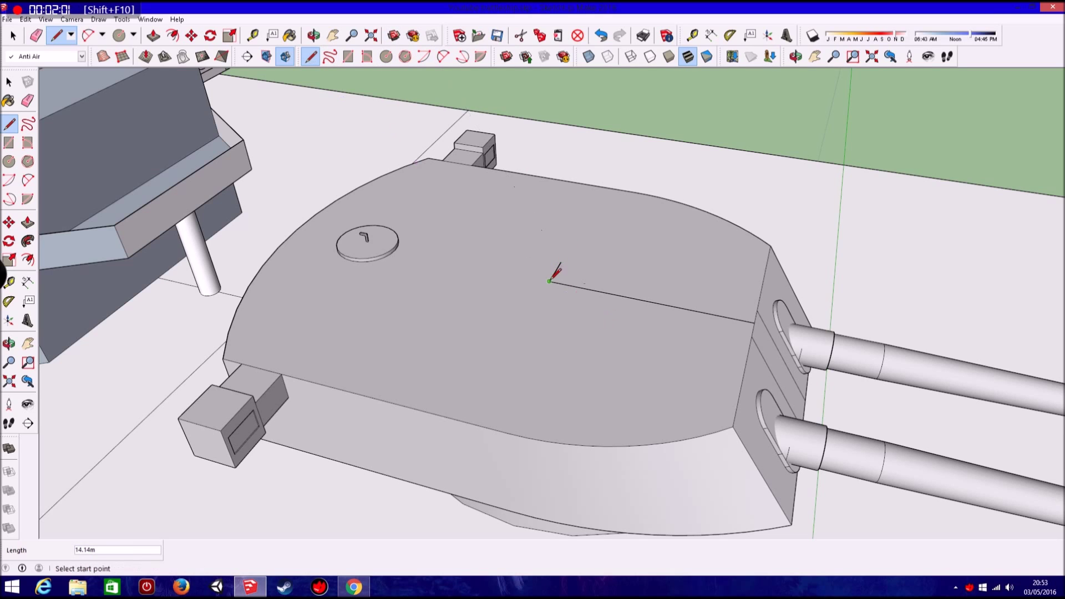
- Paste an AA gun copy onto the next turret roof
scroll(537, 302, up, 5)
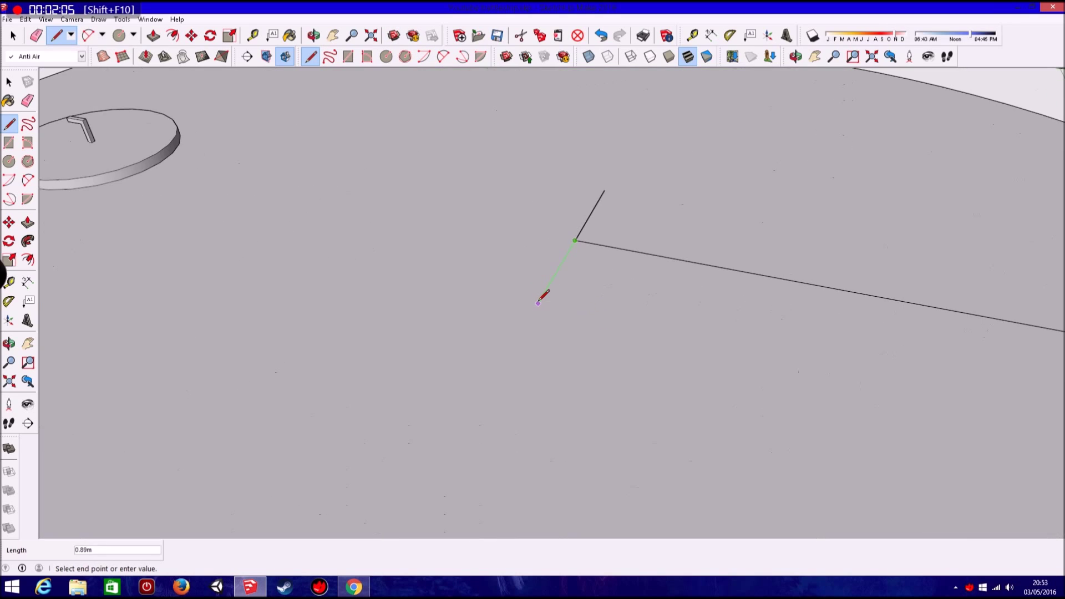
scroll(537, 302, down, 1)
scroll(538, 302, down, 4)
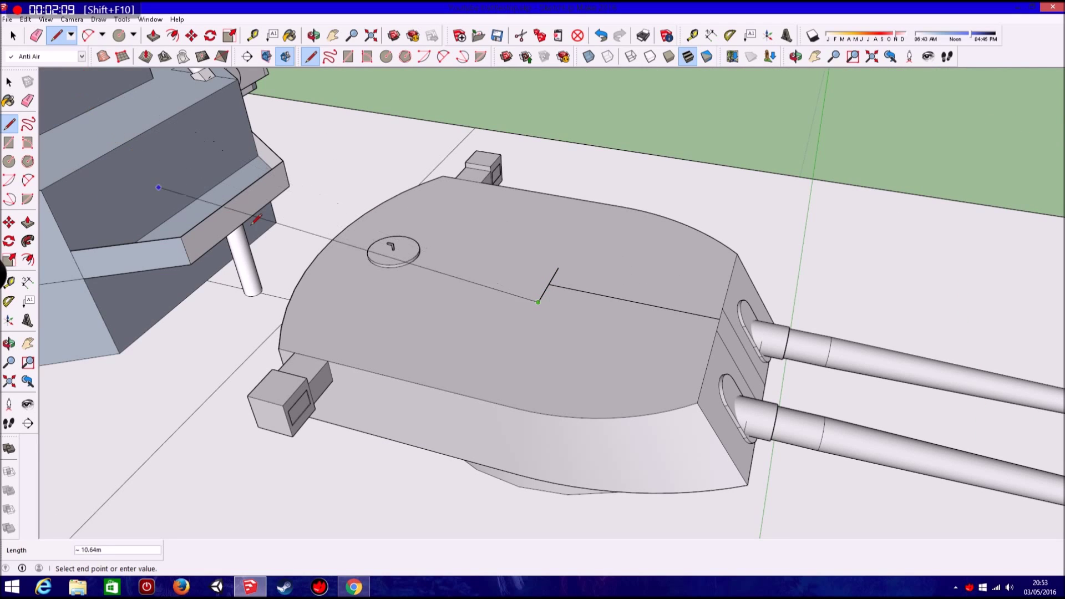
key(space)
key(ctrl+v)
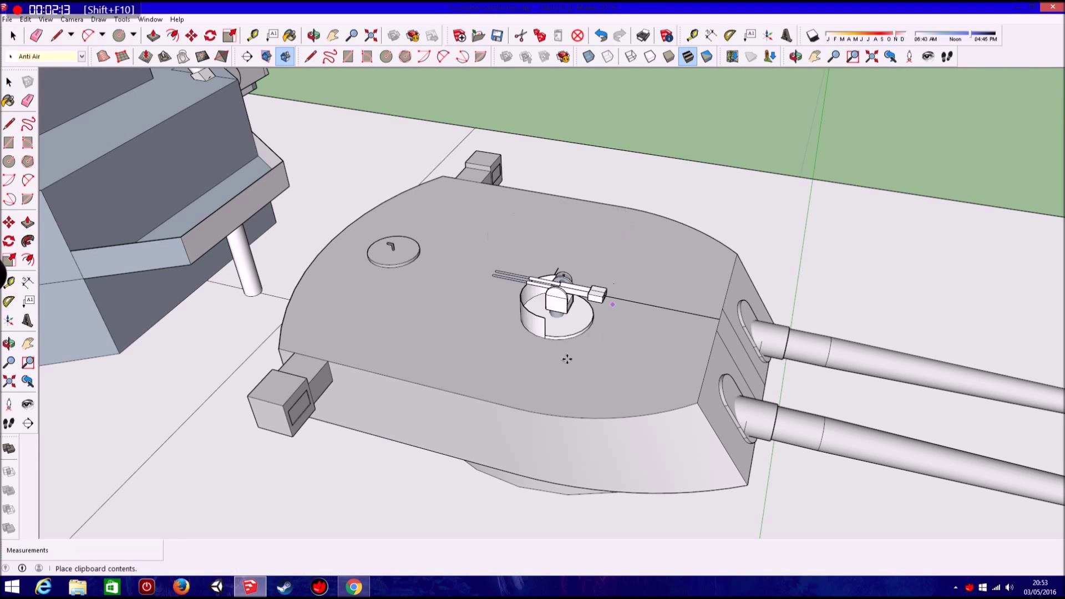
click(489, 332)
key(m)
- Rotate the AA gun 180 degrees about its mount
click(9, 241)
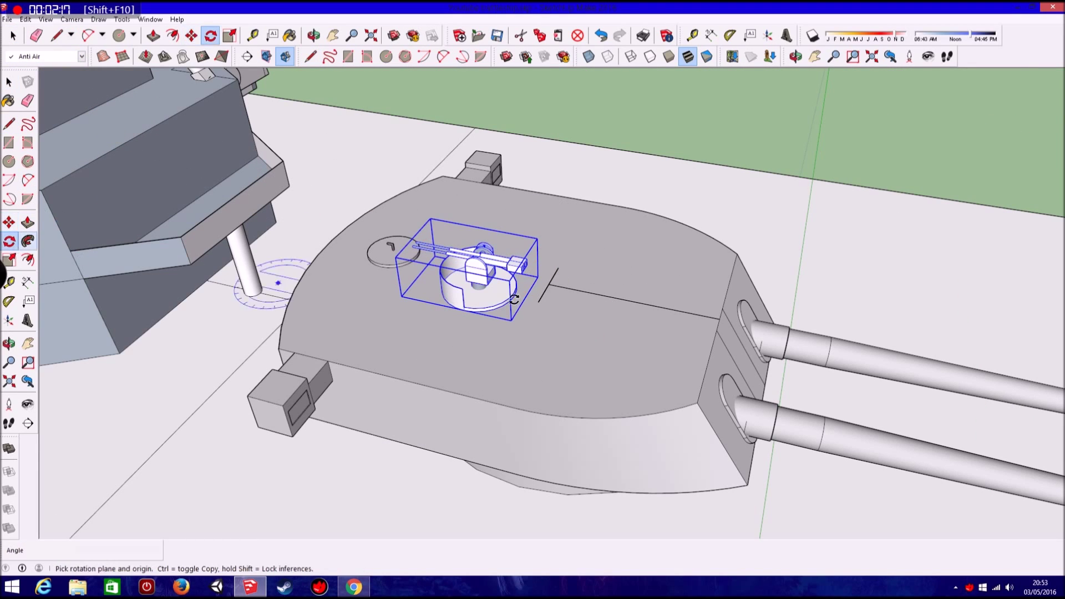
drag(468, 297, 499, 303)
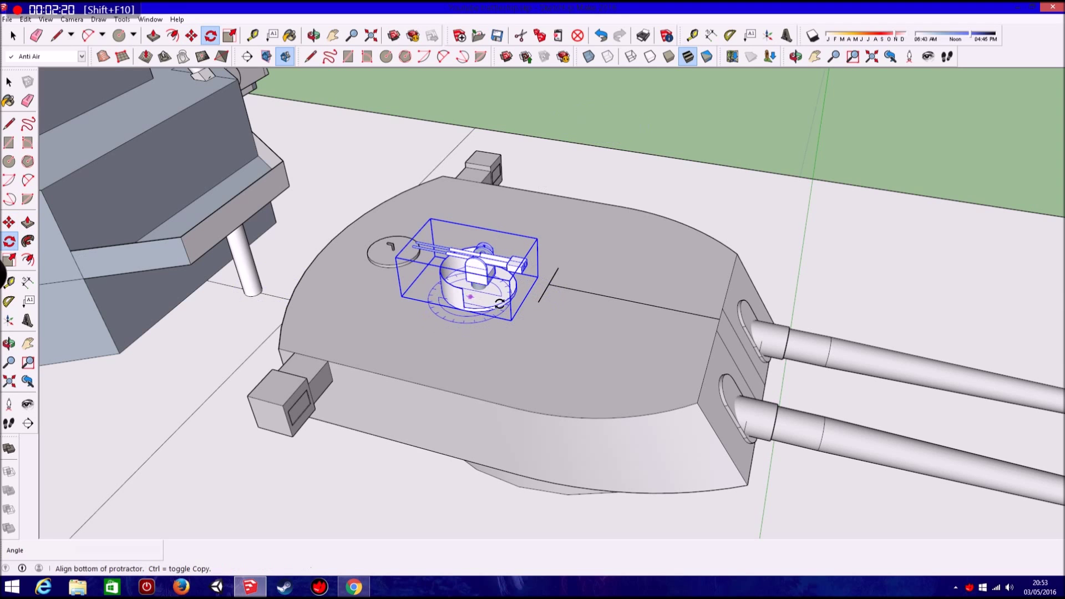
click(570, 324)
click(474, 307)
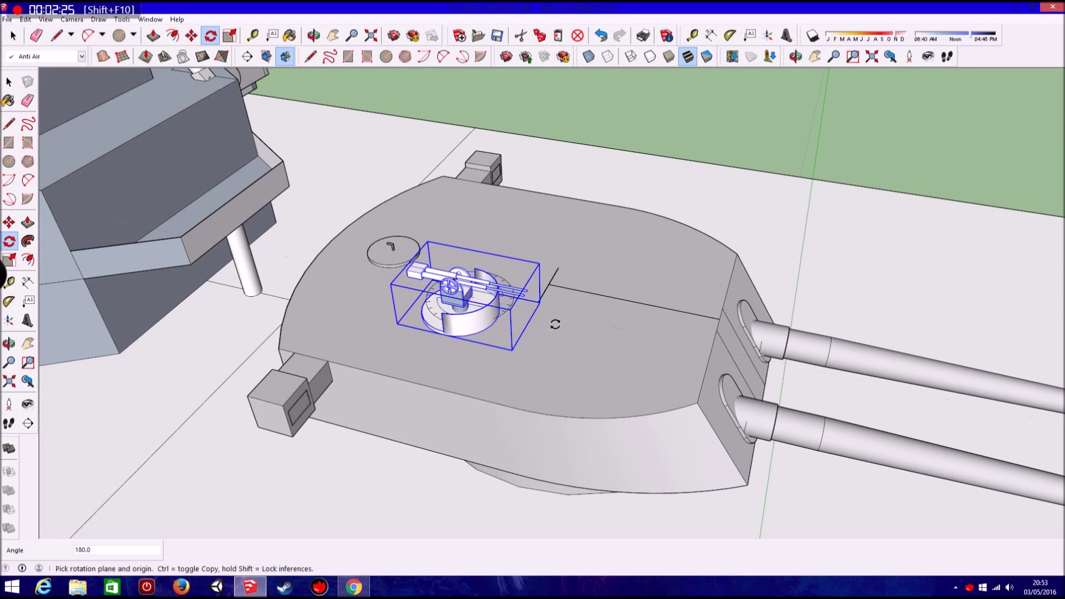
middle_drag(475, 307, 268, 228)
scroll(268, 228, up, 3)
scroll(269, 228, up, 2)
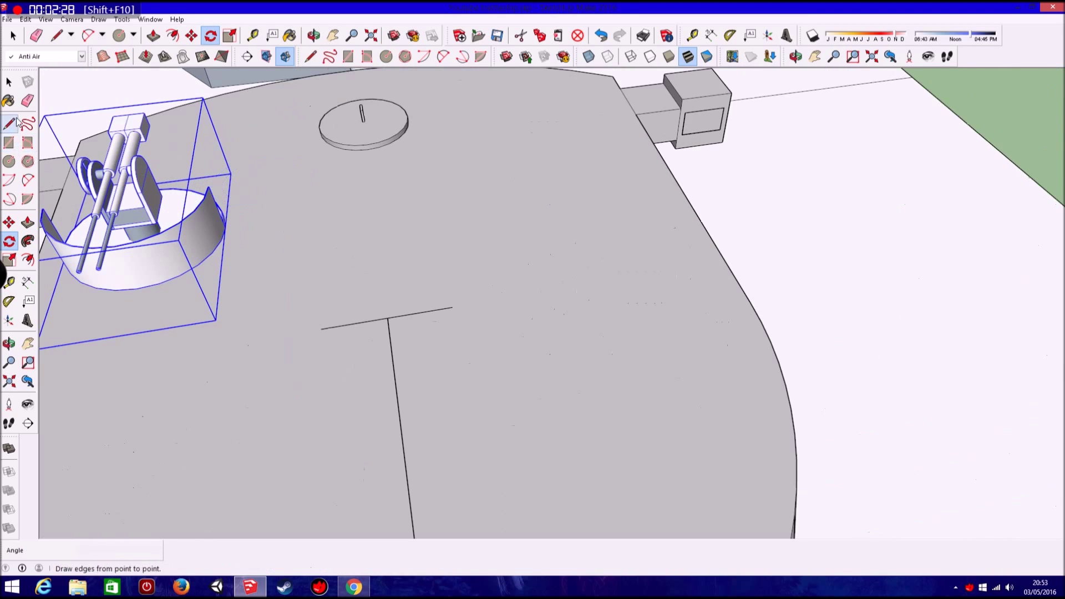
- Move the AA gun to the reference line junction on the turret roof
click(9, 222)
middle_drag(399, 299, 361, 313)
click(206, 263)
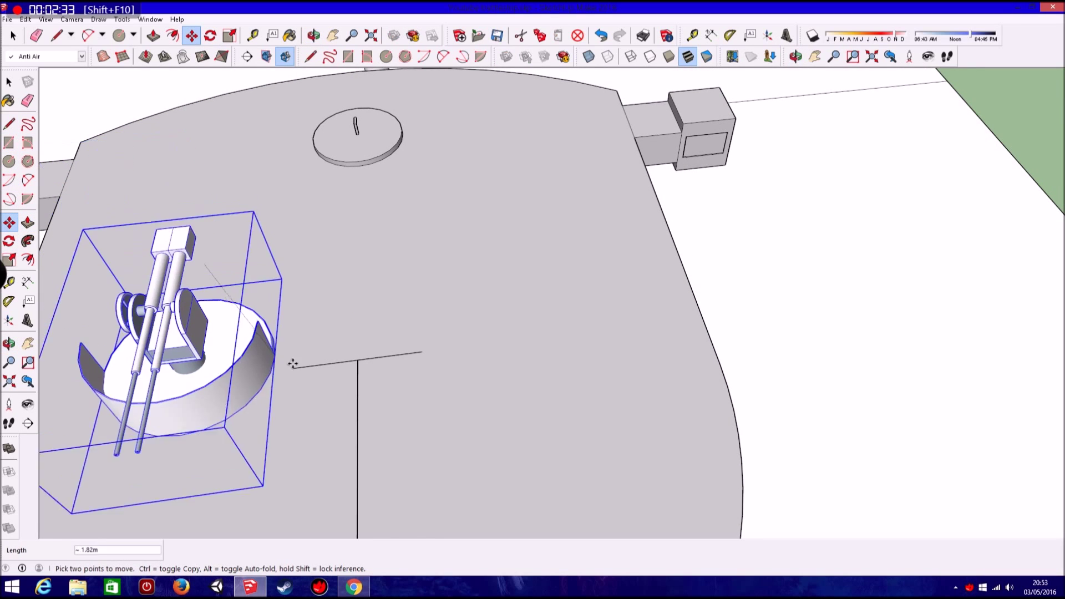
middle_drag(285, 362, 301, 342)
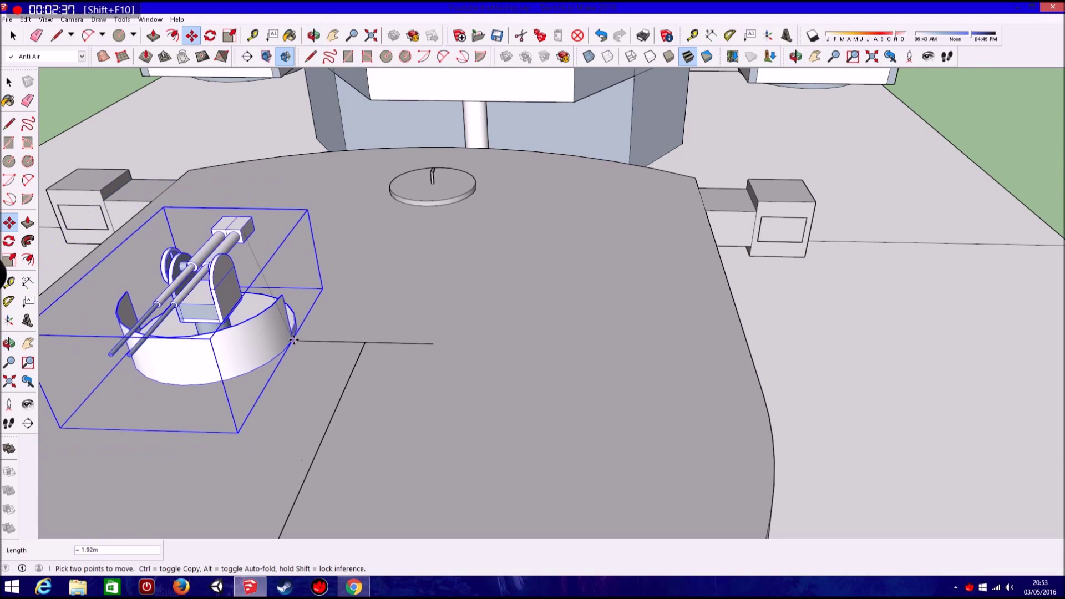
middle_drag(297, 343, 376, 339)
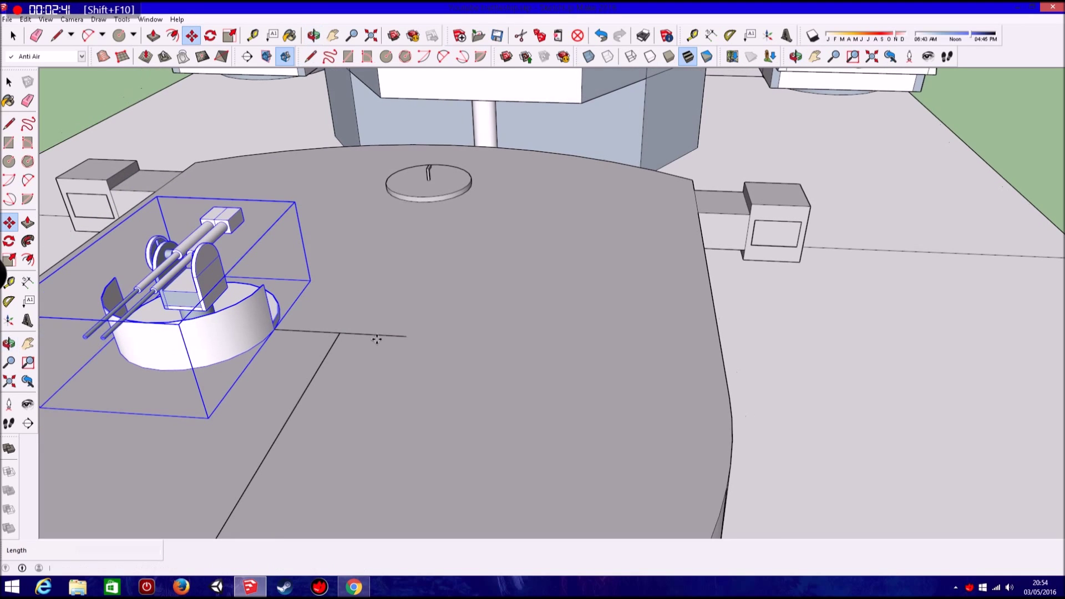
- Place another AA gun copy on that turret and zoom out to the whole ship
key(ctrl)
click(556, 361)
mouse_move(623, 357)
middle_down()
mouse_move(511, 308)
mouse_move(710, 314)
middle_up()
scroll(511, 308, down, 5)
key(l)
scroll(588, 466, up, 1)
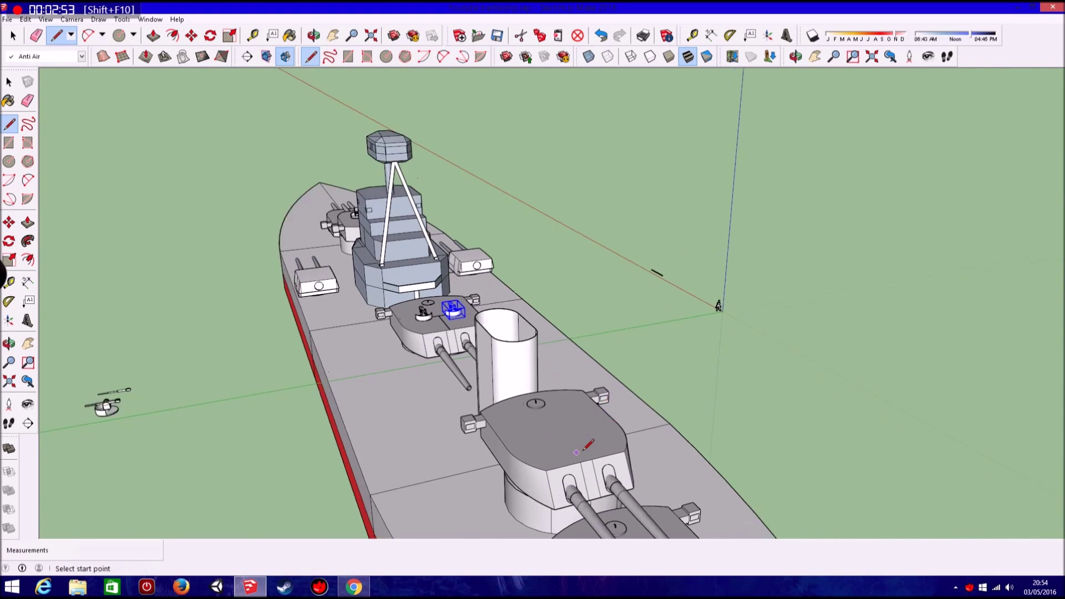
- Start a reference line on the turret roof forward of the funnel
scroll(588, 466, up, 3)
click(588, 468)
scroll(538, 414, up, 1)
scroll(524, 394, up, 1)
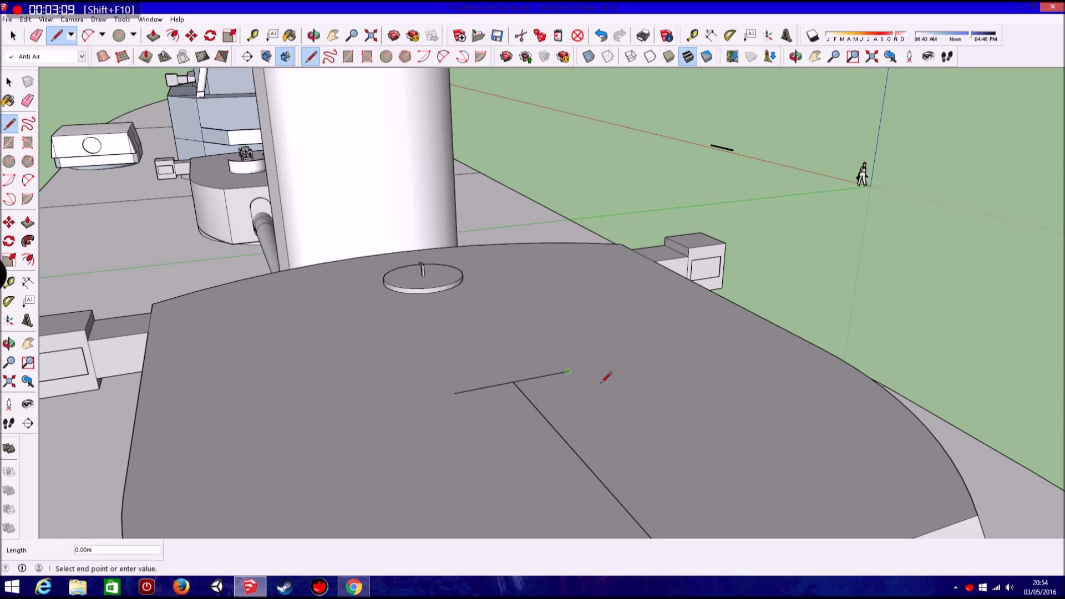
- Paste an AA gun copy and carry it toward the turret forward of the funnel
key(ctrl+v)
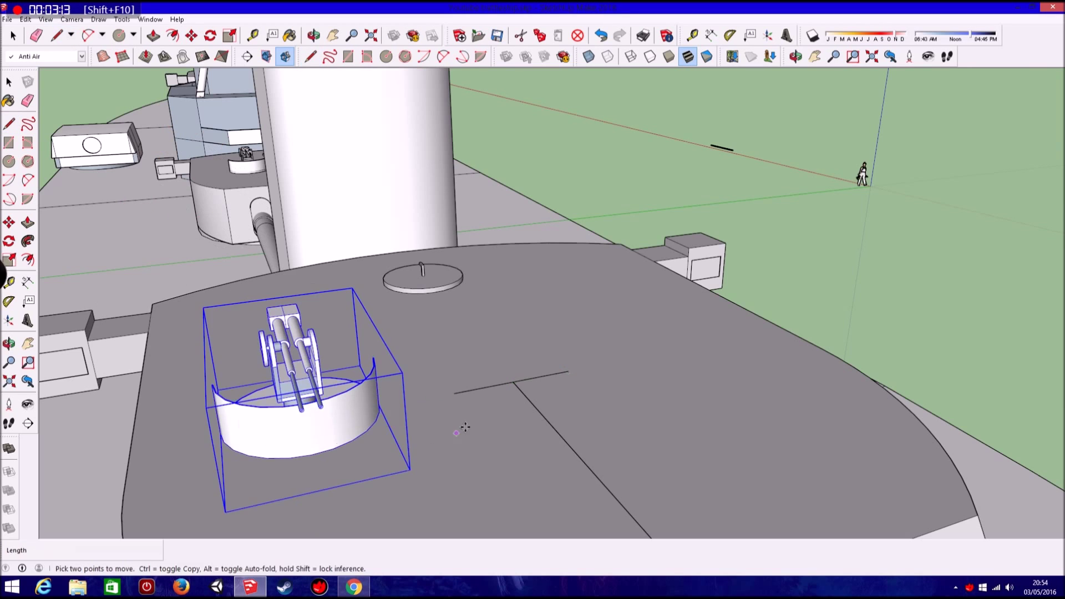
middle_drag(355, 421, 293, 369)
click(293, 369)
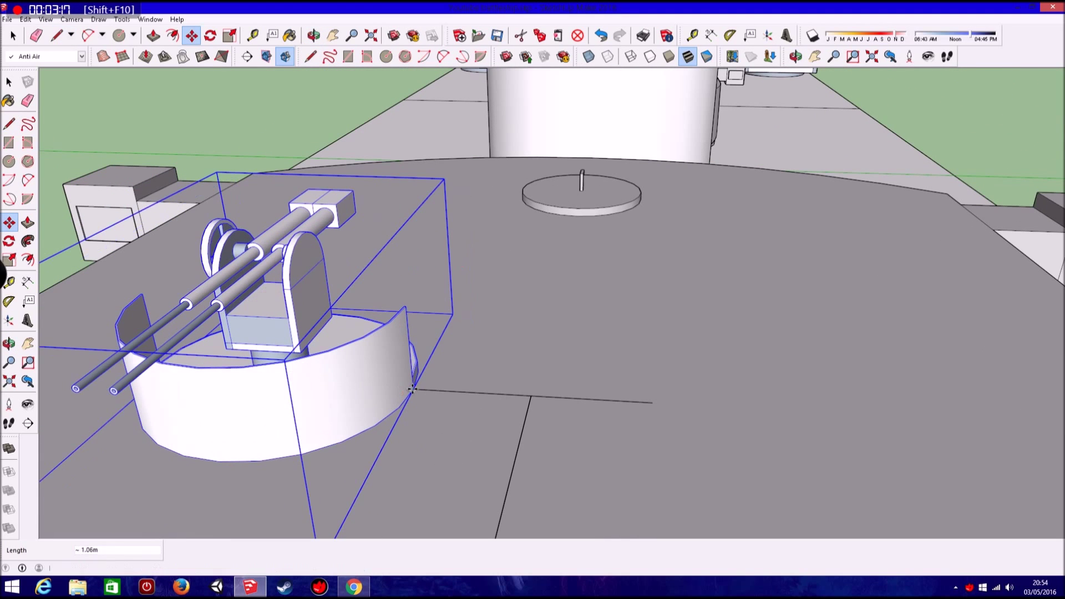
mouse_move(866, 381)
middle_down()
mouse_move(832, 355)
mouse_move(823, 364)
middle_up()
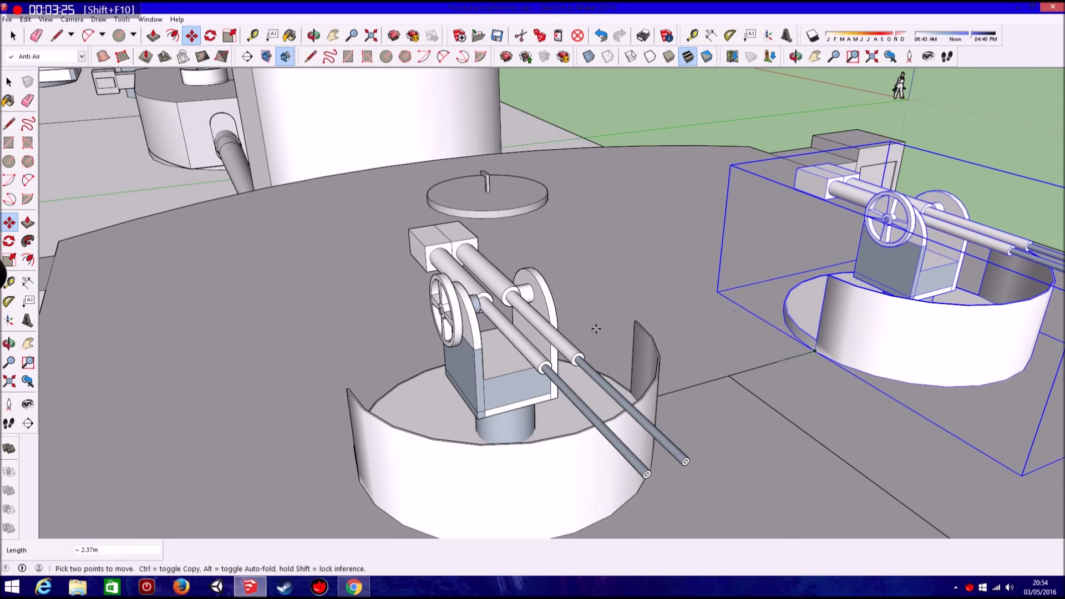
scroll(823, 364, down, 5)
scroll(823, 364, down, 3)
middle_drag(578, 333, 784, 371)
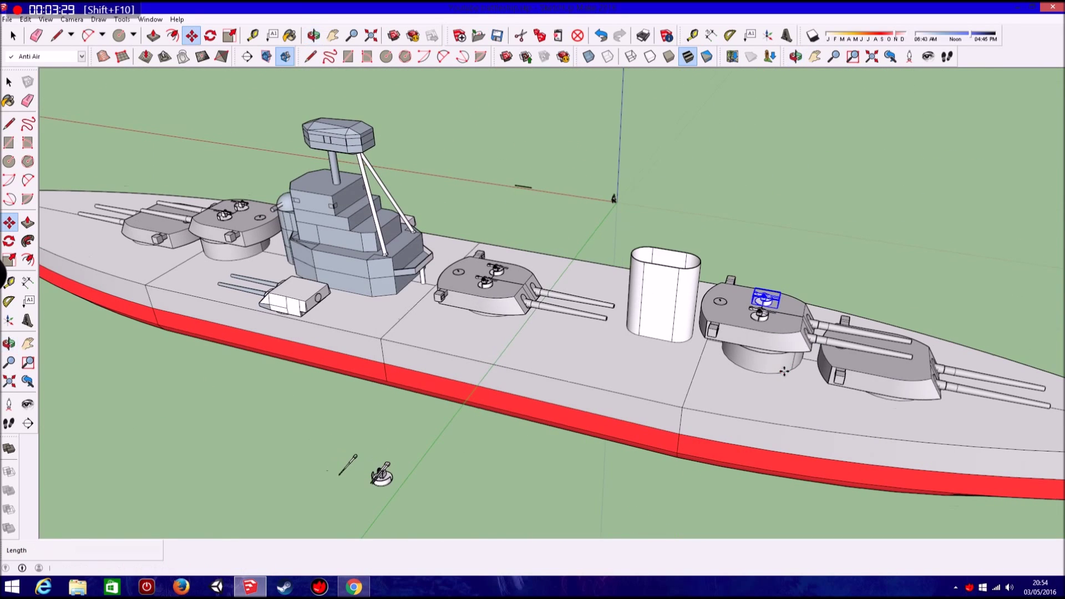
- Set the AA gun copy down on the turret roof forward of the funnel
click(678, 366)
key(l)
middle_drag(435, 495, 526, 511)
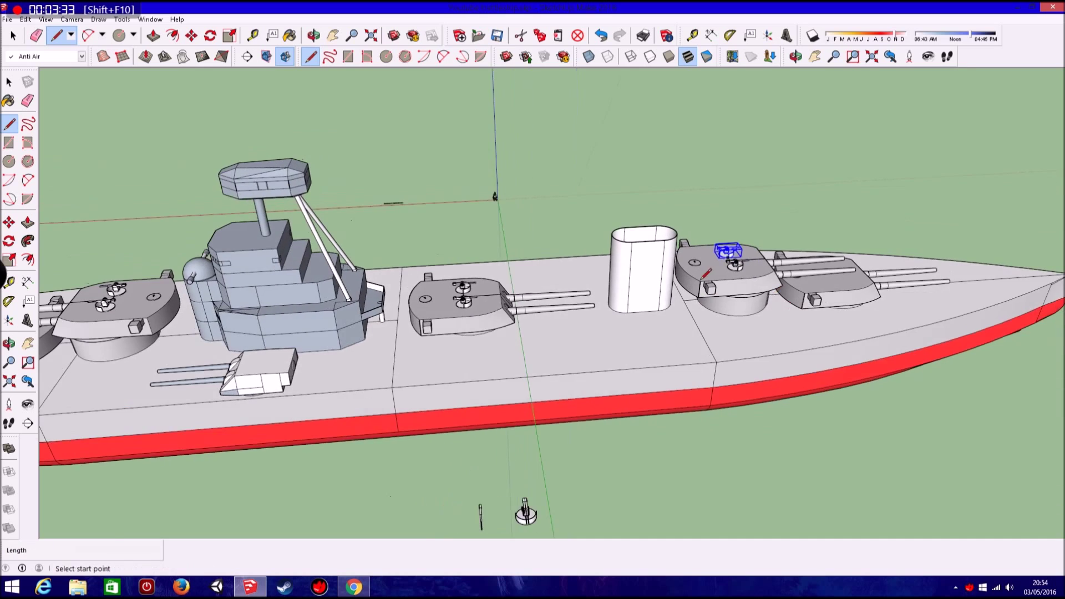
scroll(707, 297, up, 3)
- Make Cymney the active layer and outline a rectangle at the funnel base
click(65, 57)
click(52, 86)
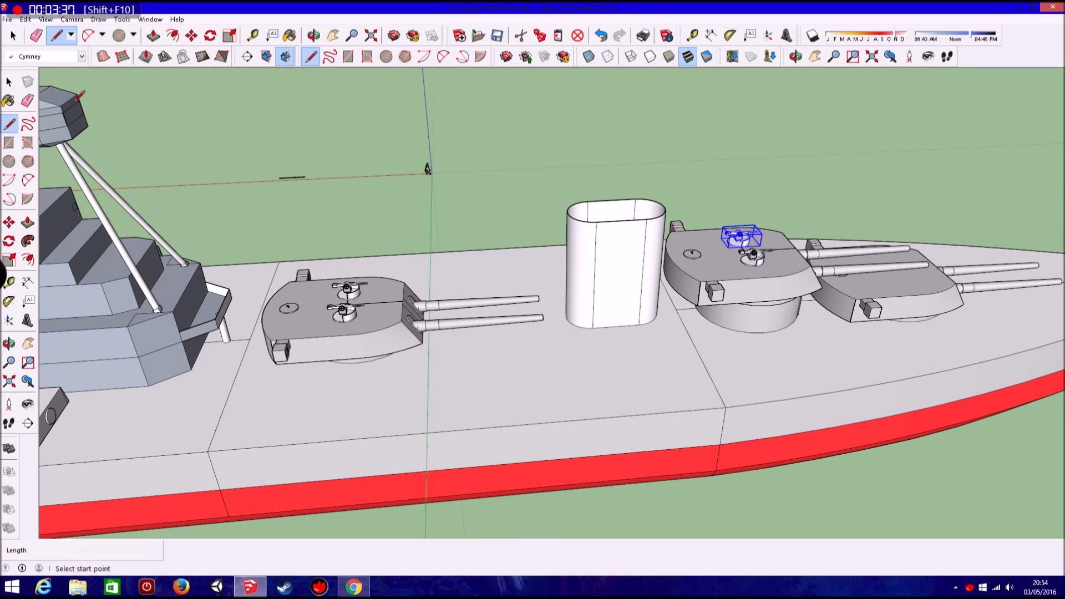
scroll(663, 300, up, 2)
scroll(660, 283, up, 3)
scroll(609, 352, up, 2)
scroll(502, 408, up, 3)
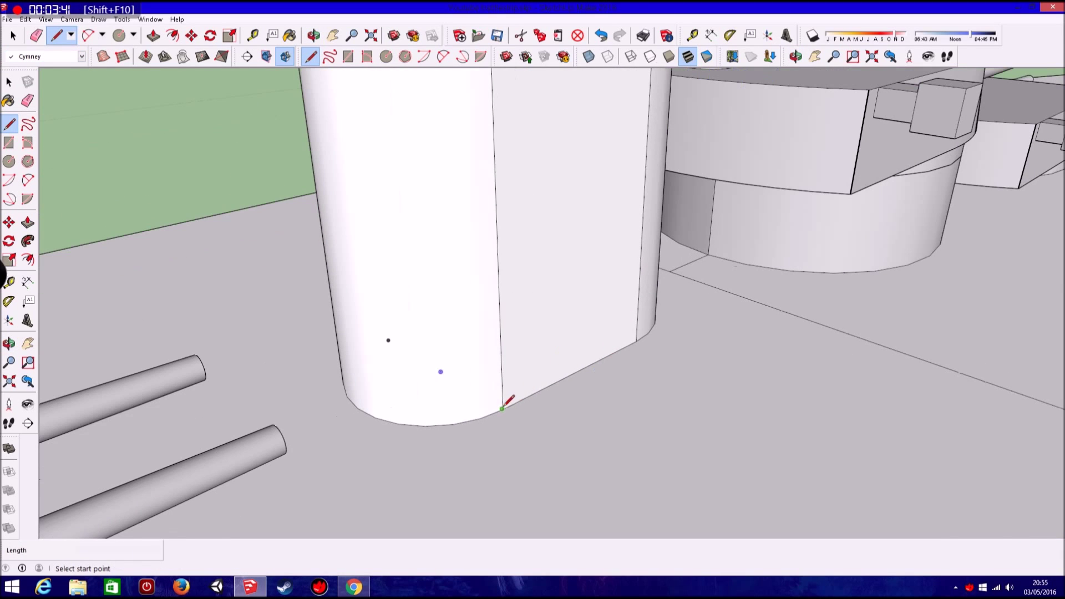
scroll(517, 425, up, 2)
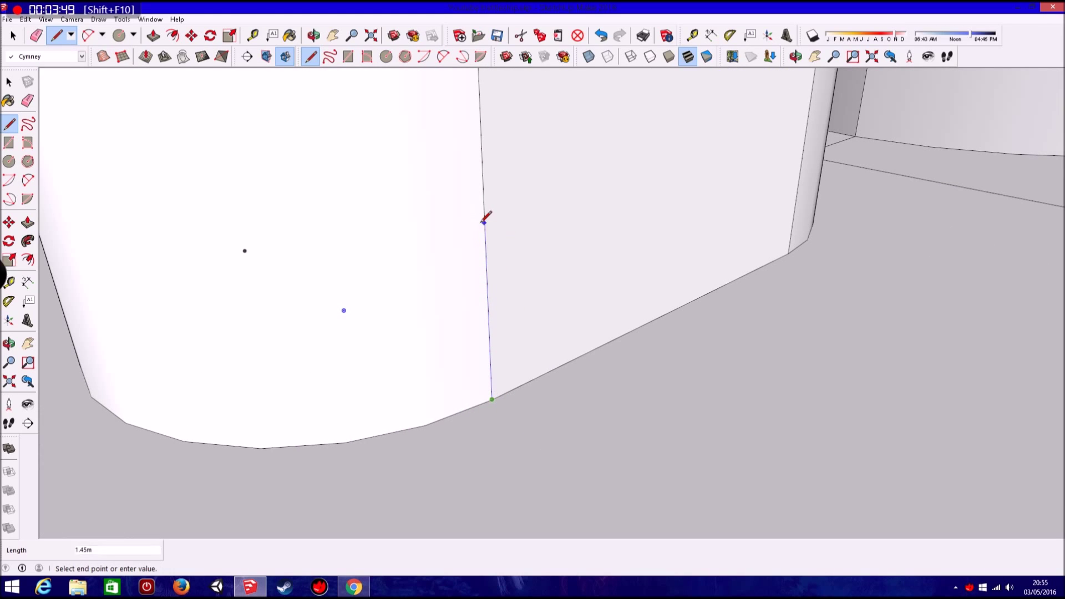
scroll(484, 220, down, 3)
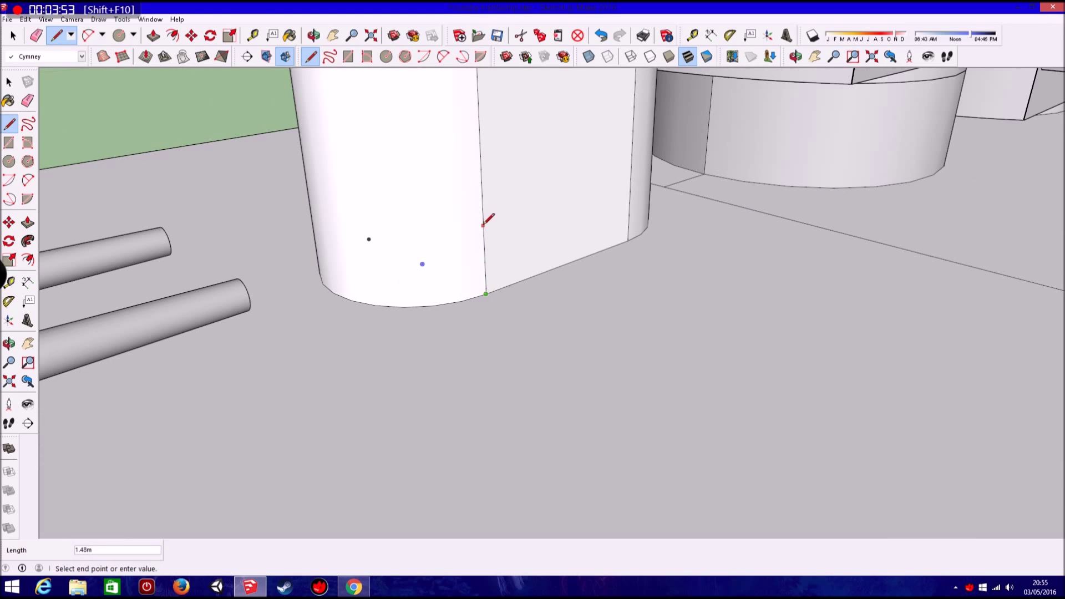
scroll(484, 221, up, 2)
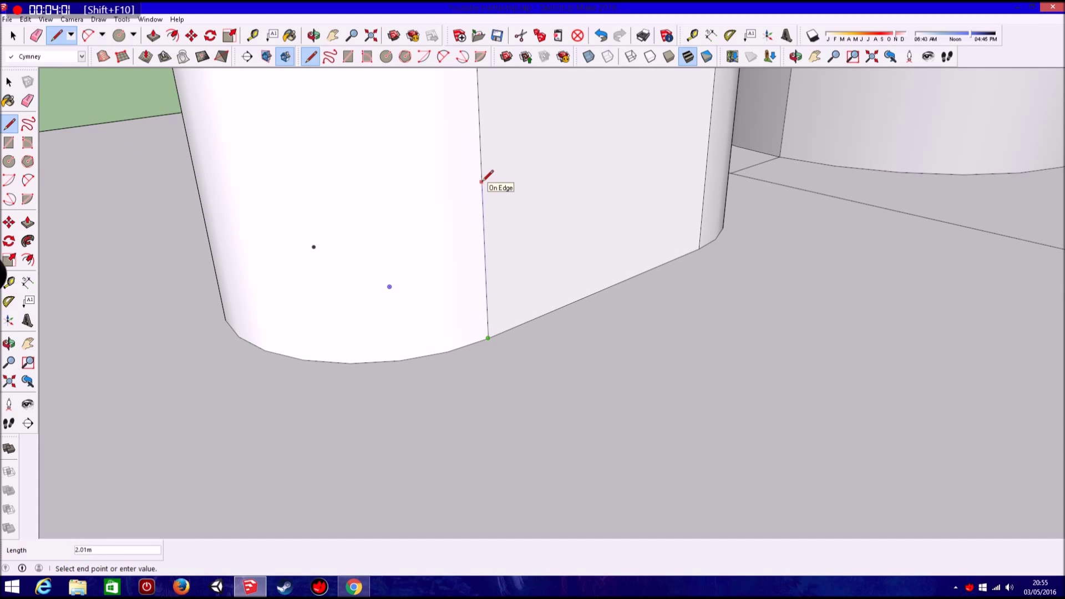
scroll(522, 278, down, 3)
scroll(555, 310, up, 1)
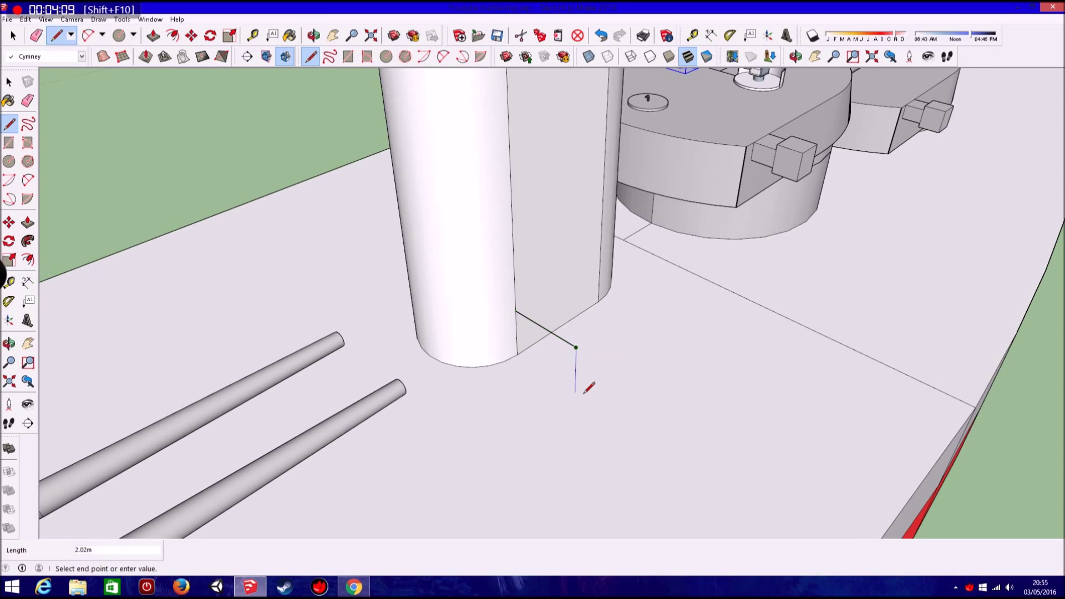
- Extrude the rectangle at the funnel base into a solid block
key(p)
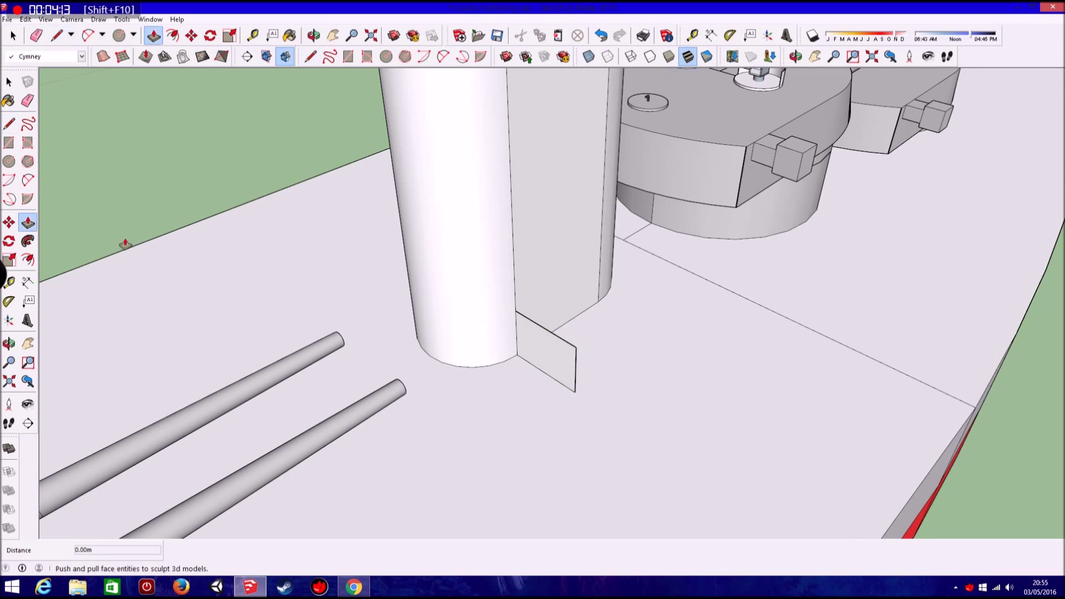
click(546, 355)
click(607, 255)
mouse_move(607, 255)
middle_down()
mouse_move(507, 286)
mouse_move(713, 264)
middle_up()
scroll(506, 286, down, 5)
- Outline and extrude a second block across the funnel base, then paste another AA gun
key(l)
scroll(715, 261, up, 3)
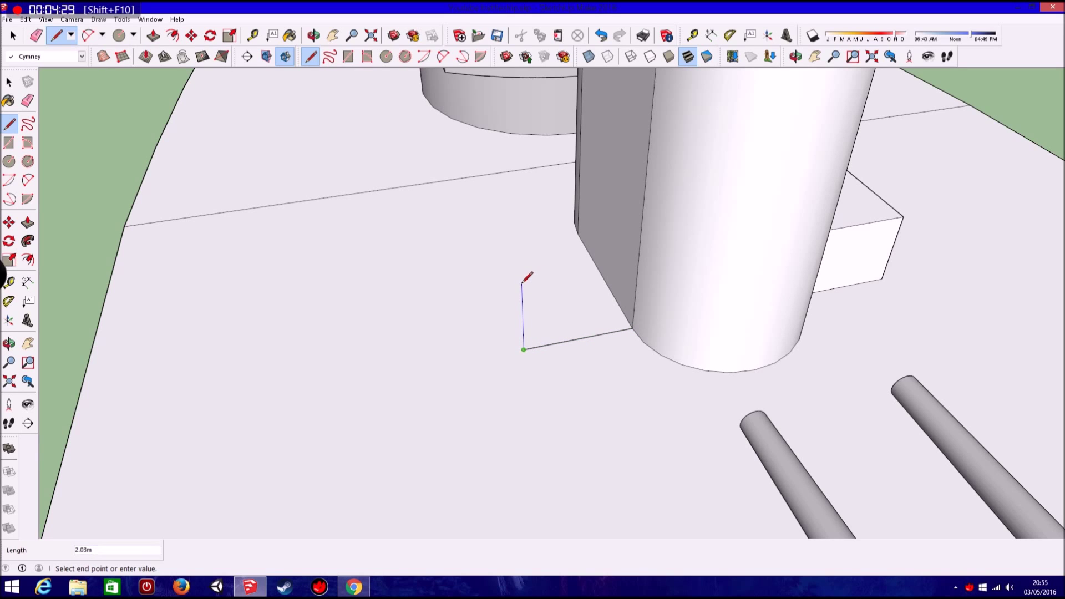
click(638, 262)
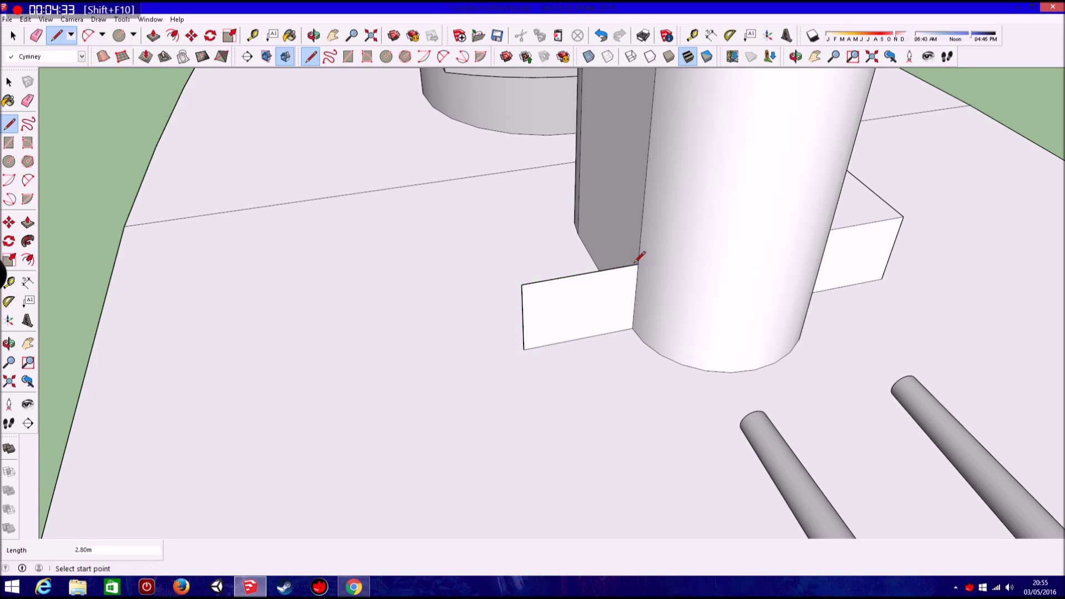
key(p)
click(577, 316)
click(579, 179)
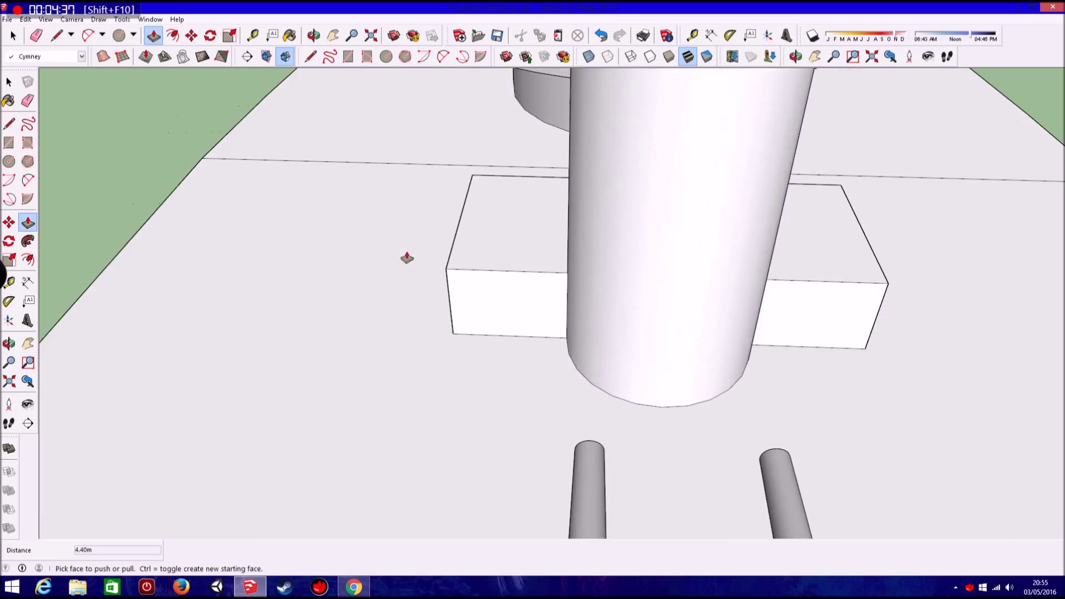
scroll(404, 250, down, 5)
click(26, 19)
click(55, 83)
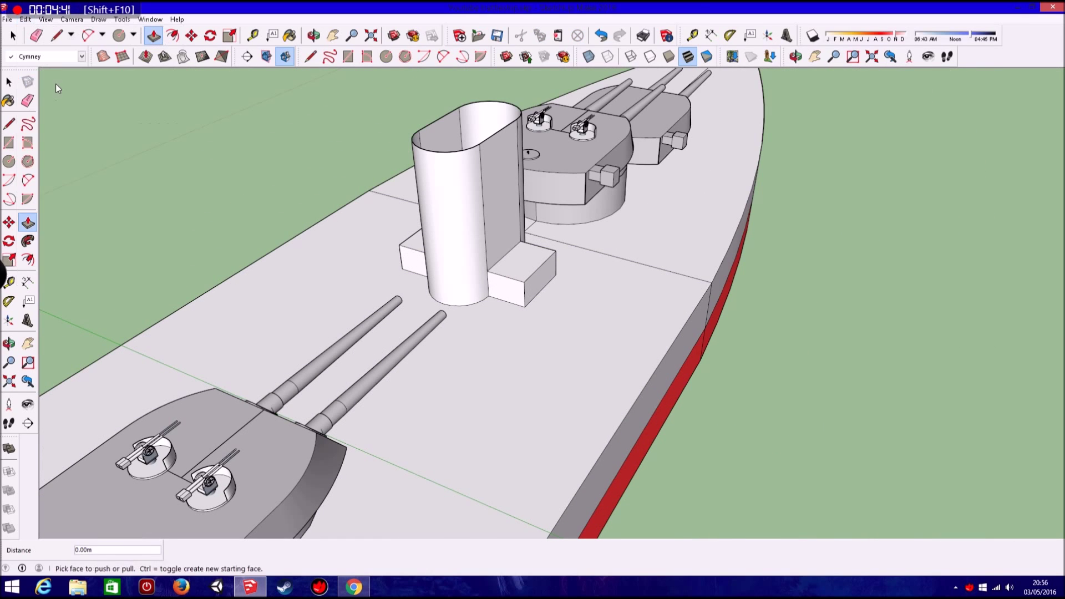
- Drop the pasted AA gun beside the ship and rotate it 90° sideways
click(848, 416)
click(16, 241)
scroll(610, 310, down, 2)
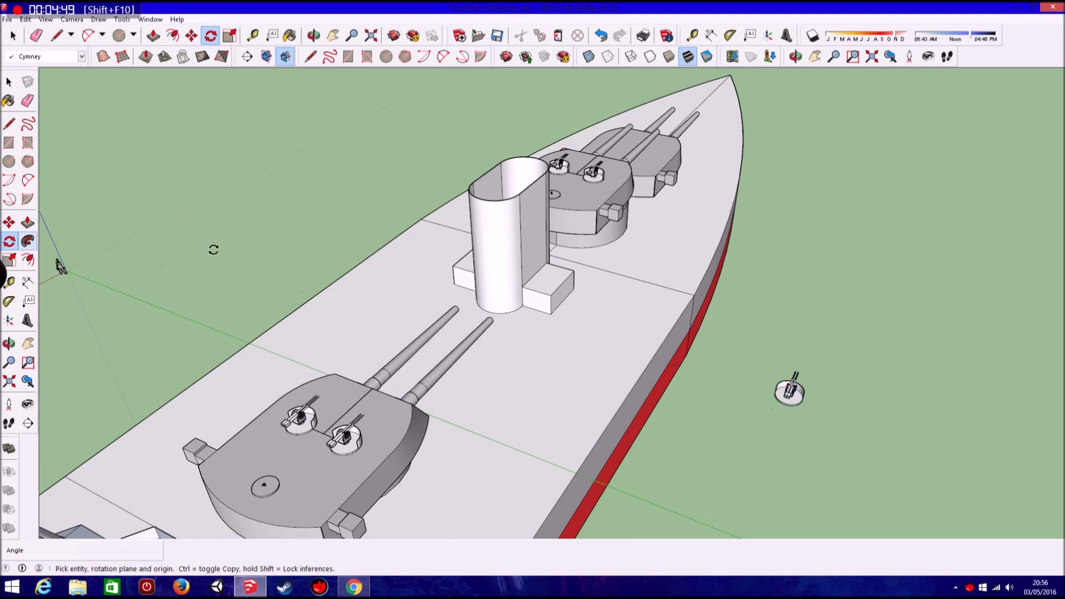
scroll(787, 388, up, 2)
scroll(844, 407, up, 2)
scroll(863, 405, up, 2)
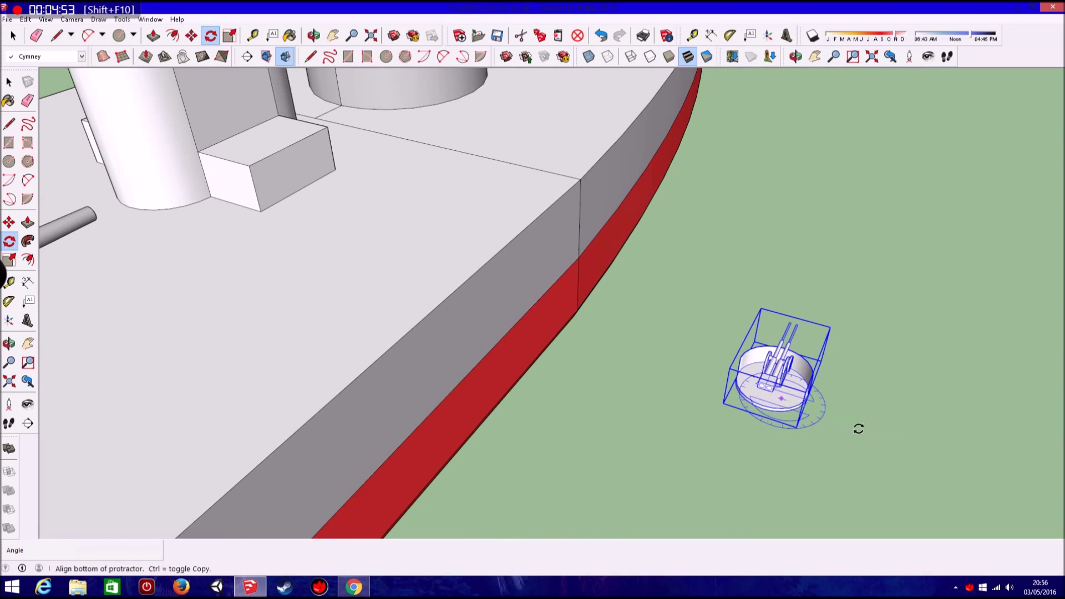
click(859, 428)
click(769, 435)
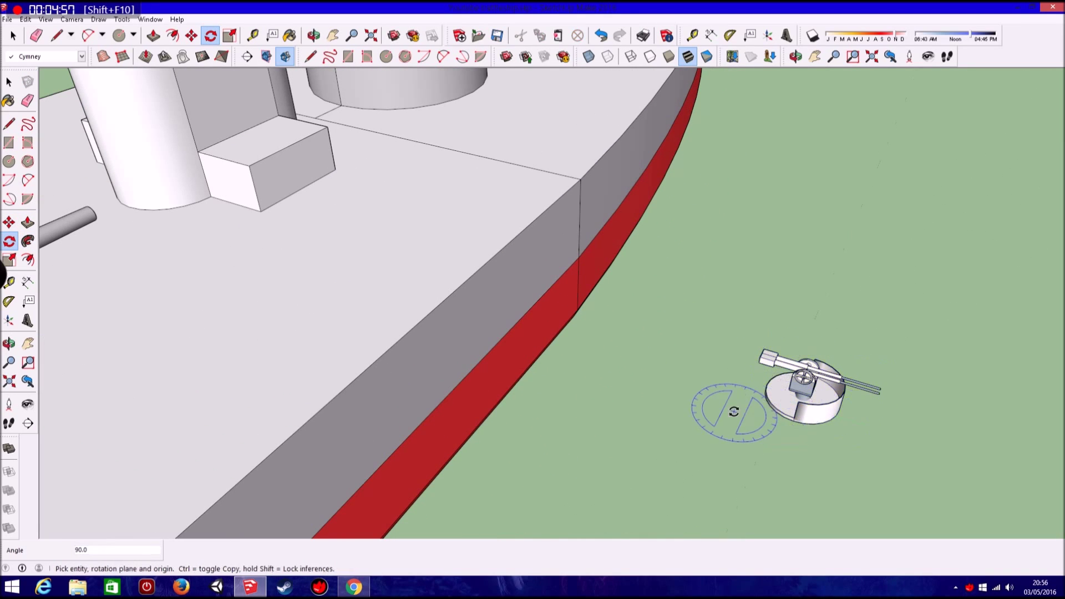
- Move the rotated gun by its base onto the top of the funnel block
key(space)
click(771, 360)
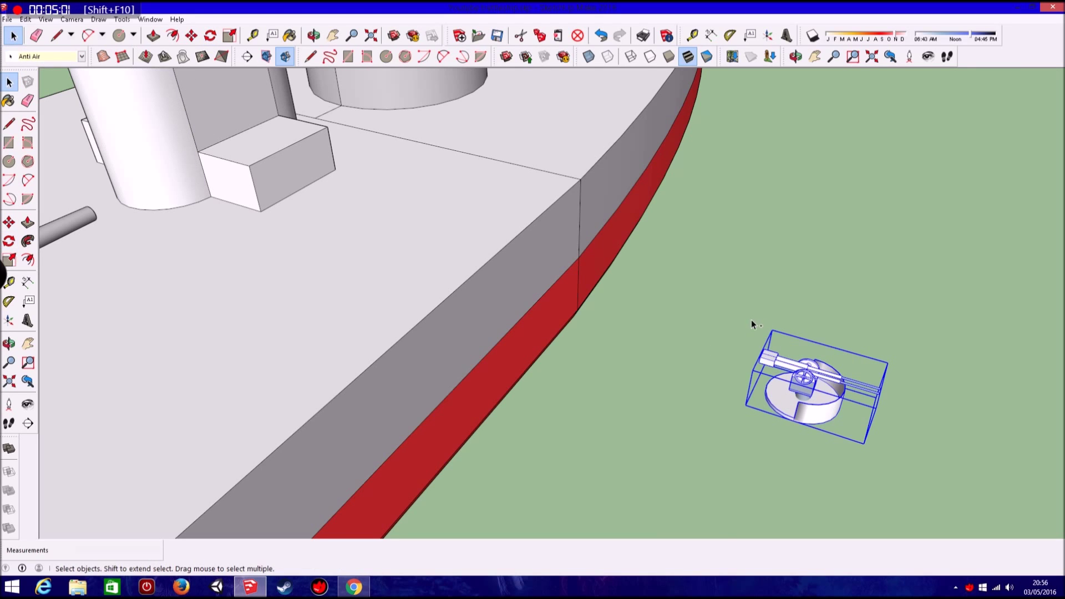
key(m)
click(797, 422)
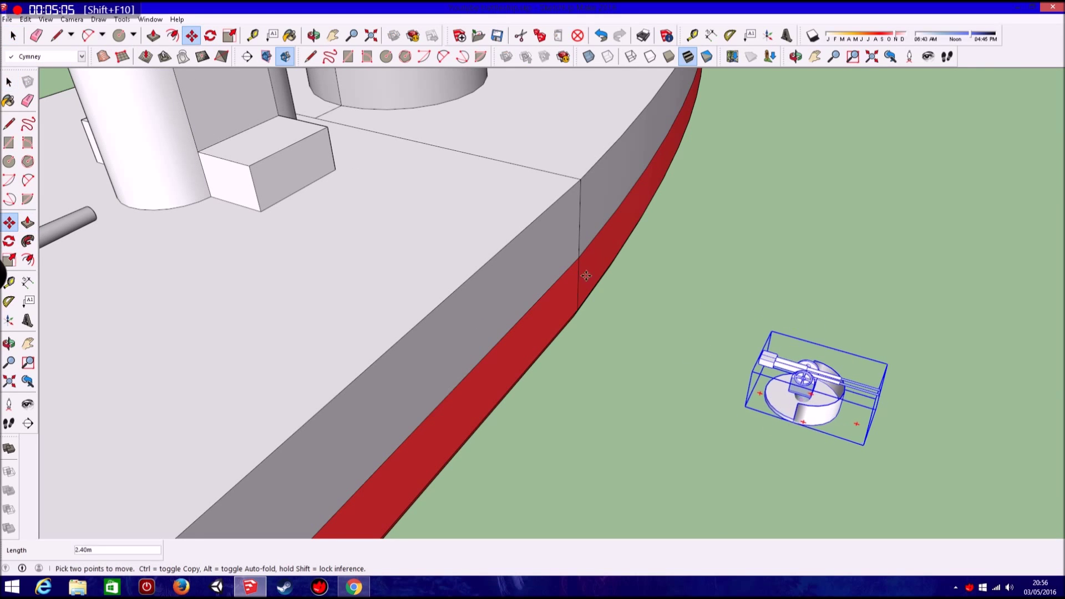
click(238, 161)
mouse_move(311, 216)
middle_down()
mouse_move(383, 264)
mouse_move(256, 222)
mouse_move(155, 300)
mouse_move(208, 309)
middle_up()
scroll(255, 222, down, 3)
scroll(253, 224, up, 4)
scroll(254, 223, up, 2)
- Ctrl-copy the mounted gun to make a duplicate nearby
click(351, 198)
key(ctrl)
click(336, 341)
scroll(313, 382, up, 3)
scroll(311, 379, up, 3)
scroll(310, 379, down, 3)
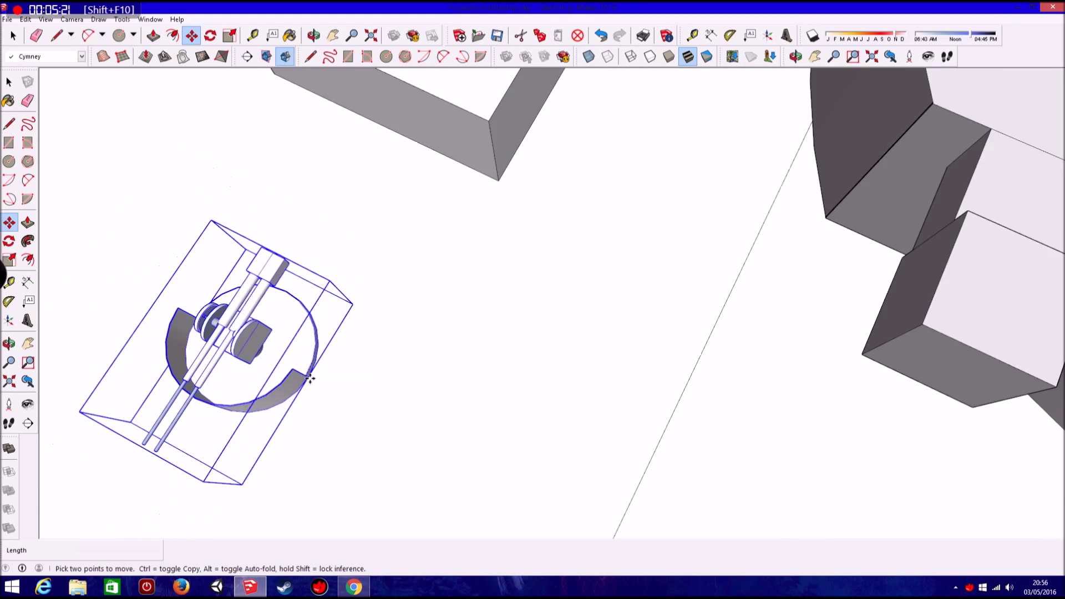
scroll(310, 379, up, 3)
- Undo a false start, then place the gun copy beside the first one on the block
click(310, 379)
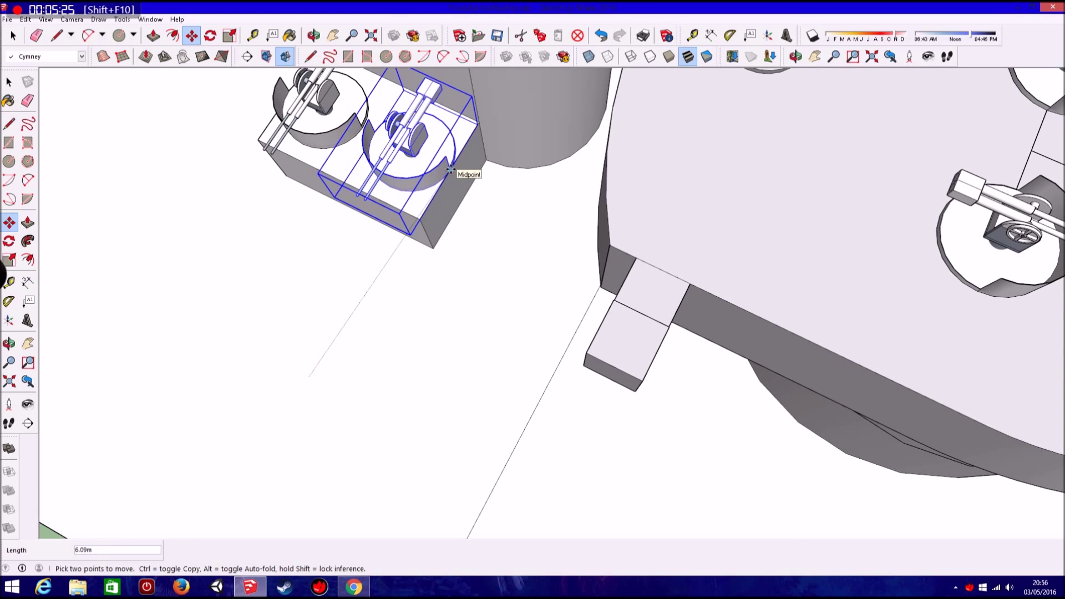
key(ctrl+z)
click(25, 20)
click(44, 31)
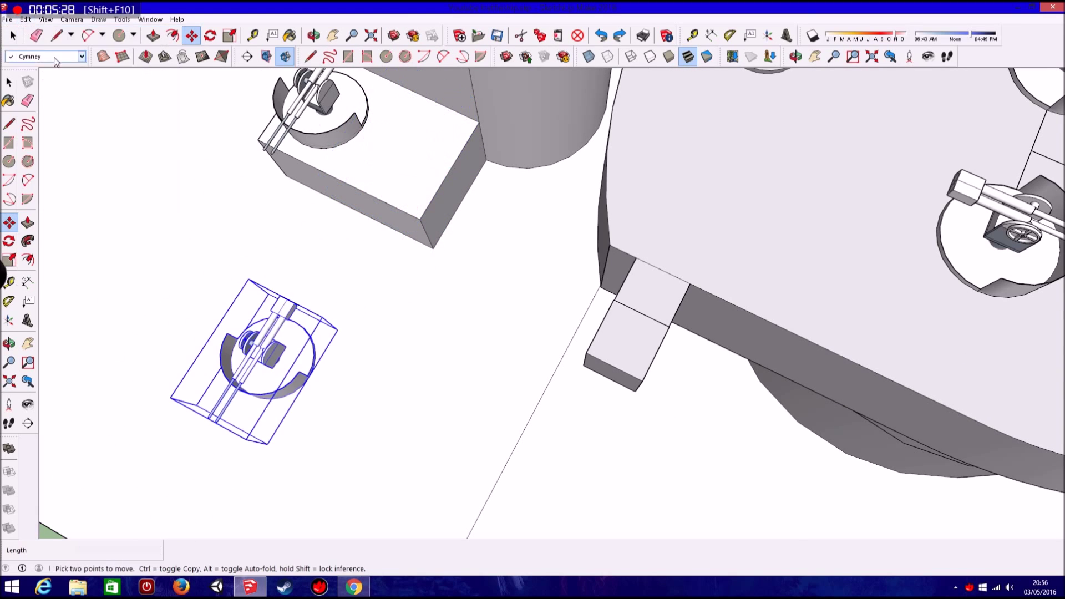
click(310, 379)
click(366, 114)
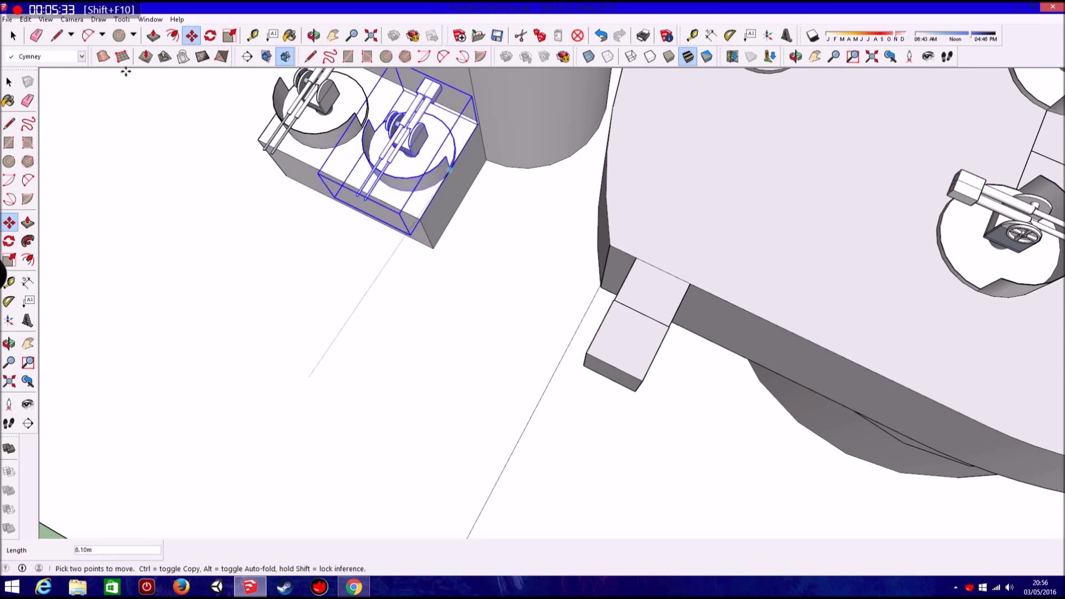
- Check both guns over the deck with X-ray on, then turn X-ray off
click(45, 20)
click(161, 165)
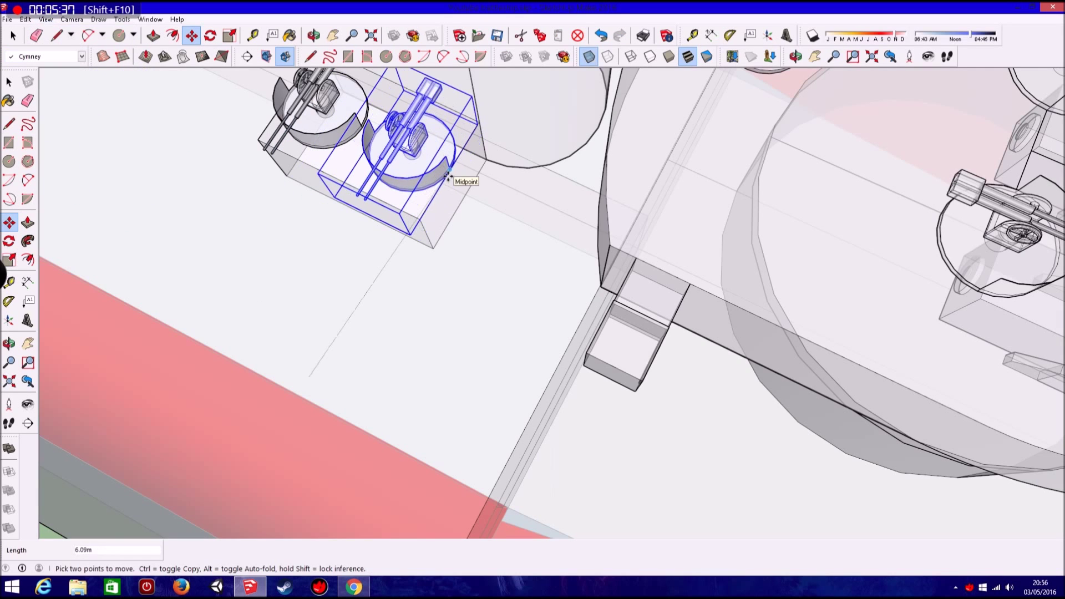
scroll(448, 176, down, 5)
mouse_move(361, 250)
middle_down()
mouse_move(500, 227)
mouse_move(533, 207)
middle_up()
click(45, 19)
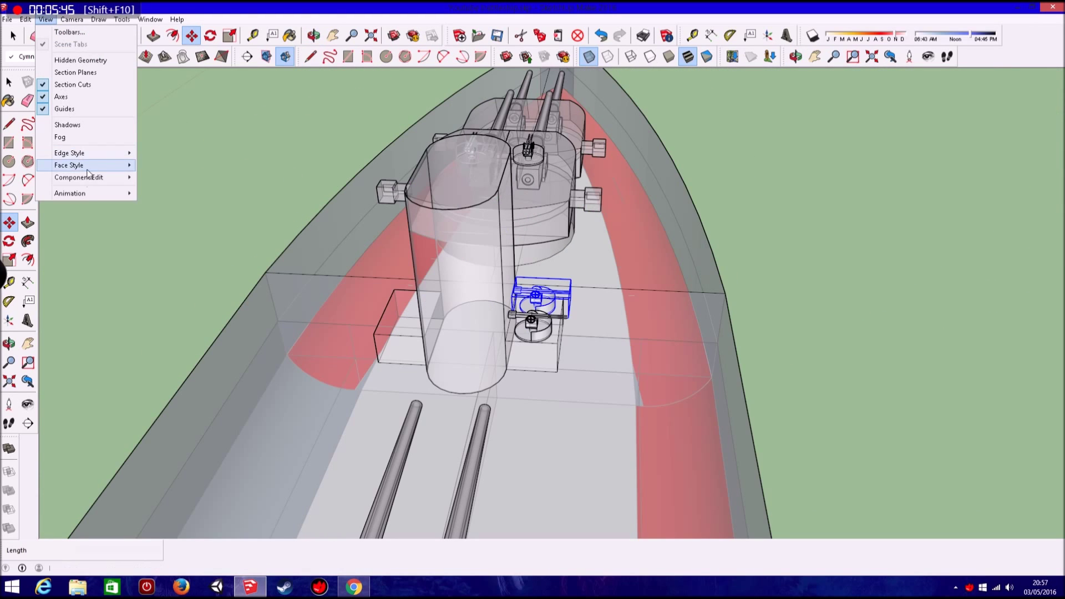
click(165, 166)
middle_drag(483, 288, 472, 310)
- Paste another AA gun copy and rotate it 180°
click(26, 18)
click(66, 83)
click(9, 241)
click(168, 342)
click(203, 341)
click(121, 340)
middle_drag(121, 341, 250, 421)
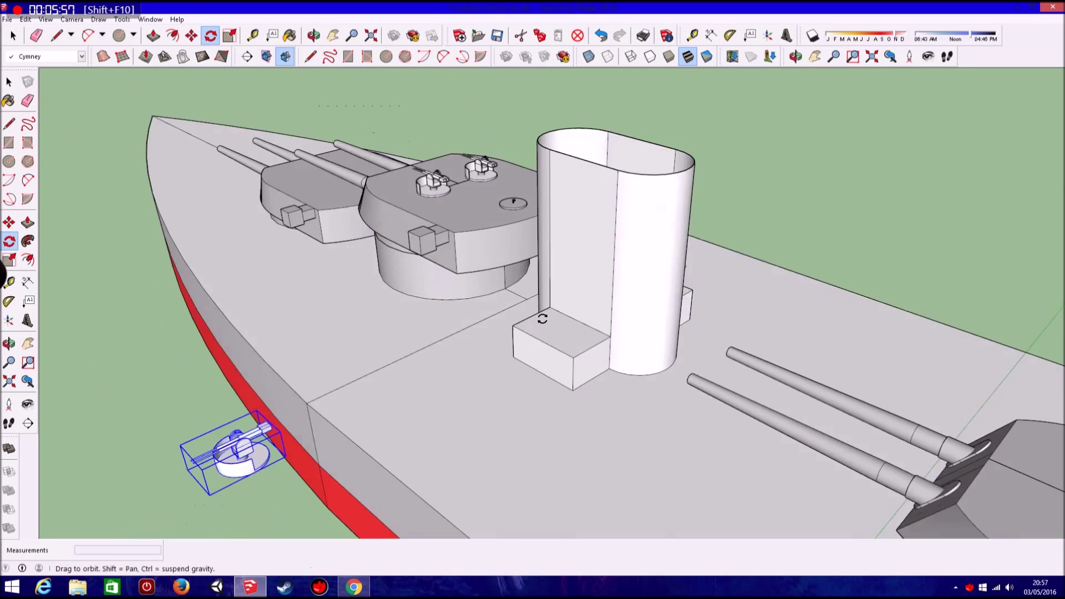
- Move the turned-around AA gun onto the block beside the funnel
scroll(389, 299, up, 3)
key(m)
scroll(717, 334, up, 3)
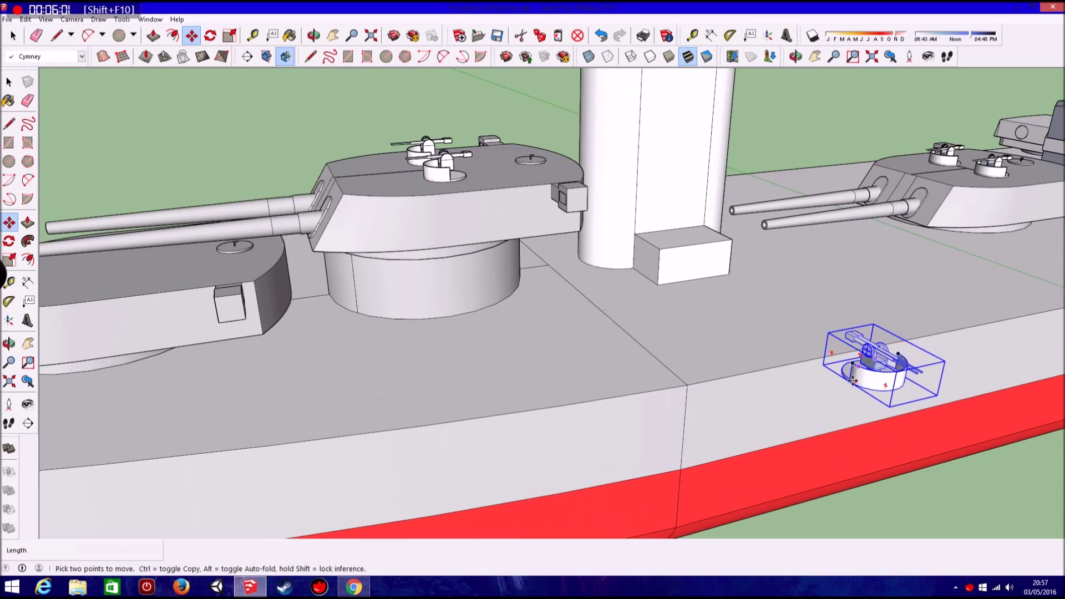
scroll(717, 333, up, 3)
click(799, 355)
click(525, 159)
middle_drag(524, 159, 403, 223)
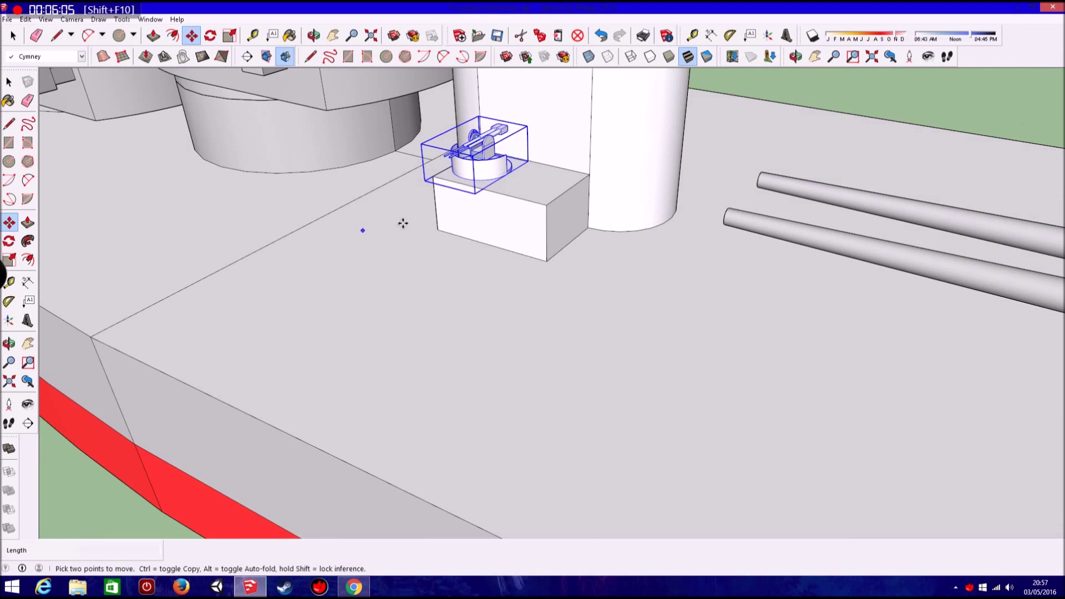
- Paste another AA gun copy and set it on the block by the funnel
key(ctrl+v)
scroll(537, 216, down, 2)
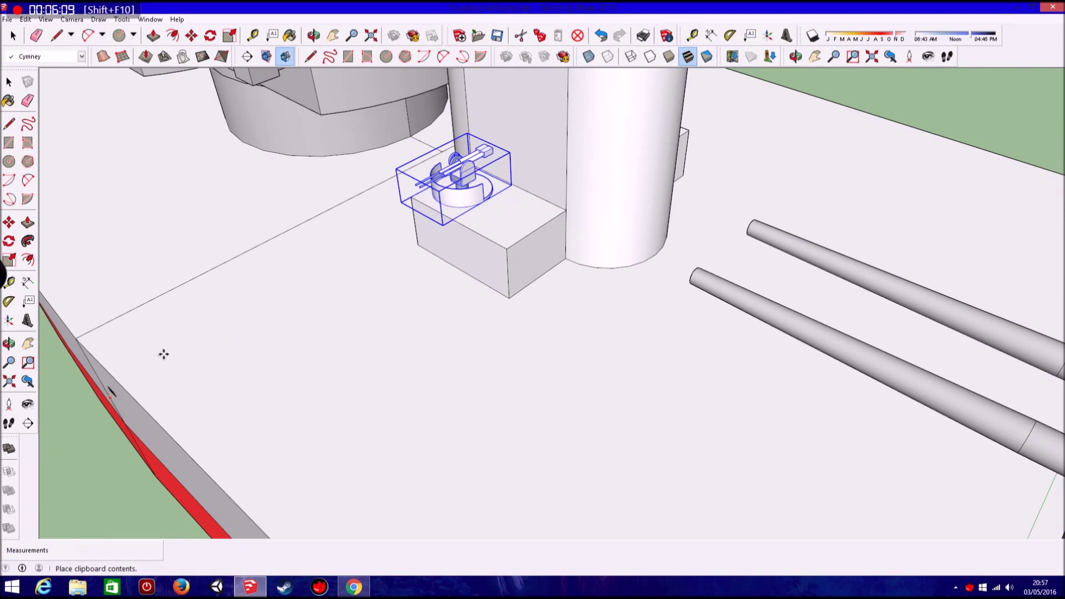
scroll(307, 301, up, 2)
key(Escape)
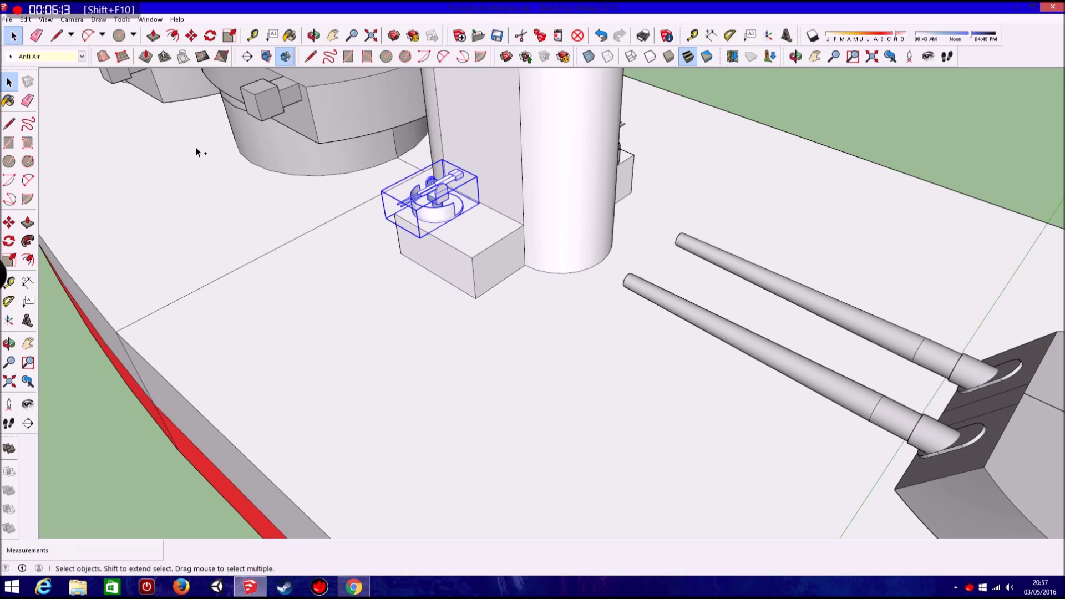
key(ctrl+v)
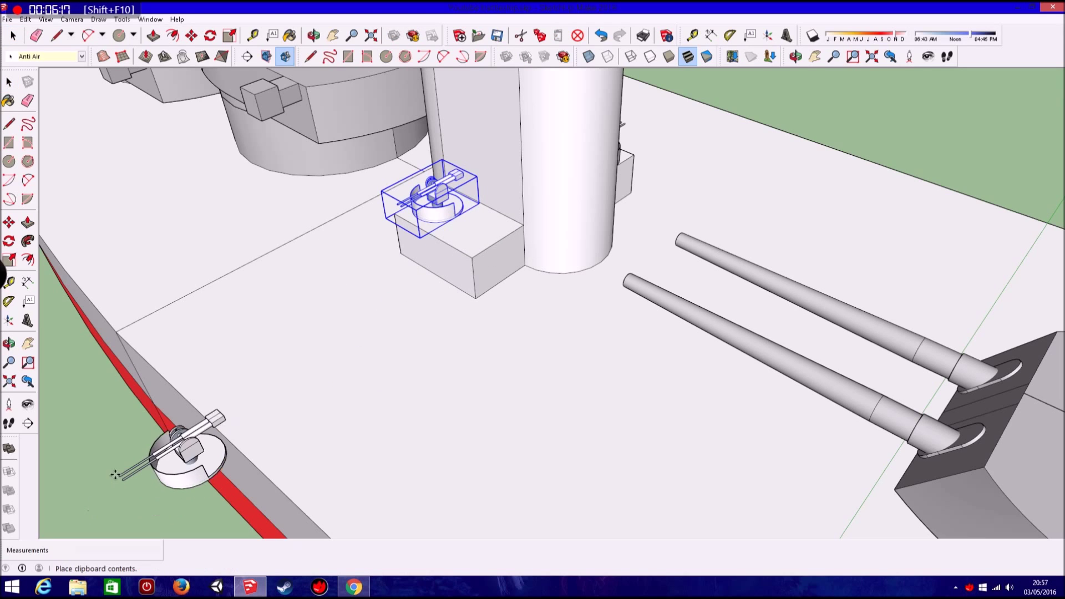
click(206, 476)
click(485, 228)
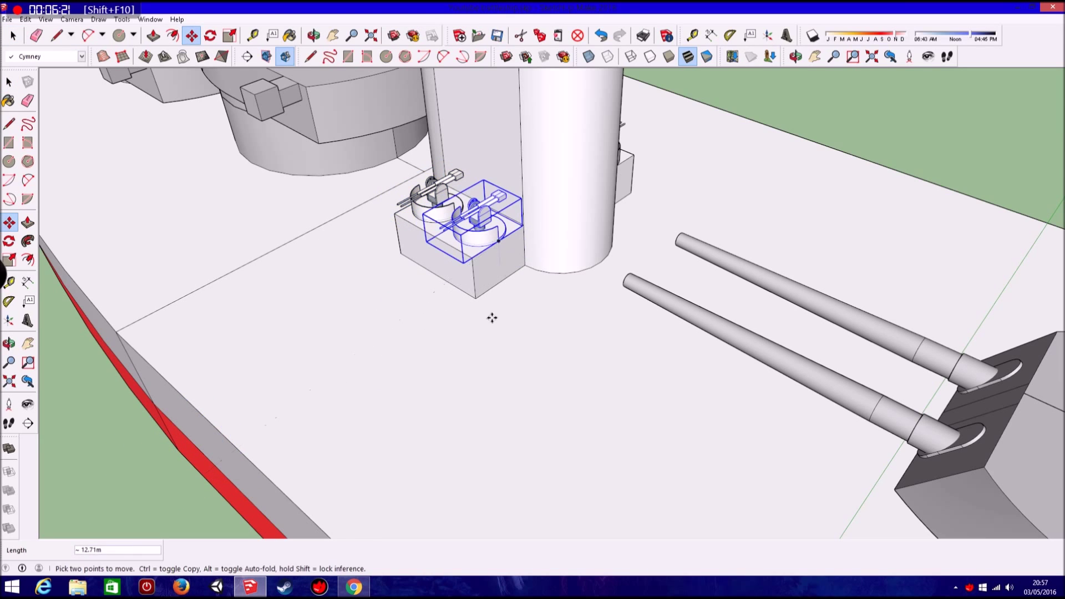
middle_drag(492, 316, 480, 354)
- Check the layout from top view, then select both AA guns on the block
key(t)
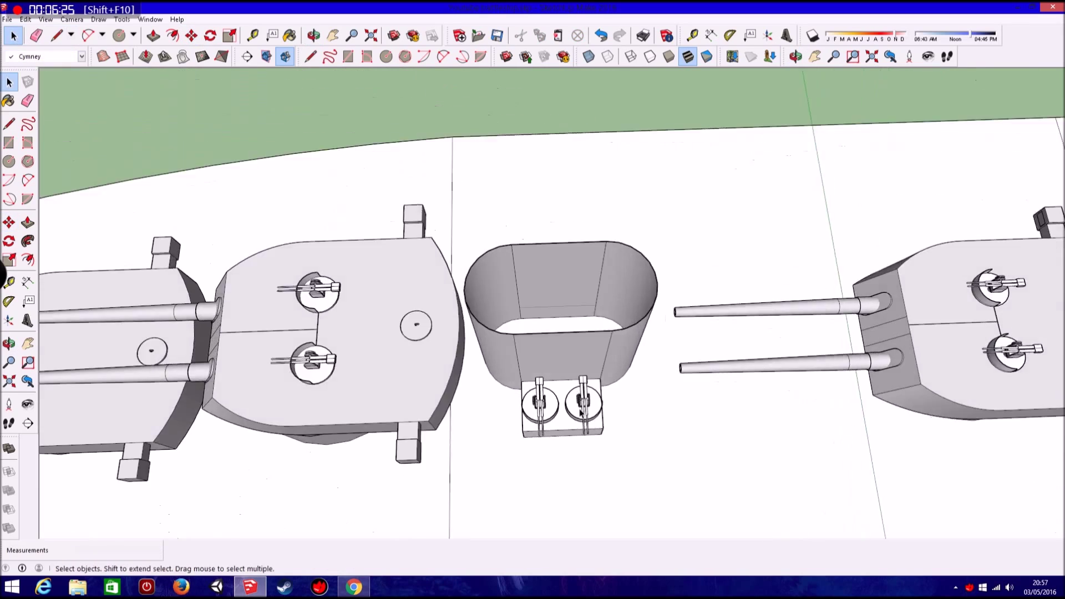
scroll(566, 419, up, 5)
key(space)
drag(534, 416, 534, 434)
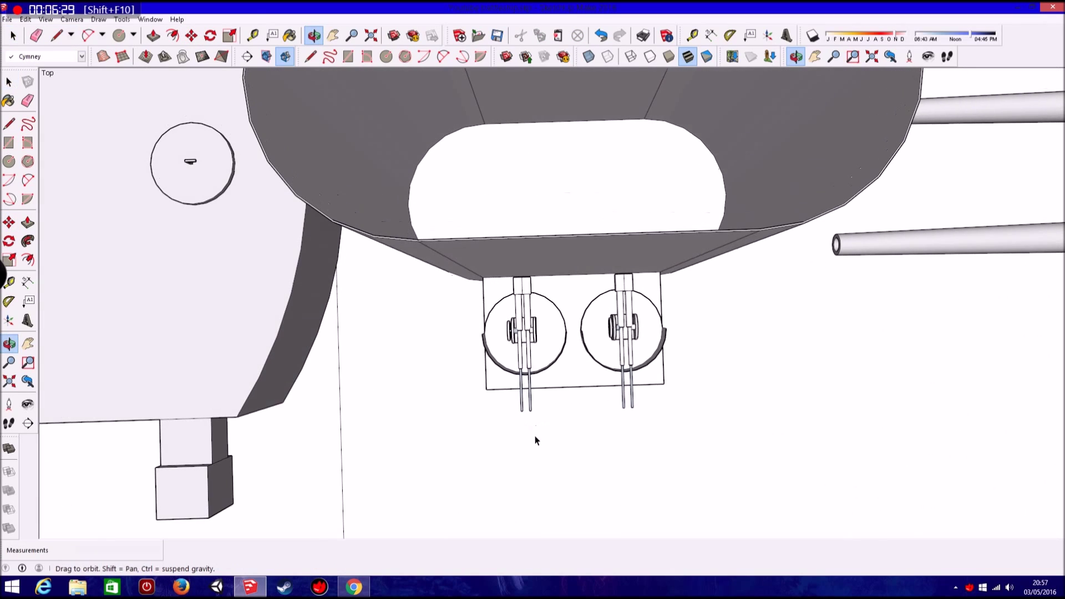
drag(677, 327, 472, 288)
mouse_move(694, 309)
middle_down()
mouse_move(491, 134)
mouse_move(607, 313)
middle_up()
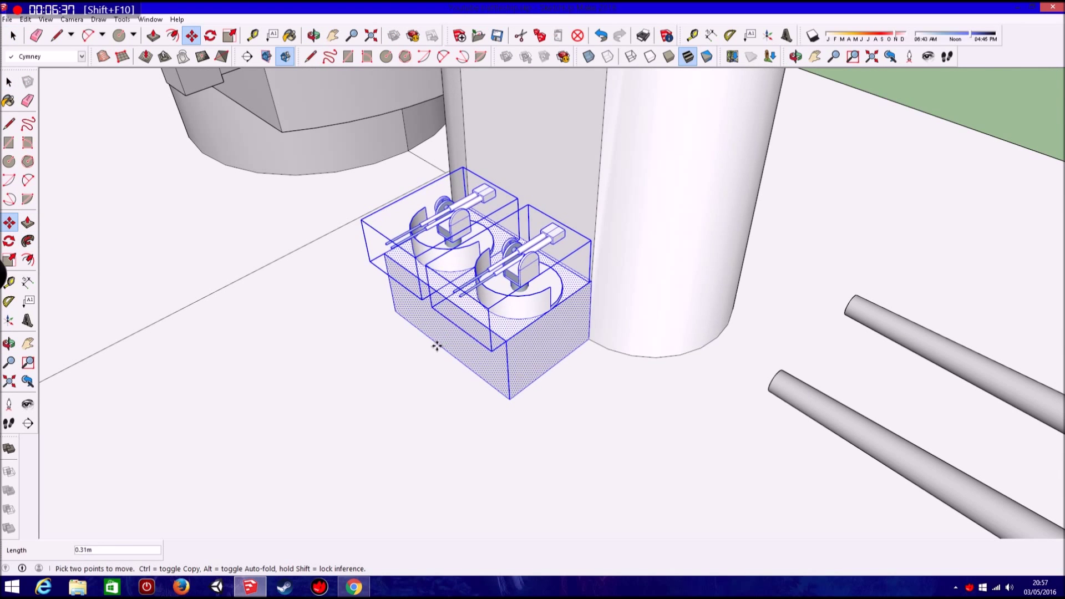
middle_drag(449, 340, 475, 268)
key(space)
scroll(474, 268, down, 5)
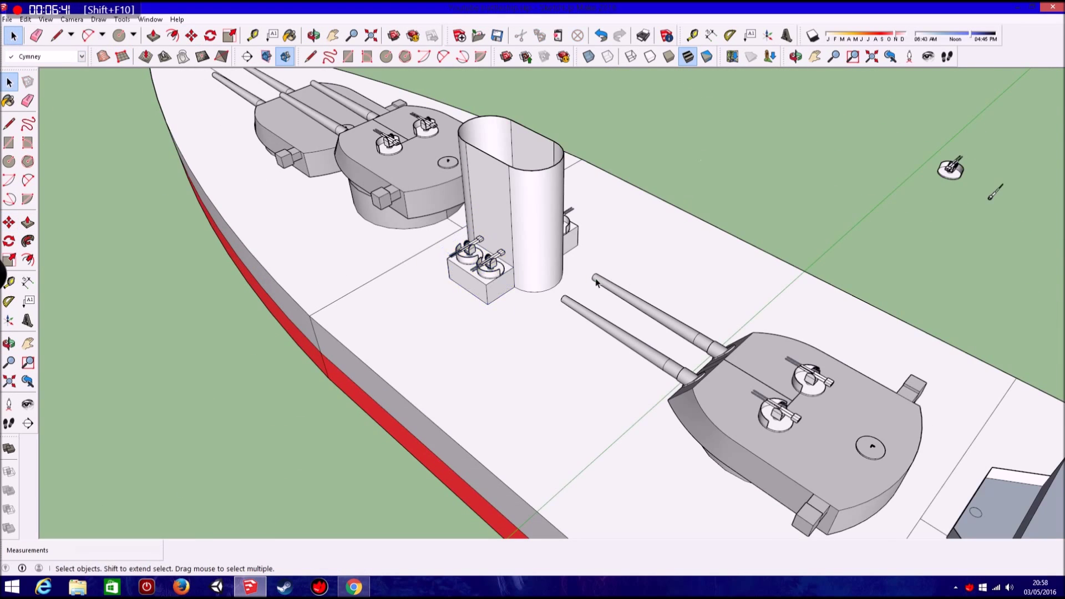
scroll(466, 222, up, 2)
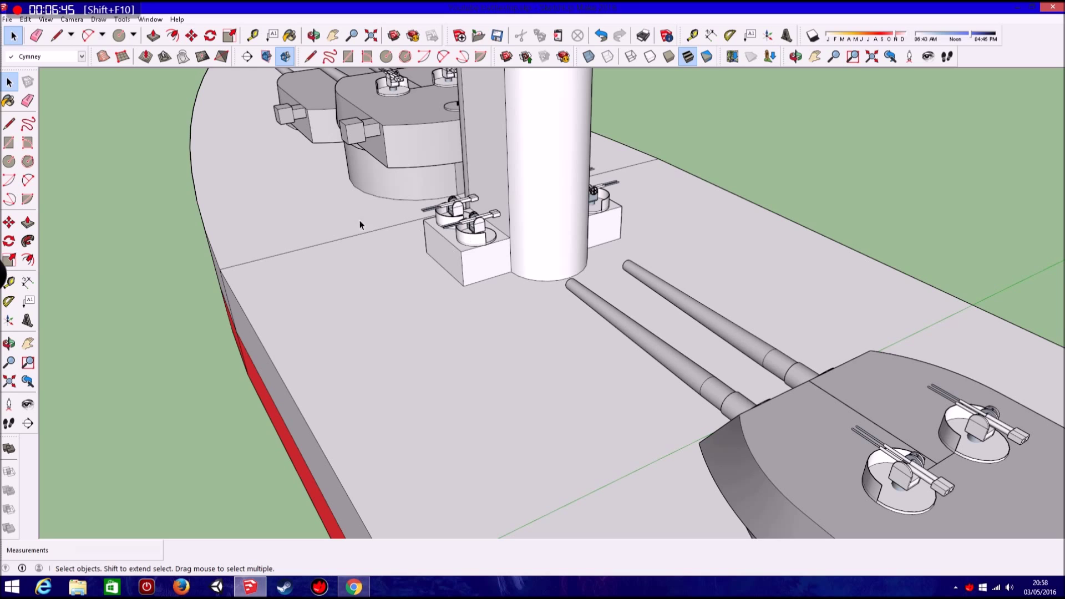
- Push/Pull the gun block's end face out about 1.00m
click(28, 223)
scroll(426, 251, up, 1)
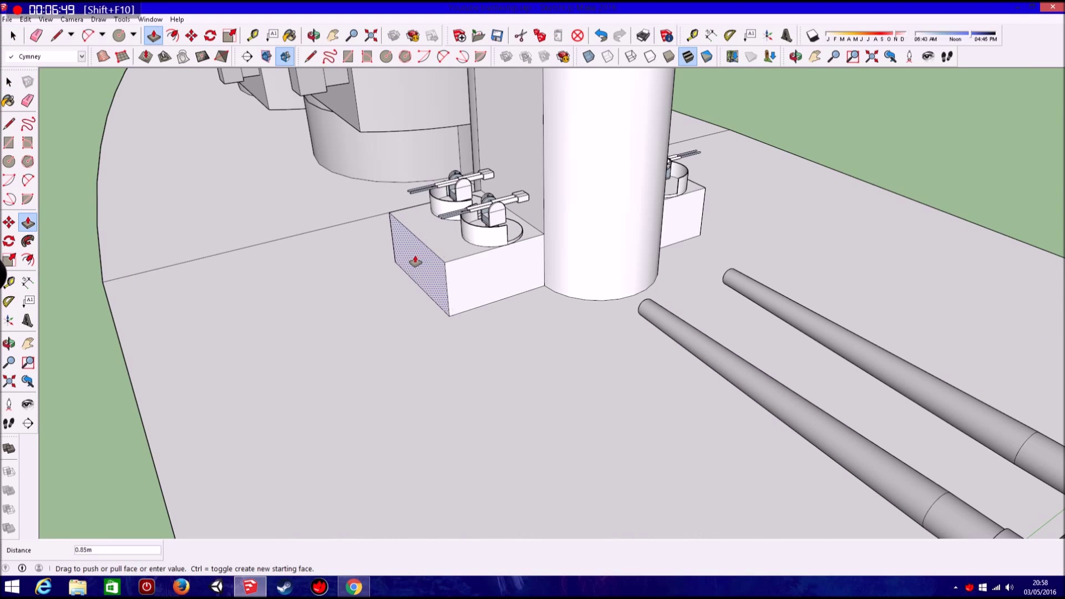
scroll(411, 261, up, 1)
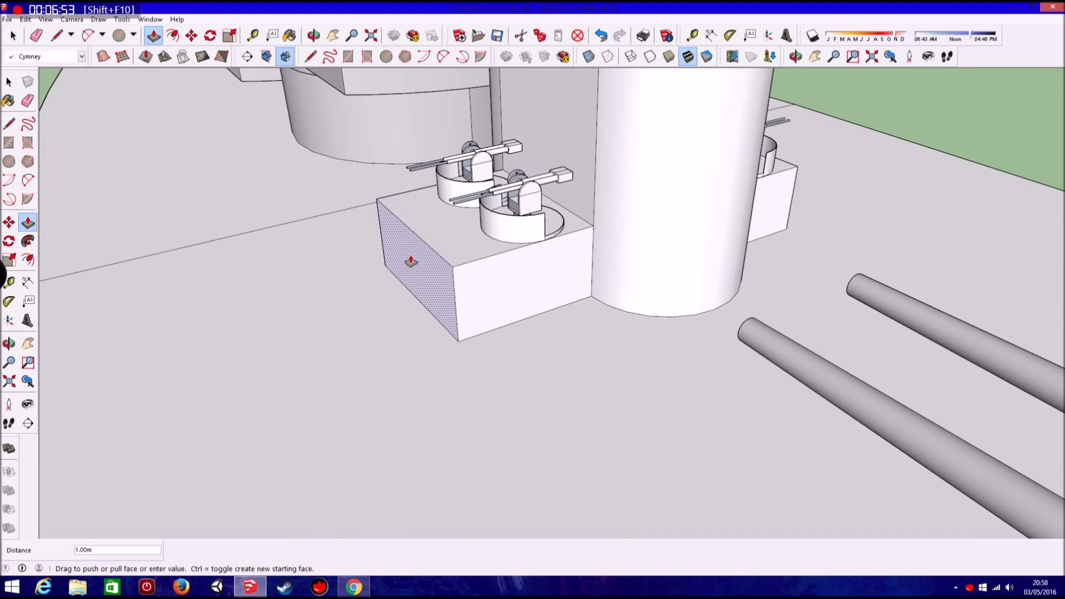
scroll(221, 285, down, 2)
middle_drag(221, 285, 577, 279)
drag(588, 281, 604, 286)
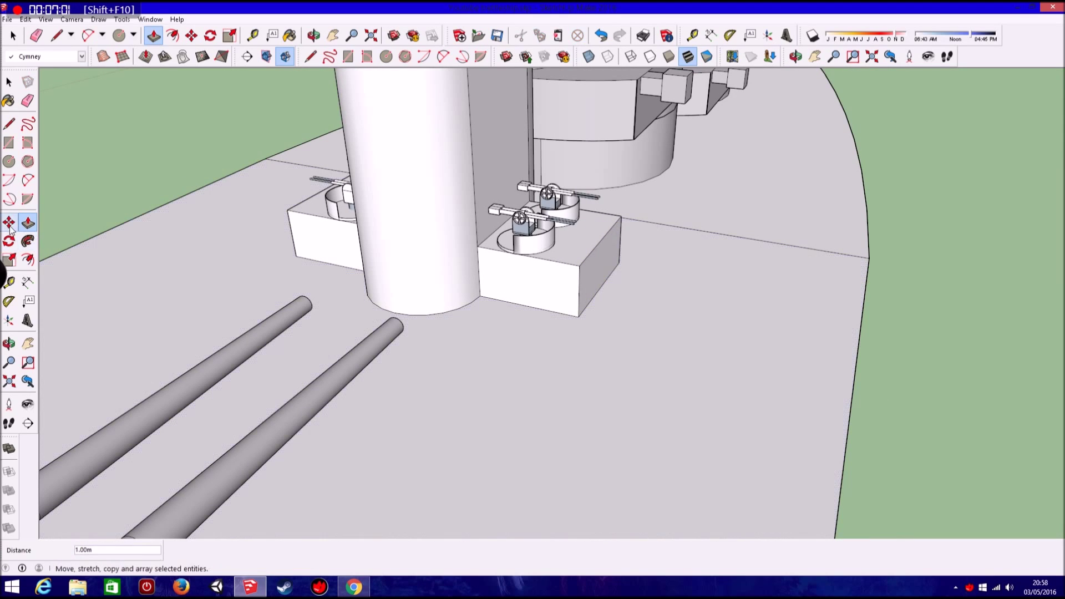
- Shift the front gun 1.00m along the block and reposition the back gun
click(493, 244)
scroll(475, 285, up, 3)
scroll(431, 276, up, 2)
click(431, 276)
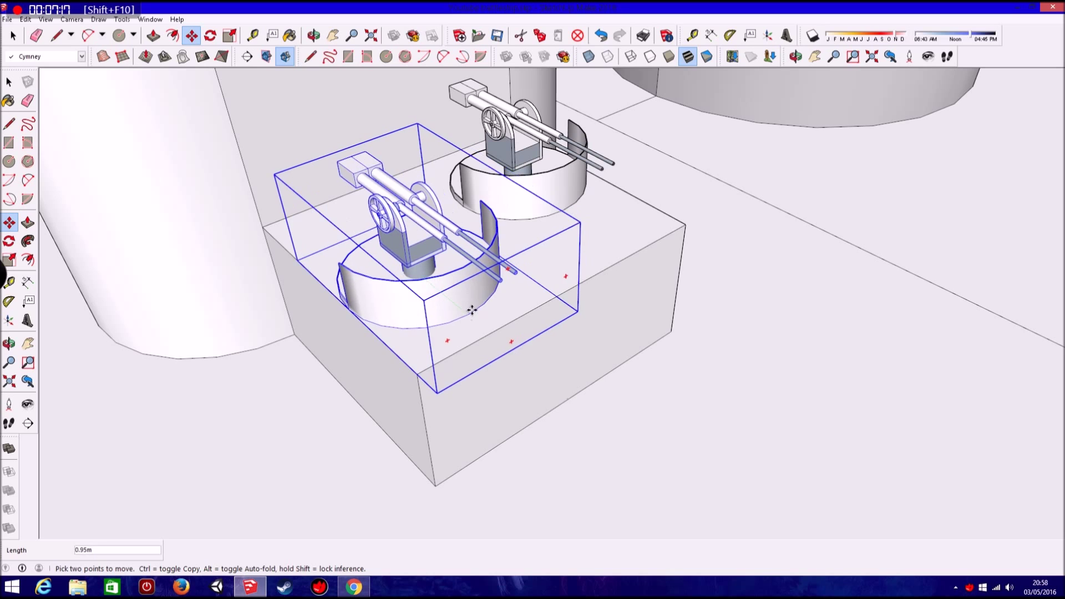
click(482, 311)
click(566, 208)
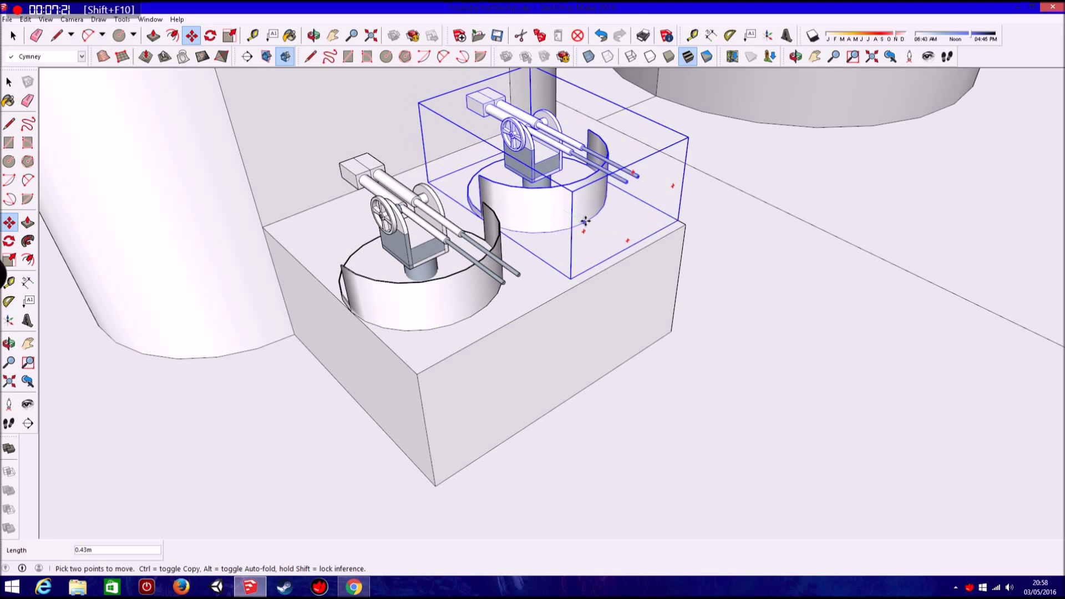
click(614, 239)
- Set a gun down beside the other one on the block
mouse_move(519, 304)
middle_down()
mouse_move(442, 328)
mouse_move(577, 278)
mouse_move(561, 306)
middle_up()
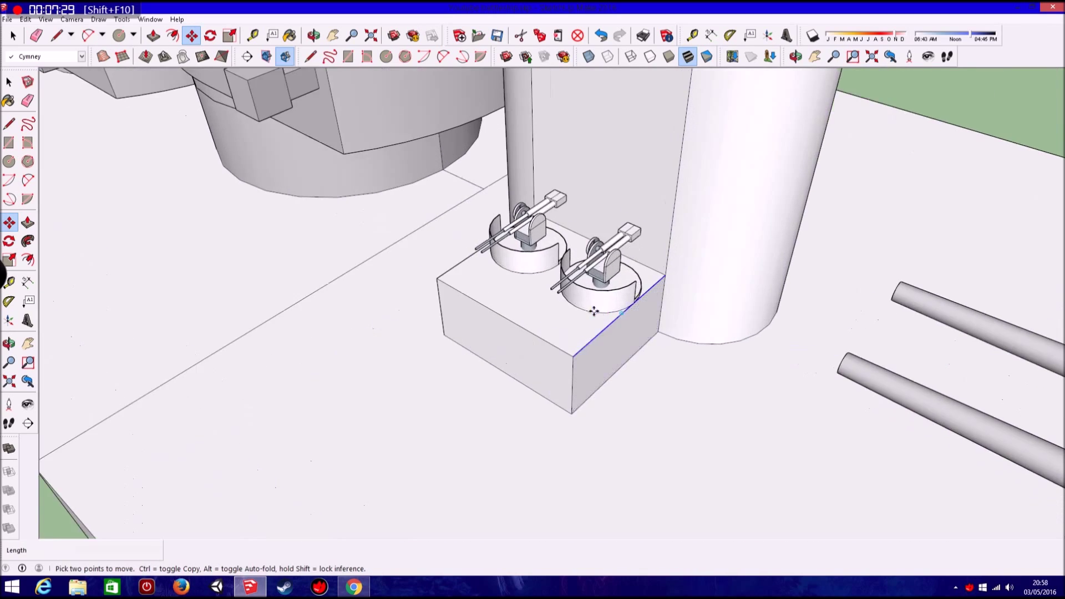
scroll(561, 306, up, 3)
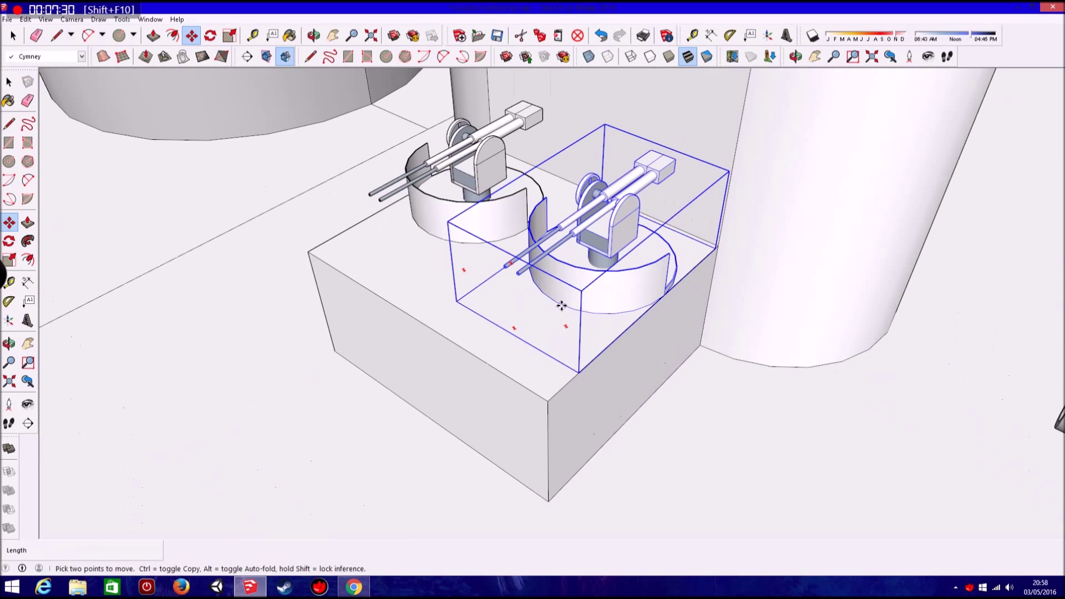
click(504, 341)
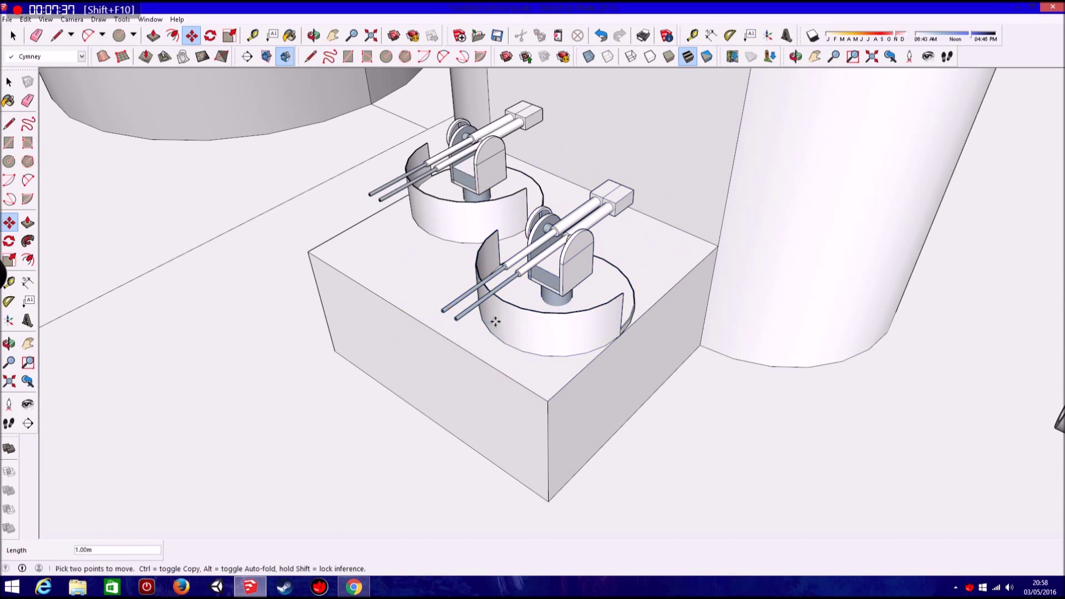
click(502, 341)
click(560, 419)
key(space)
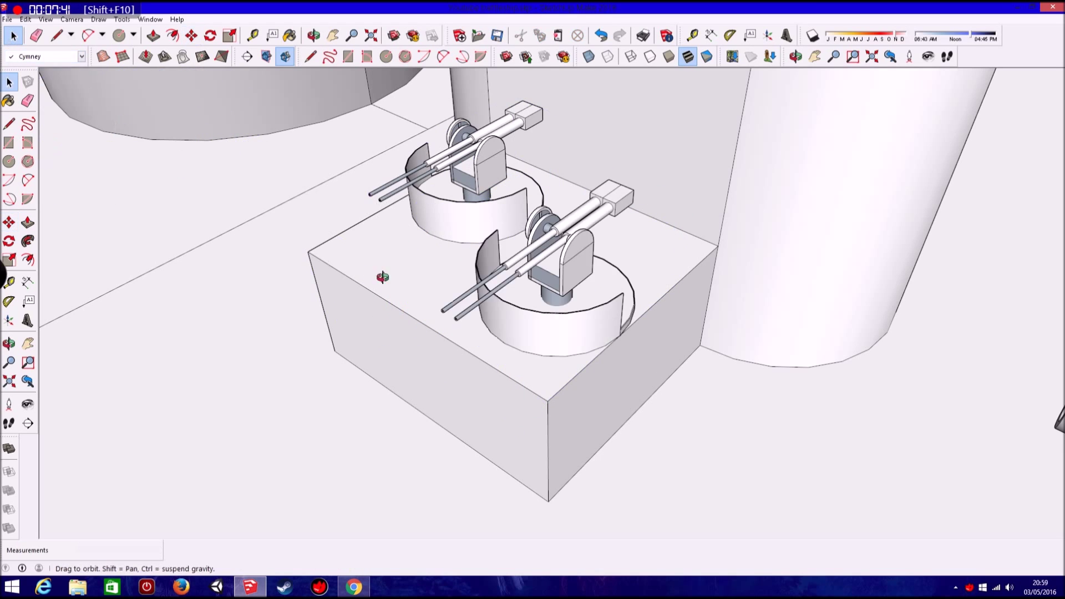
- Pick up one of the guns again to fine-tune its spacing
middle_drag(368, 290, 422, 249)
key(m)
click(441, 238)
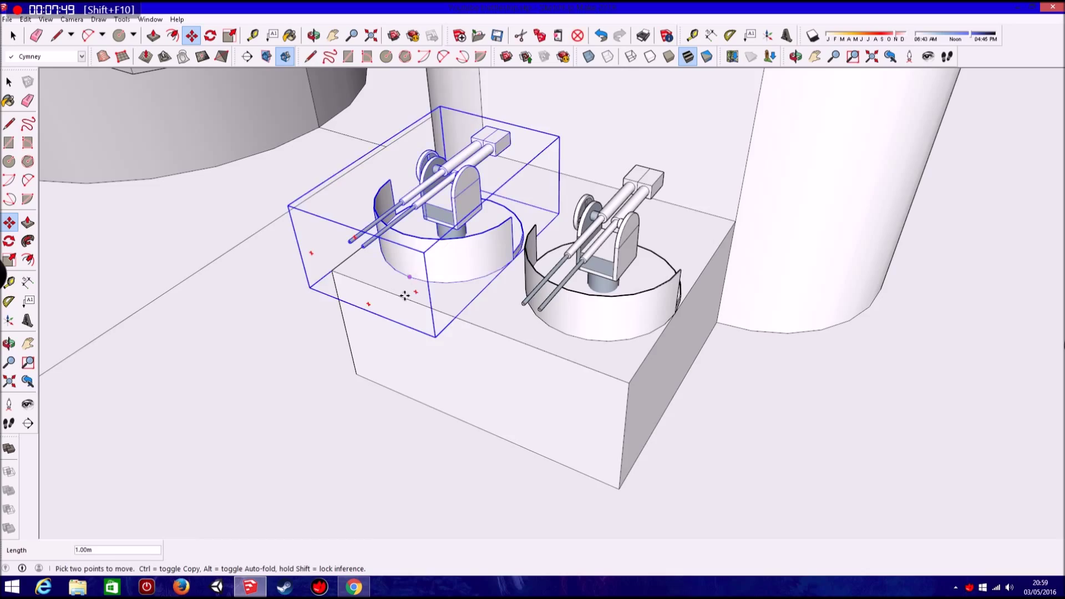
scroll(410, 281, down, 5)
scroll(857, 119, down, 3)
scroll(690, 191, down, 2)
- Drop the carried AA gun in its final place on the block
click(468, 294)
scroll(555, 321, up, 2)
scroll(577, 333, up, 2)
scroll(585, 333, up, 2)
scroll(587, 333, up, 2)
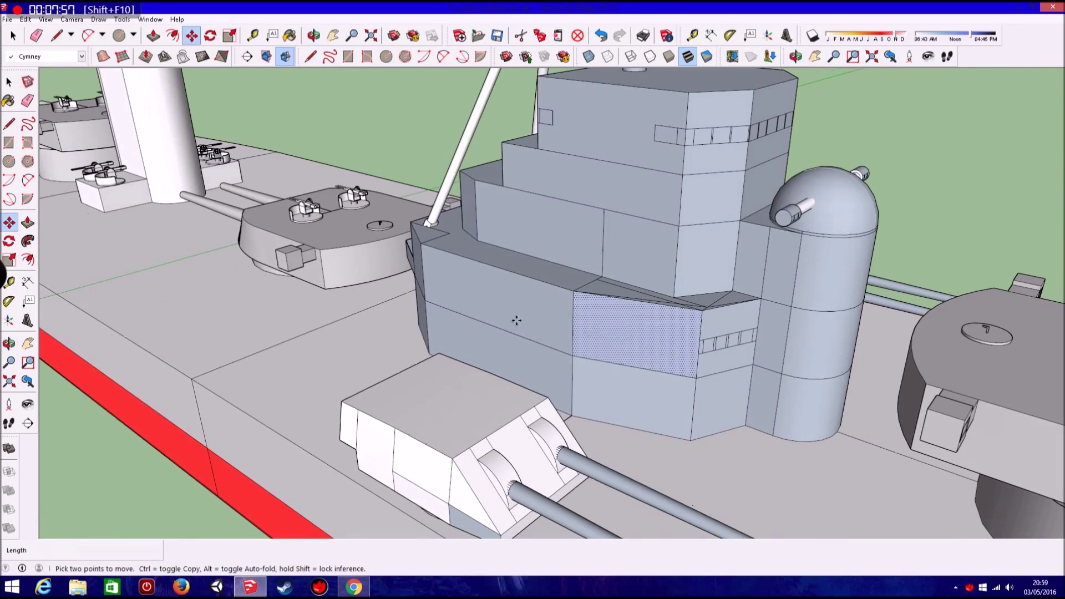
middle_drag(533, 313, 492, 290)
scroll(516, 305, up, 2)
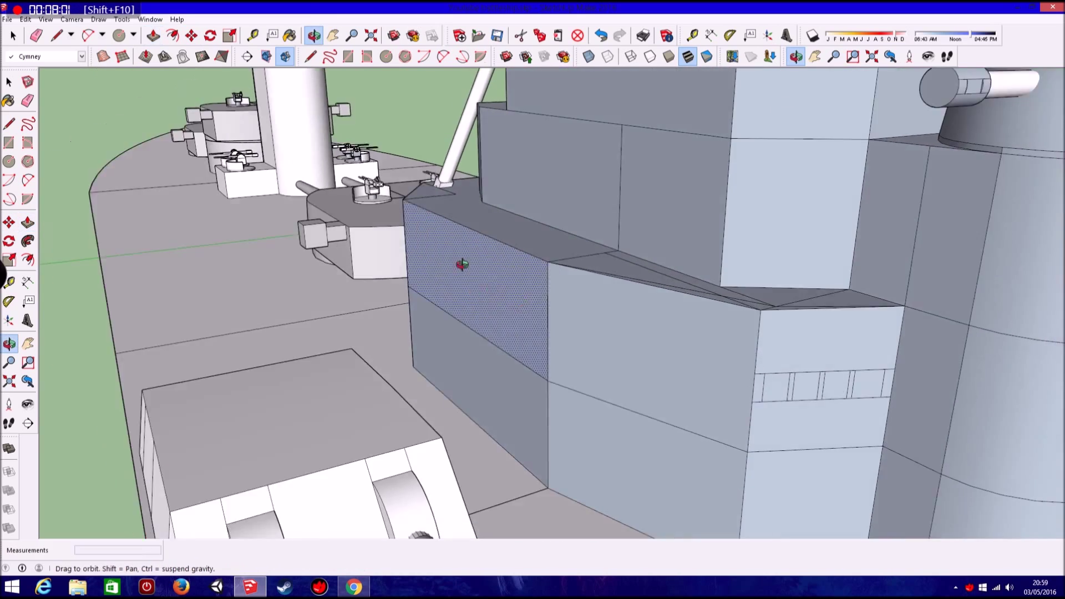
- Trial-push a bridge superstructure side face in and out, then undo it
drag(546, 301, 510, 311)
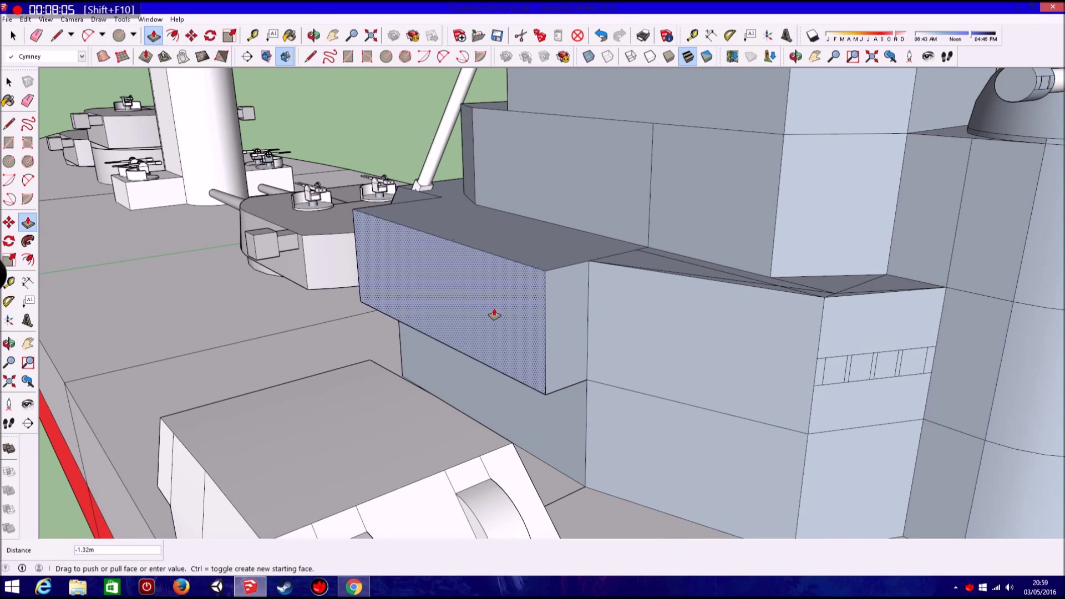
scroll(492, 314, down, 3)
mouse_move(492, 309)
middle_down()
mouse_move(506, 328)
mouse_move(526, 274)
middle_up()
scroll(526, 273, up, 2)
scroll(539, 272, up, 2)
drag(539, 272, 522, 283)
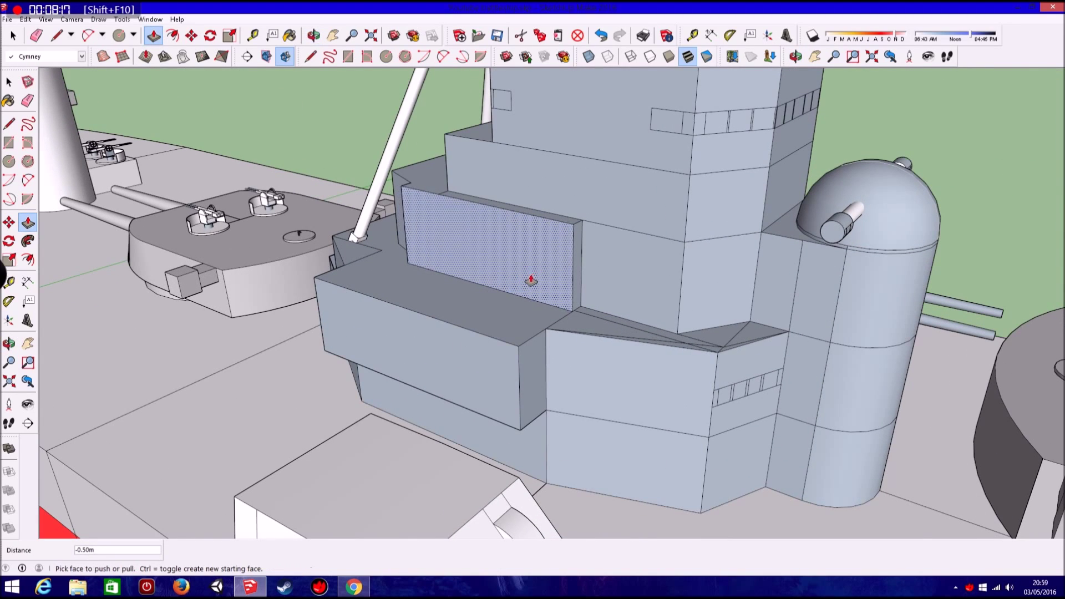
scroll(531, 280, down, 5)
middle_drag(531, 281, 343, 192)
scroll(342, 192, up, 1)
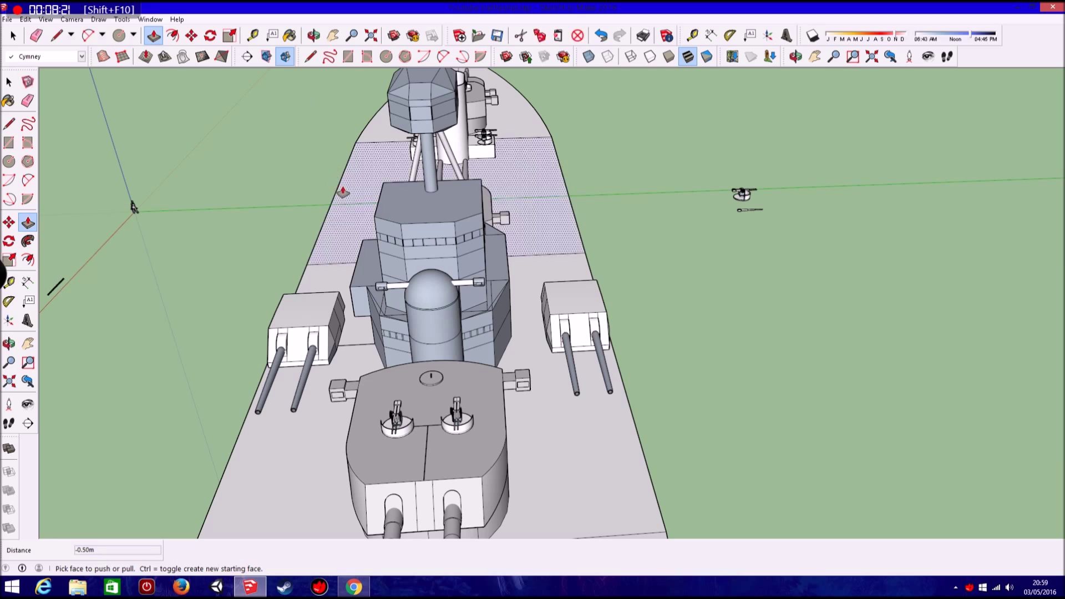
click(25, 19)
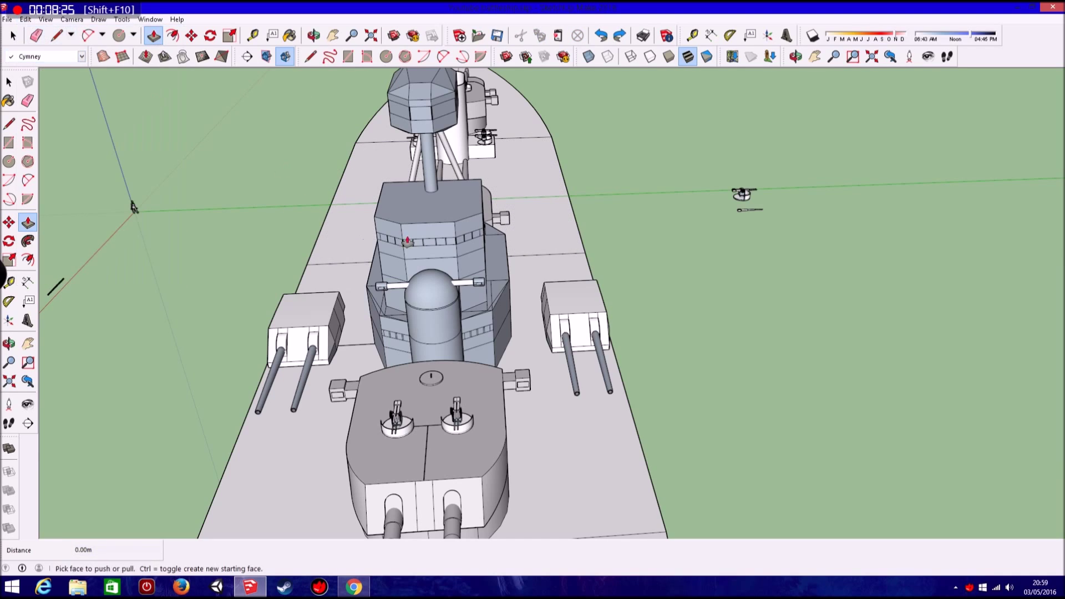
- Push/Pull the funnel-side gun block's end face outward by about 2 m
mouse_move(388, 250)
middle_down()
mouse_move(426, 296)
mouse_move(436, 345)
mouse_move(475, 173)
middle_up()
scroll(435, 327, up, 3)
key(l)
scroll(439, 341, up, 3)
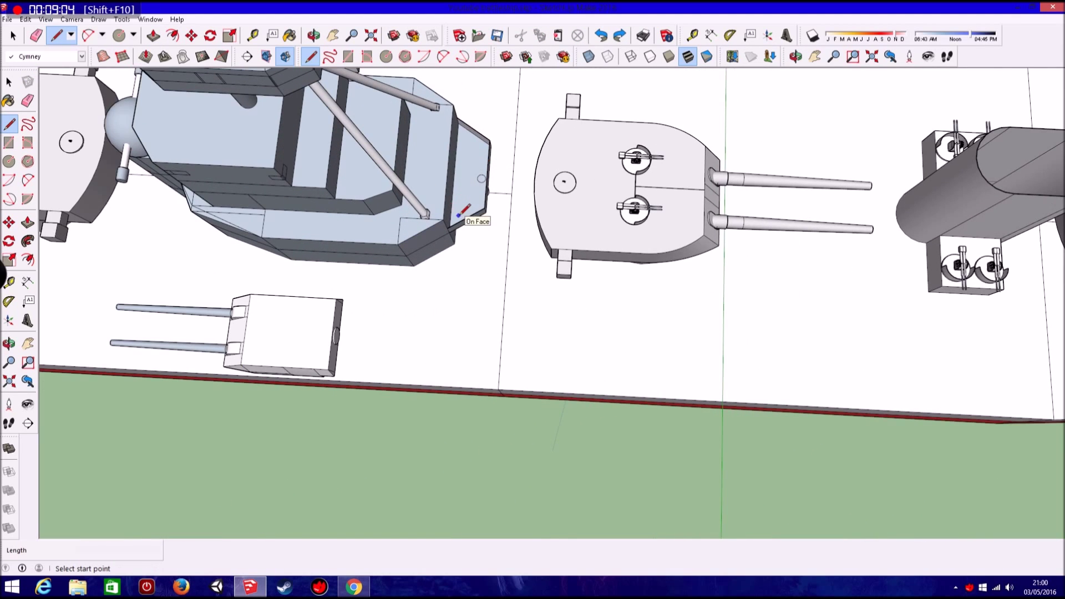
scroll(460, 214, down, 3)
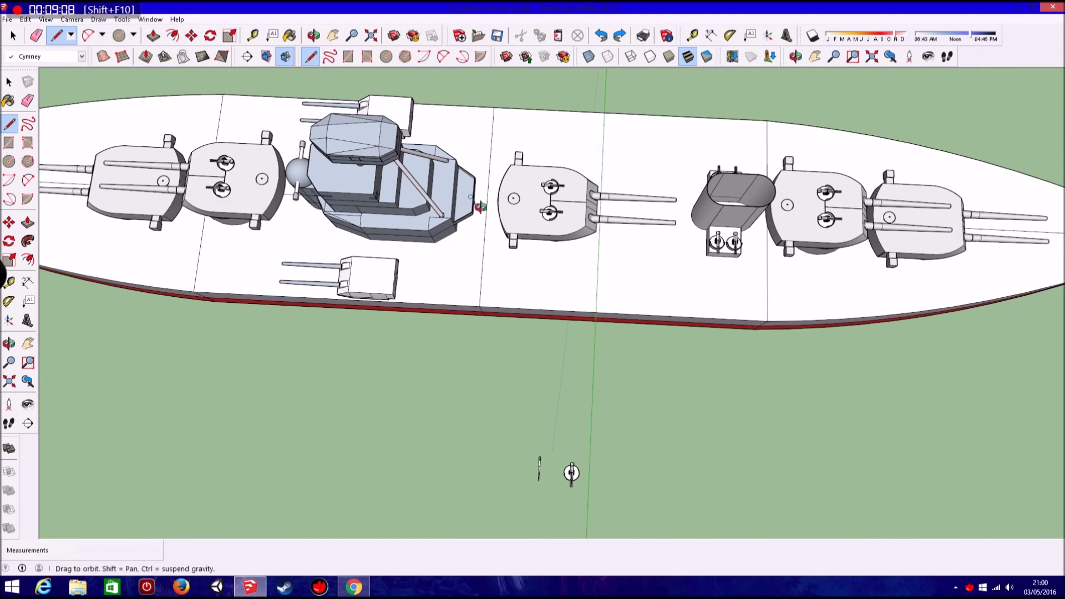
mouse_move(458, 216)
middle_down()
mouse_move(470, 157)
mouse_move(527, 198)
mouse_move(566, 97)
middle_up()
scroll(527, 198, up, 3)
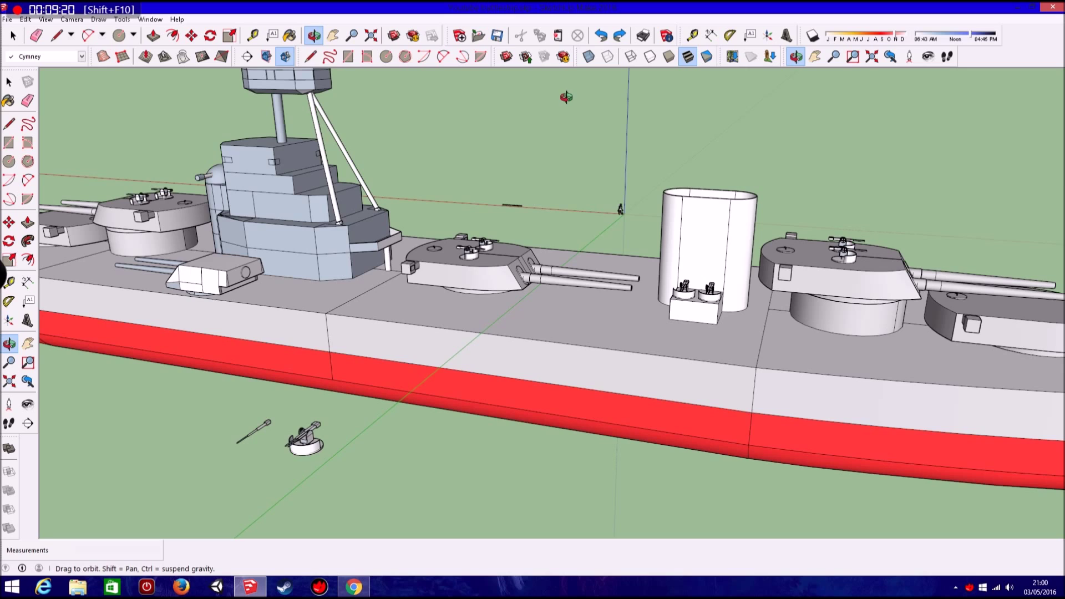
scroll(729, 304, up, 2)
scroll(665, 348, up, 2)
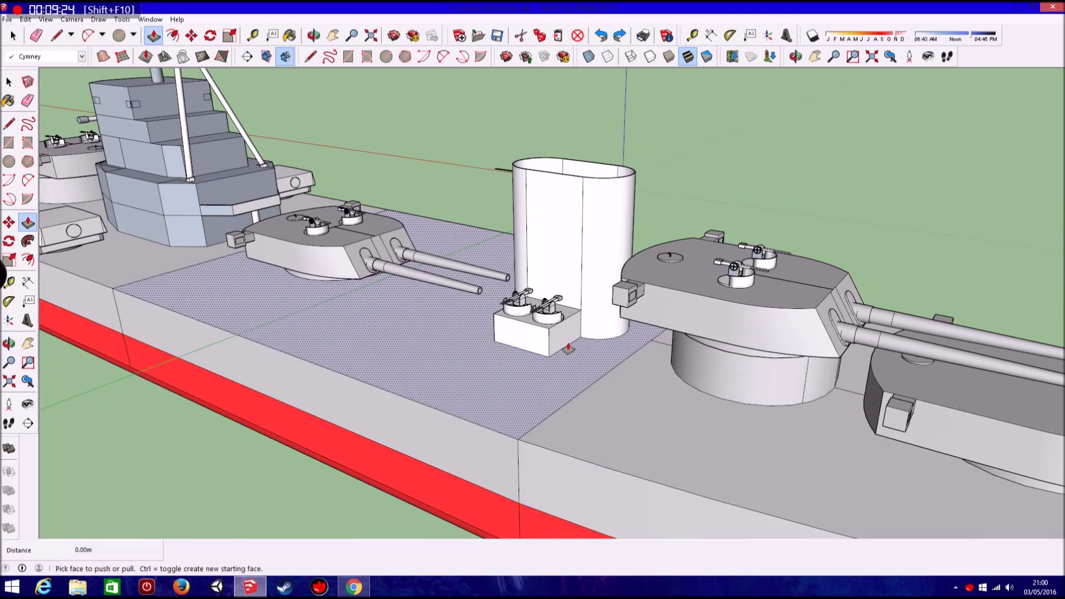
scroll(595, 356, up, 3)
click(595, 356)
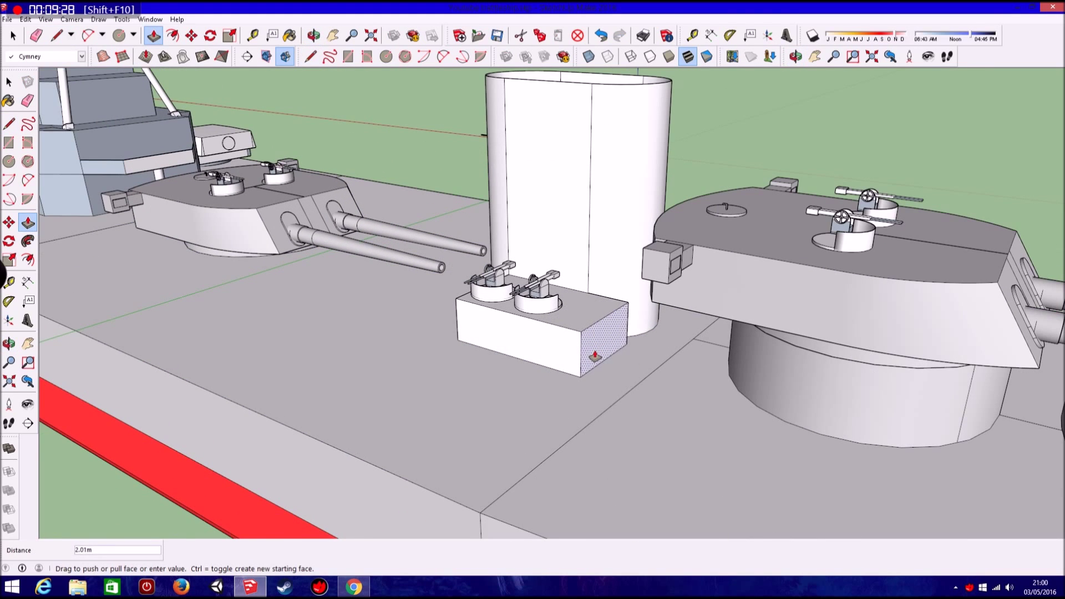
- Confirm the gun block extension at 2 and orbit around the ship
text(2)
key(Return)
scroll(595, 356, down, 2)
mouse_move(595, 356)
middle_down()
mouse_move(323, 339)
mouse_move(577, 412)
middle_up()
click(323, 338)
- Copy the AA gun mount and paste a spare copy beside the ship
click(18, 39)
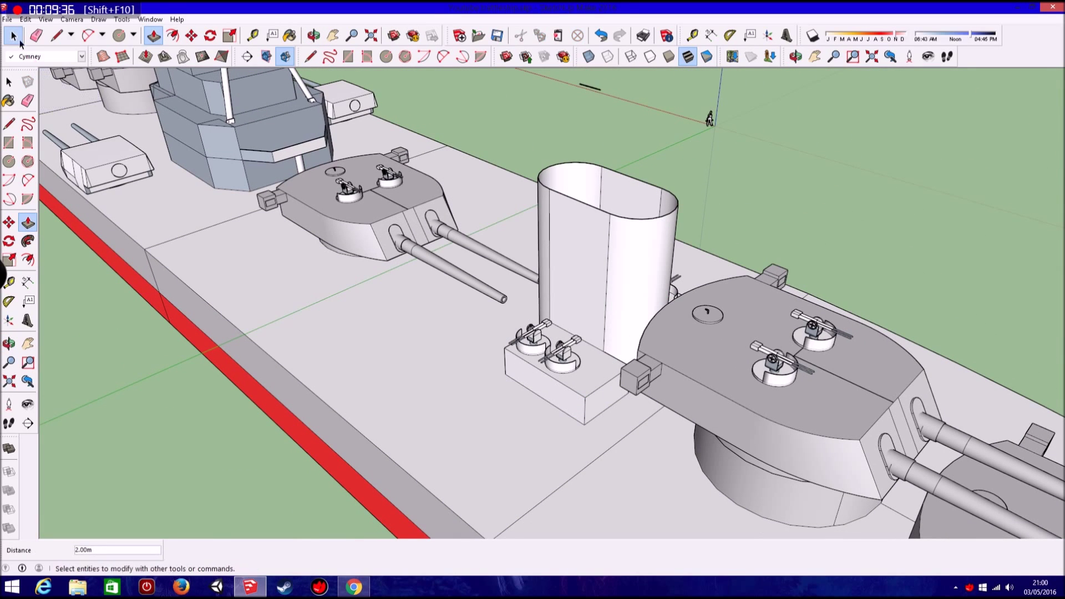
key(ctrl+c)
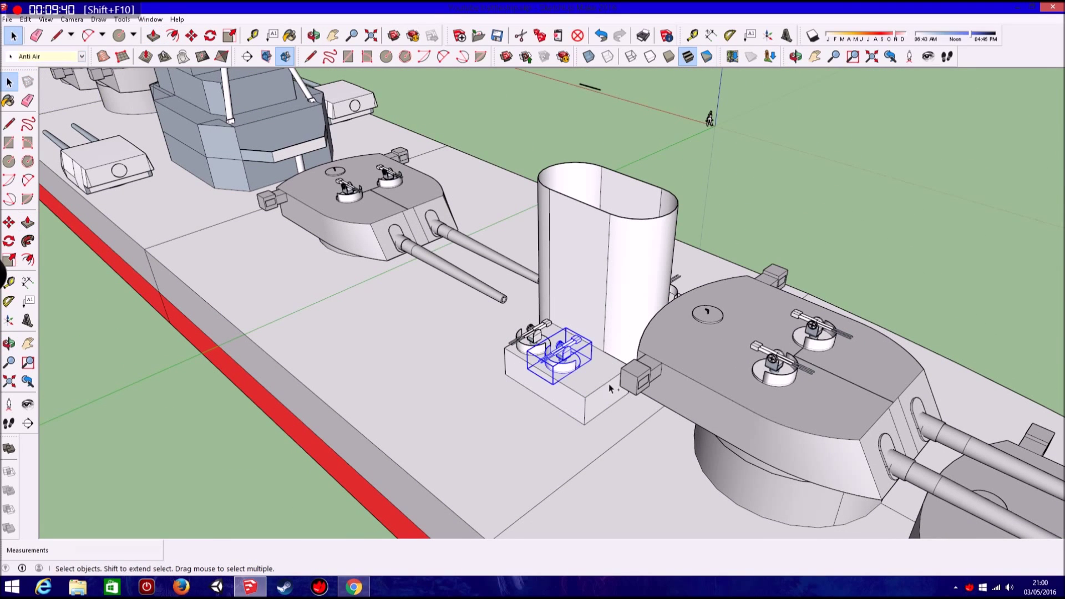
key(ctrl+v)
scroll(427, 444, up, 5)
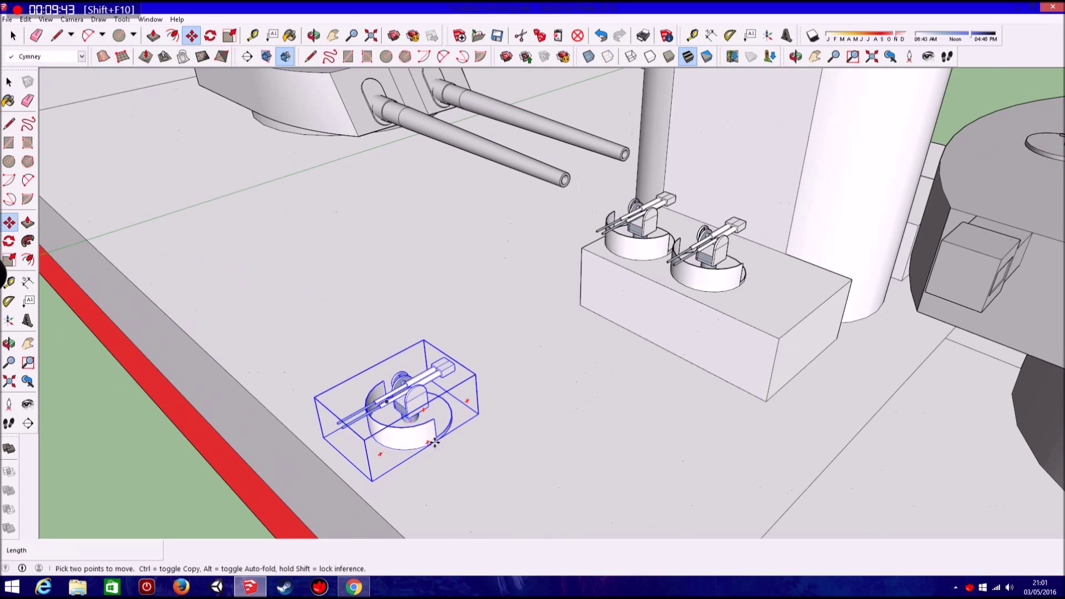
click(816, 310)
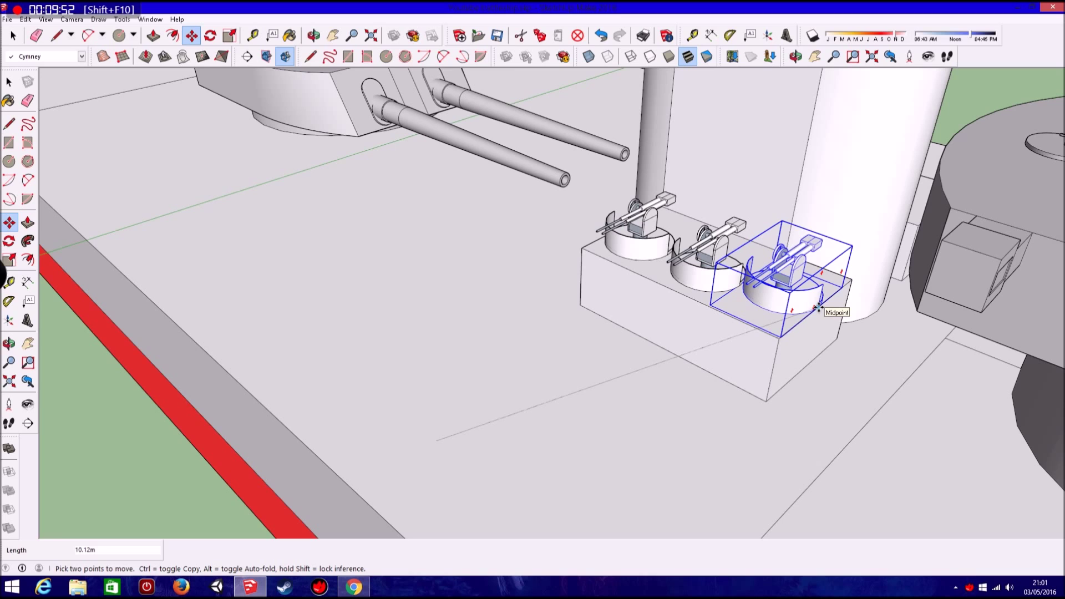
key(l)
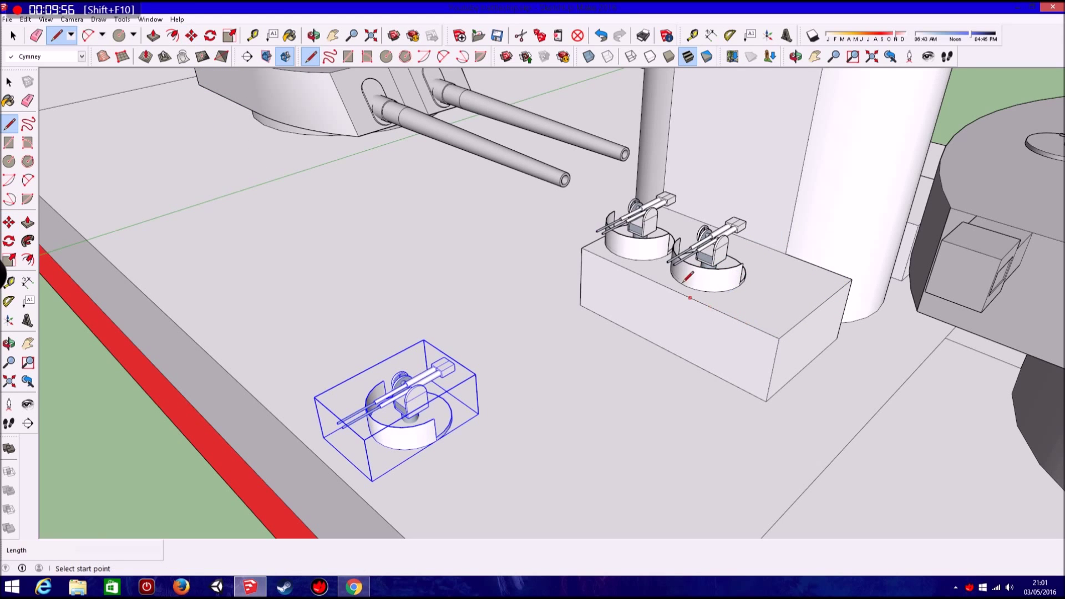
- Try moving the gun copy toward the block, cancel the move, and deselect it
click(9, 223)
click(461, 433)
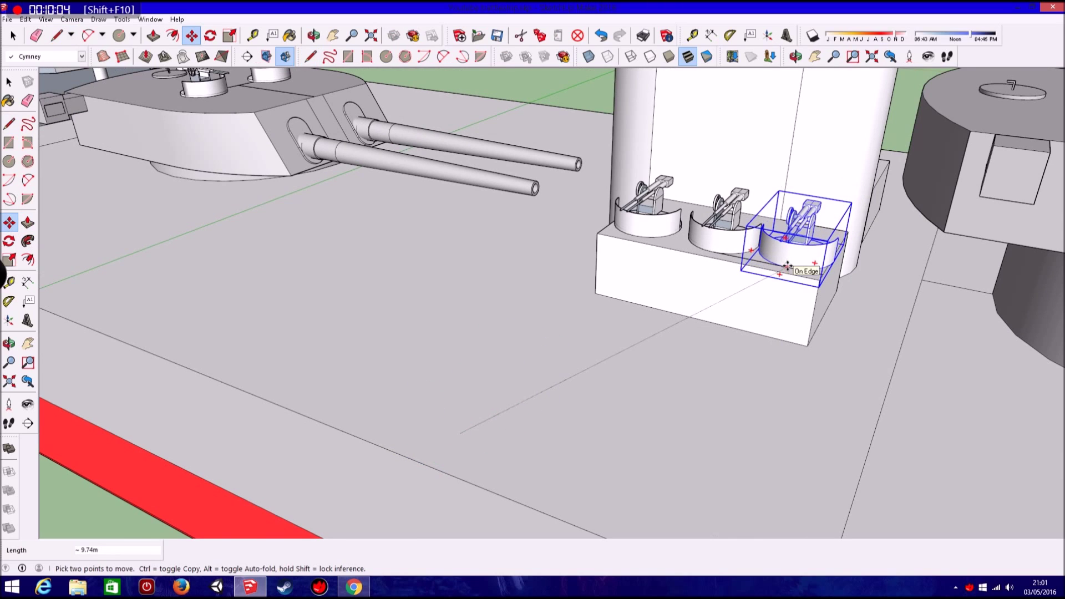
key(Escape)
click(13, 35)
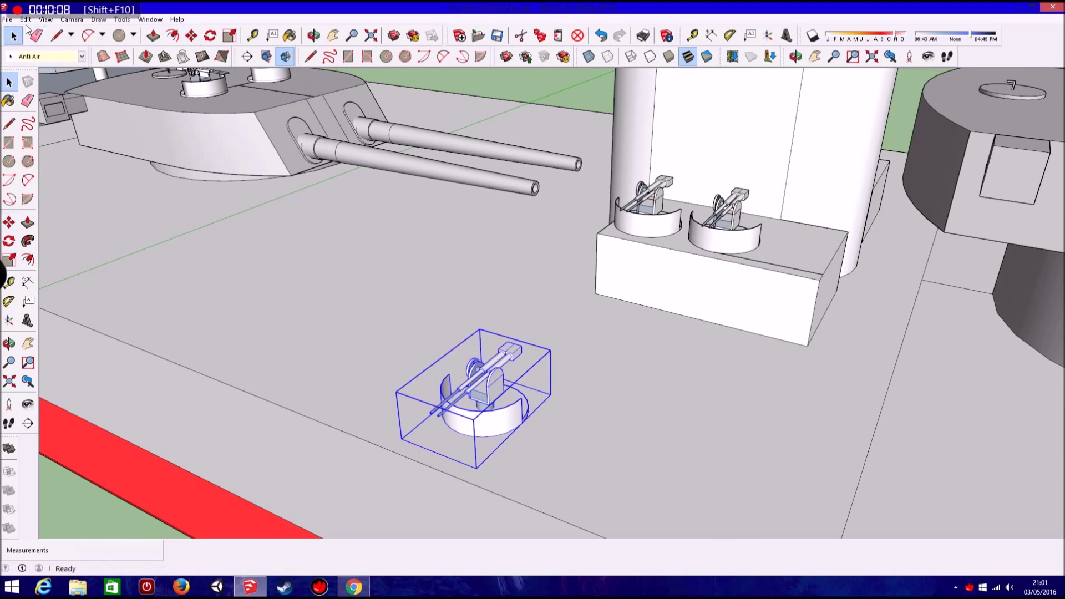
click(26, 20)
click(44, 136)
scroll(403, 236, down, 3)
scroll(403, 236, down, 3)
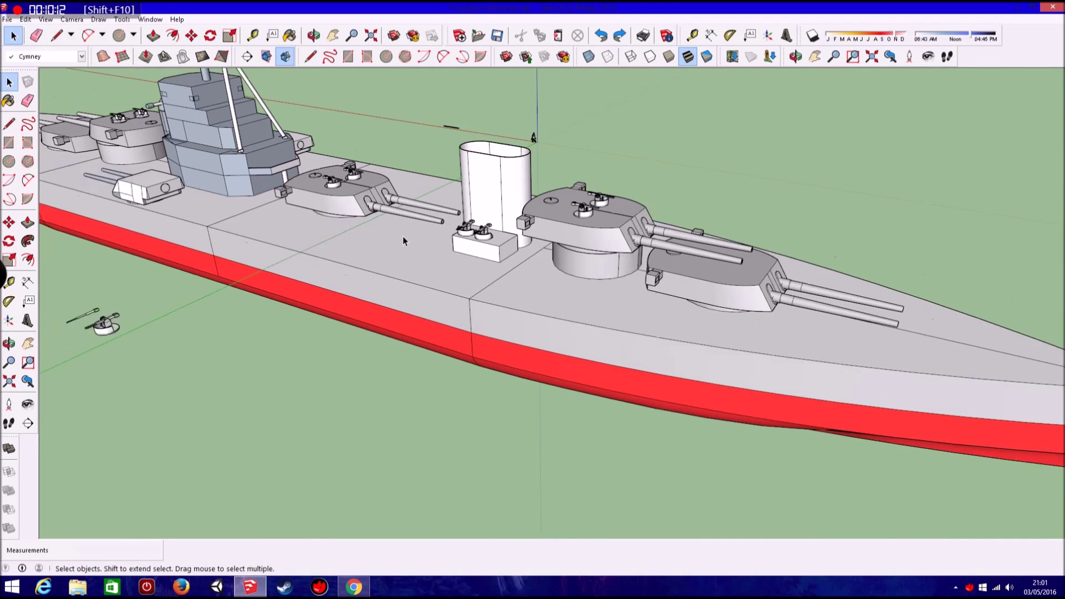
- Orbit to an angled view of the deck and the funnel's gun block
scroll(403, 236, down, 2)
mouse_move(404, 239)
middle_down()
mouse_move(524, 258)
mouse_move(426, 289)
middle_up()
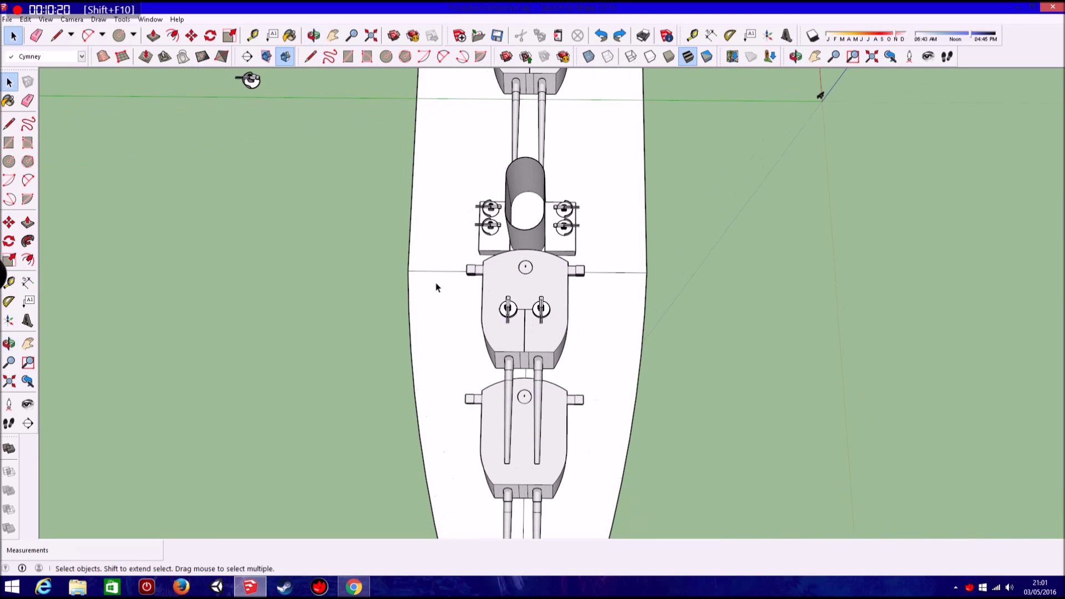
click(25, 20)
middle_drag(590, 325, 624, 238)
scroll(555, 305, up, 5)
scroll(500, 360, up, 2)
key(l)
scroll(519, 392, up, 2)
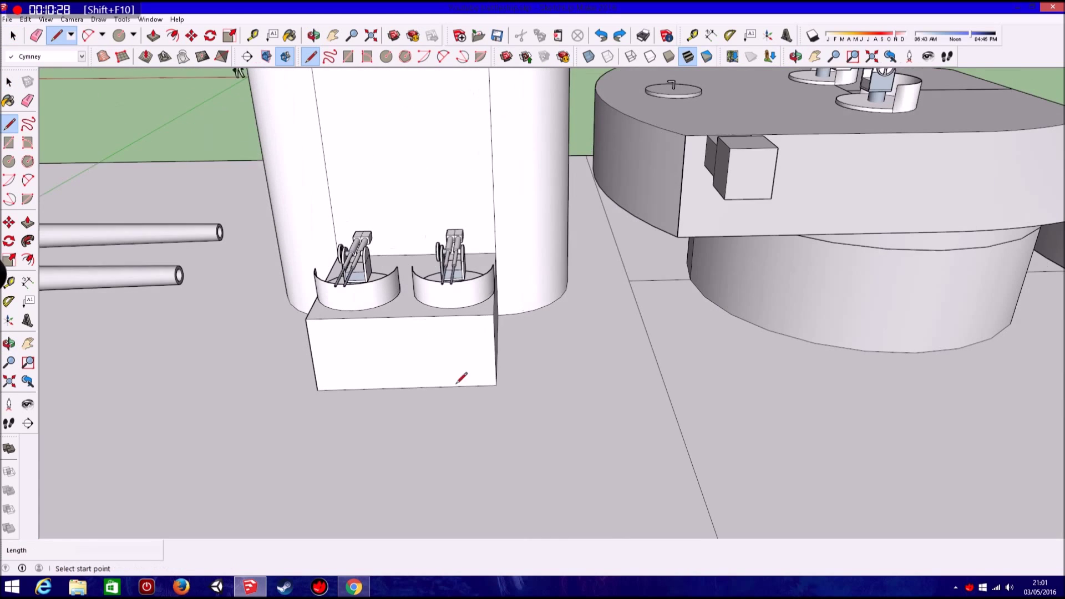
- Push/pull the block's end face outward 2.20m, then zoom out to the whole ship
click(28, 222)
middle_drag(333, 277, 402, 284)
drag(403, 285, 468, 310)
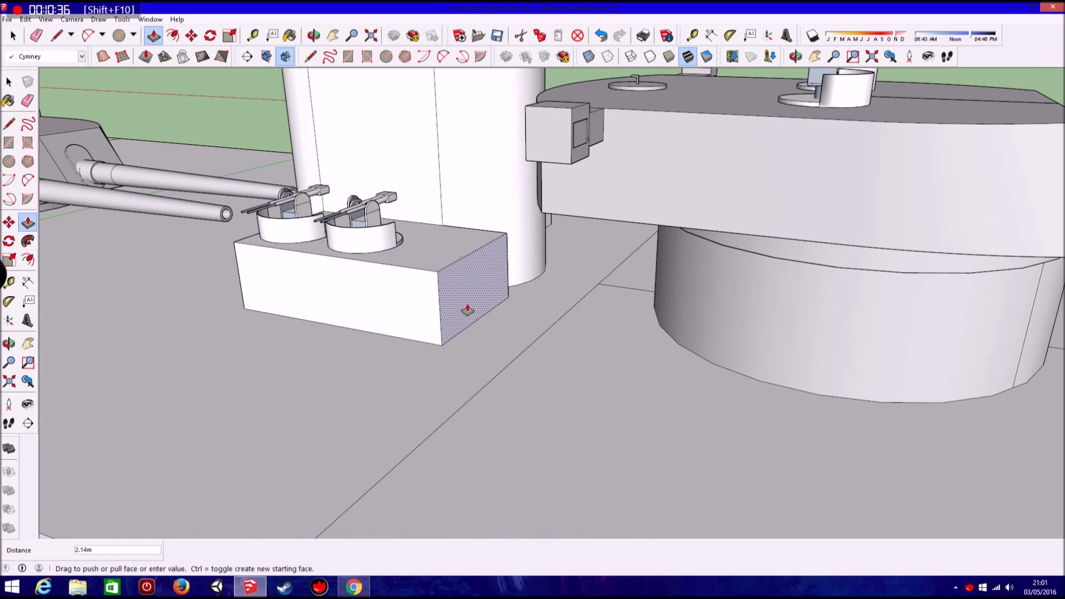
click(469, 312)
mouse_move(470, 312)
middle_down()
mouse_move(865, 207)
mouse_move(492, 319)
middle_up()
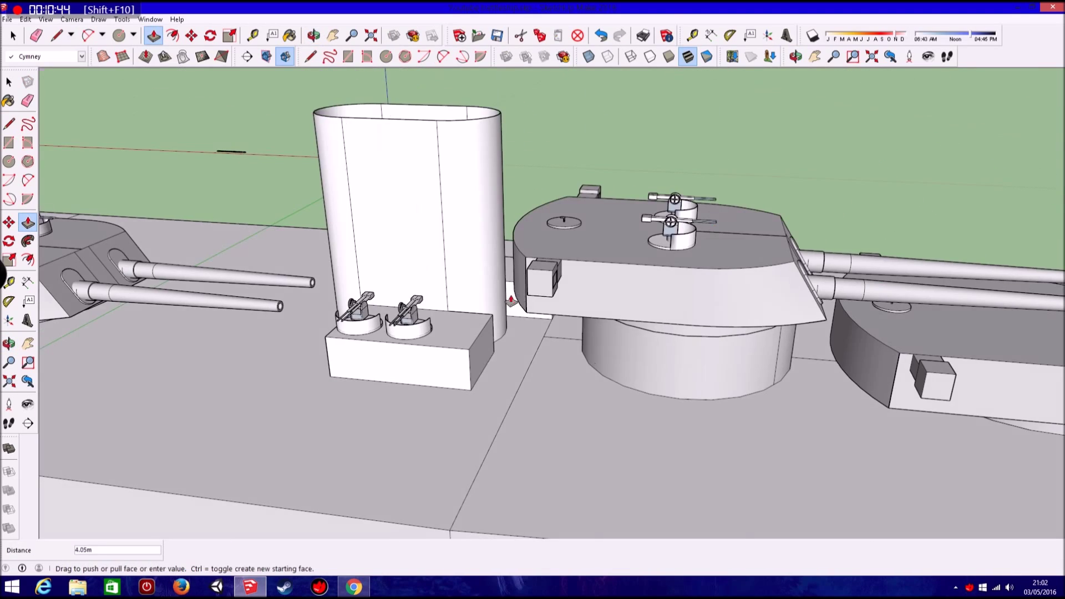
click(12, 36)
scroll(567, 284, down, 3)
scroll(330, 379, down, 2)
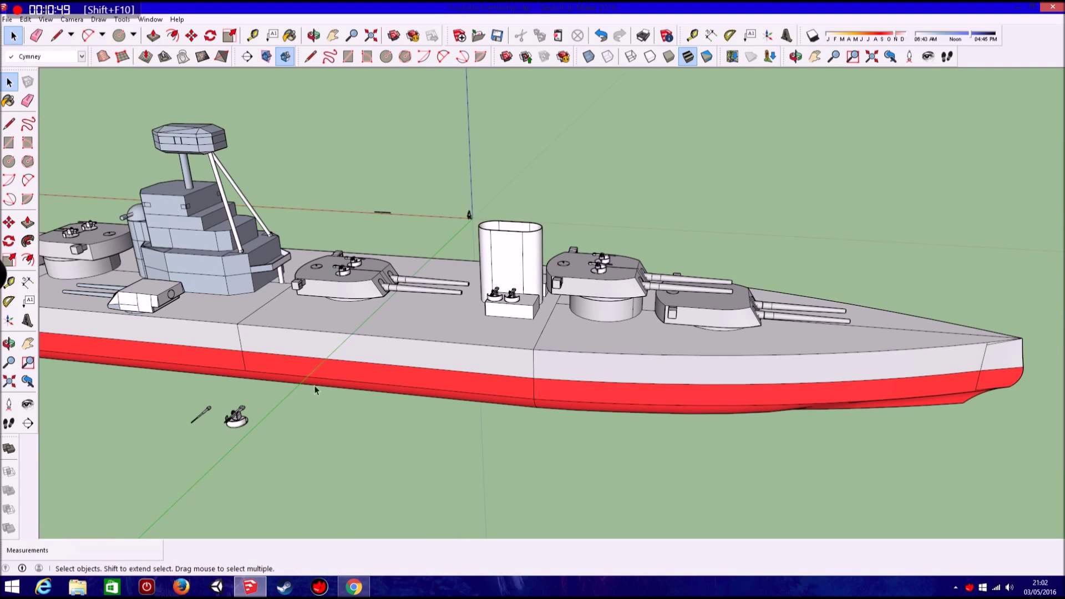
- Draw an edge along the lengthened gun block
scroll(504, 328, up, 4)
scroll(504, 328, up, 3)
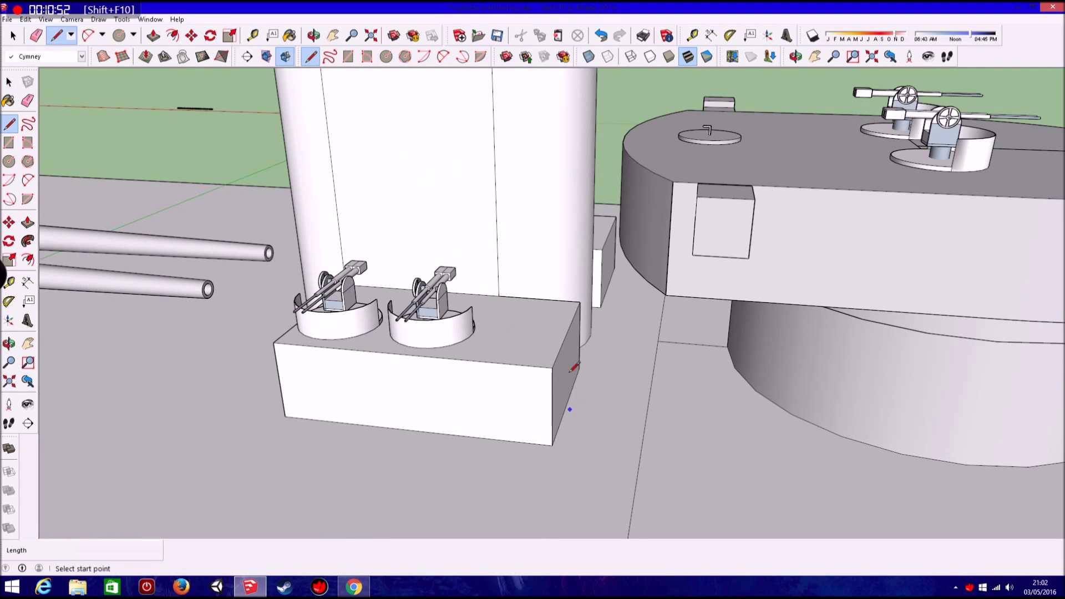
click(564, 339)
scroll(563, 337, down, 3)
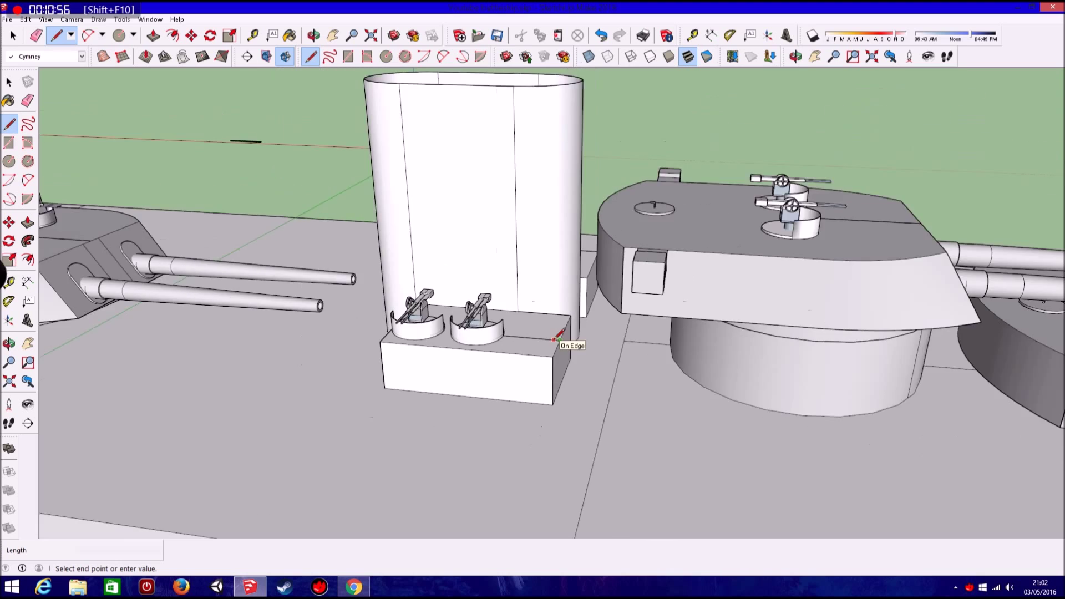
scroll(550, 330, down, 3)
click(12, 37)
- Paste another AA gun mount beside the funnel and start moving it
scroll(555, 343, up, 2)
scroll(553, 342, up, 3)
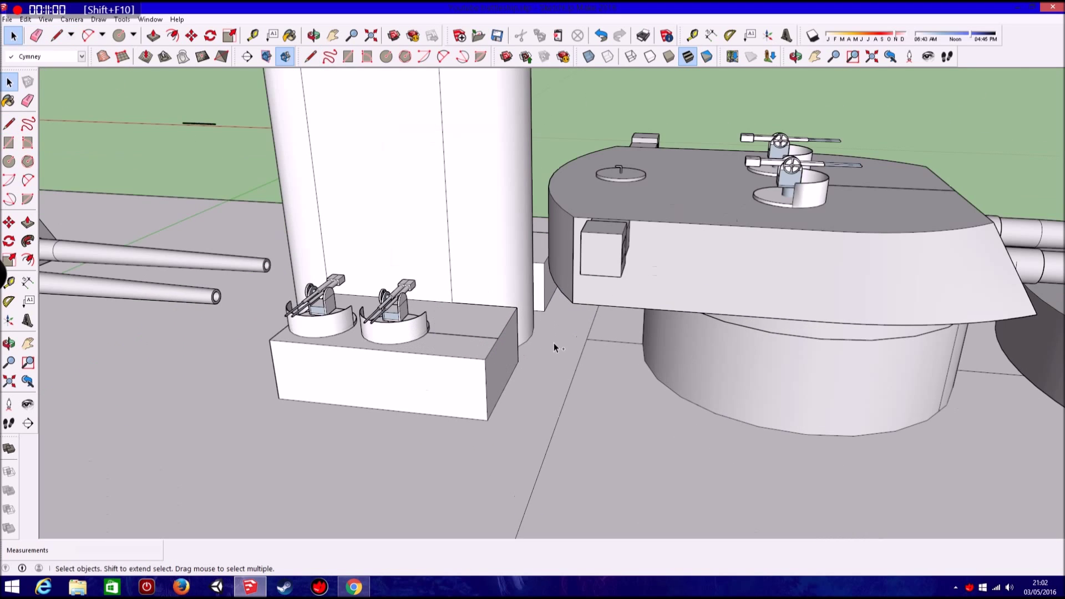
scroll(553, 343, up, 2)
key(ctrl+v)
scroll(465, 337, up, 1)
scroll(465, 337, down, 3)
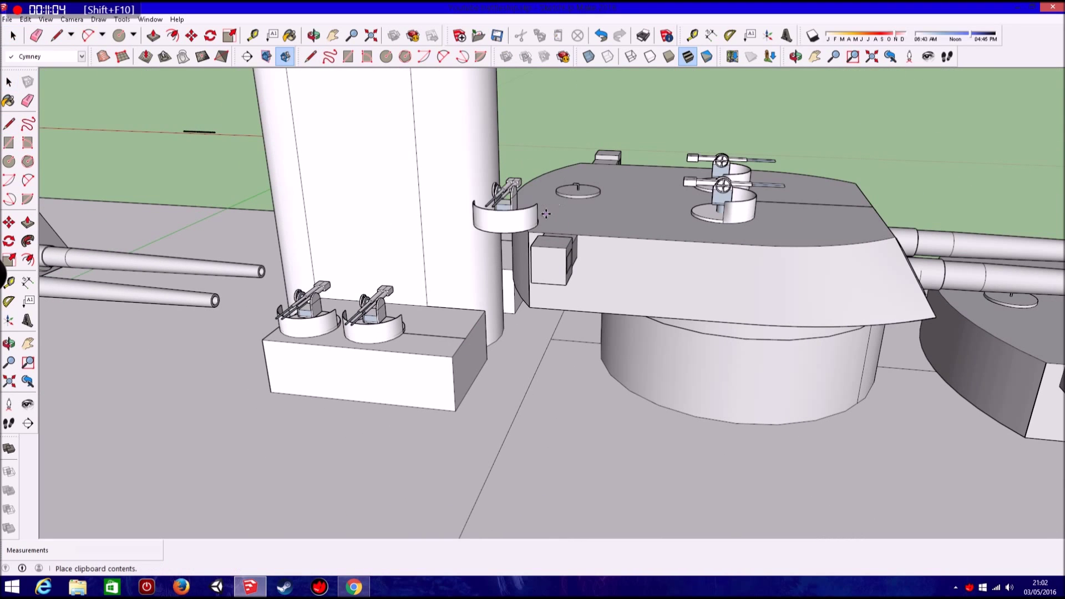
click(506, 223)
key(m)
mouse_move(447, 349)
middle_down()
mouse_move(395, 237)
mouse_move(484, 378)
middle_up()
mouse_move(550, 297)
middle_down()
mouse_move(856, 255)
mouse_move(677, 416)
middle_up()
scroll(231, 428, up, 5)
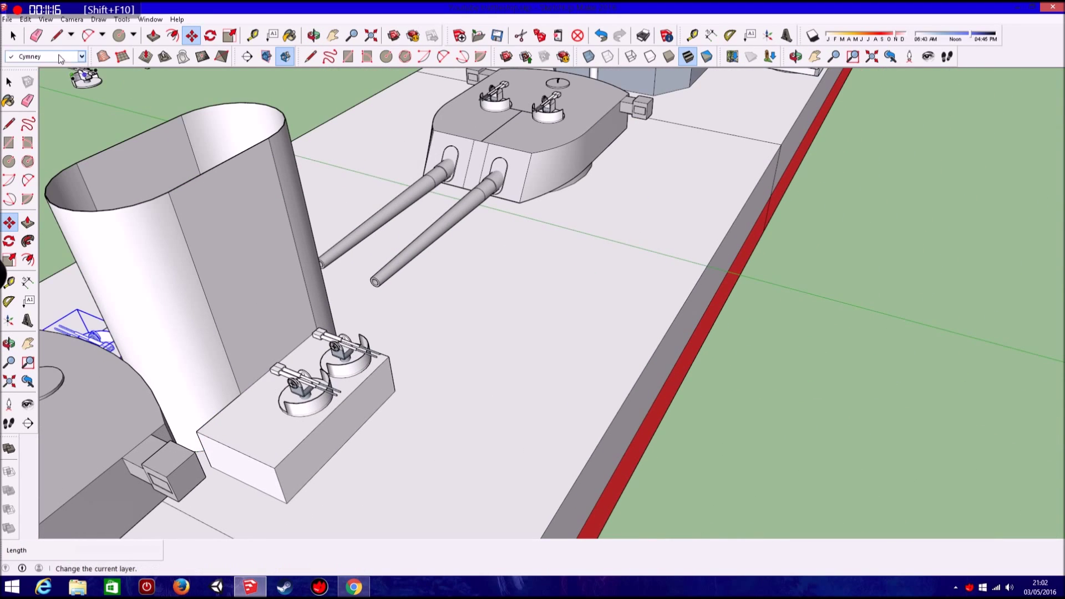
- Paste another AA gun mount copy near the block's extended end
scroll(258, 447, up, 2)
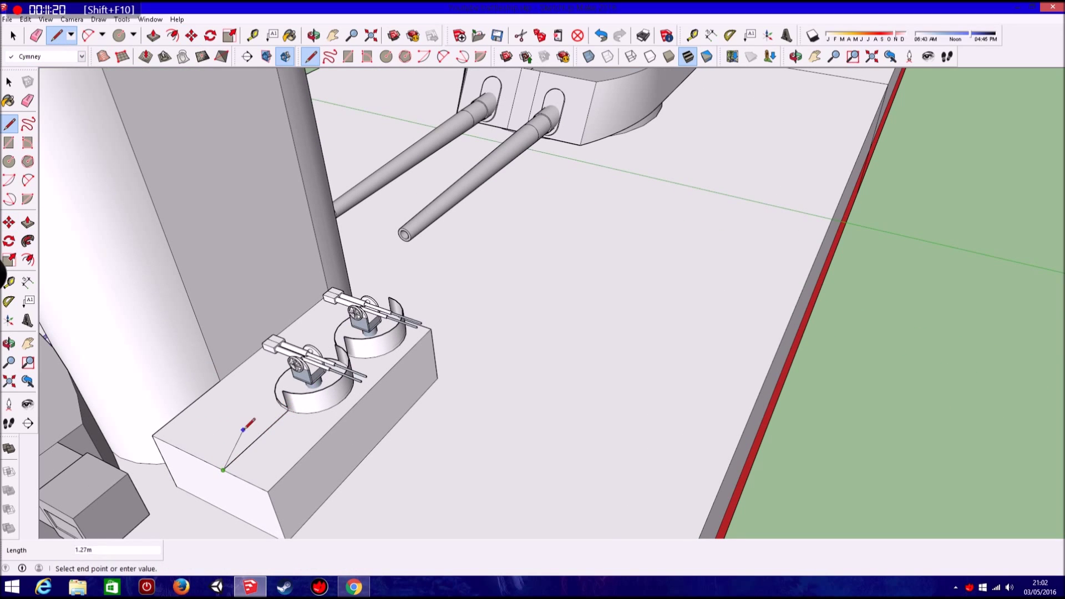
key(ctrl+v)
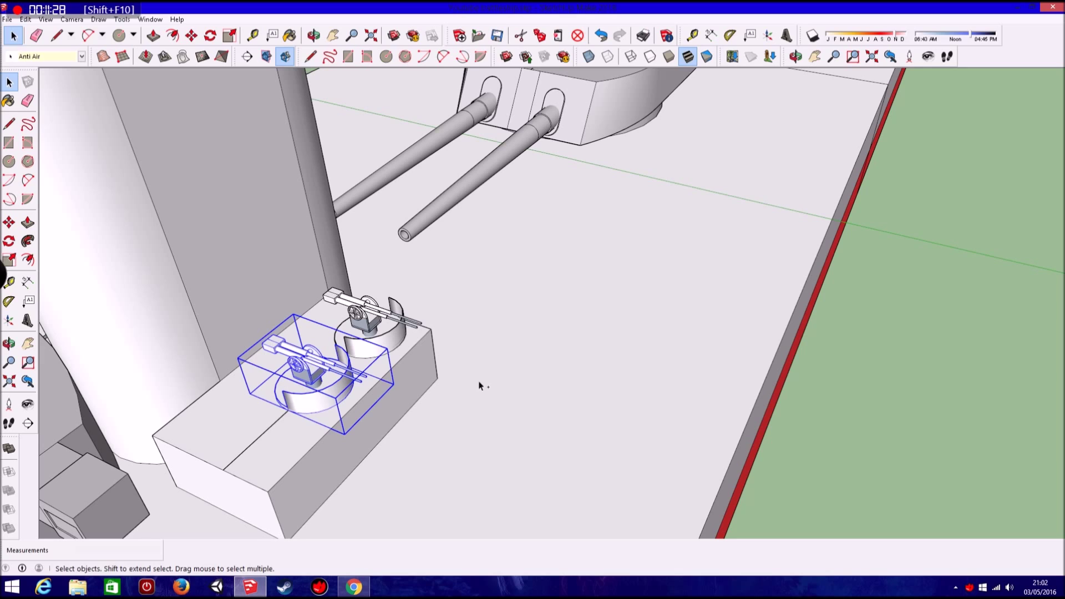
key(ctrl+v)
click(577, 378)
key(m)
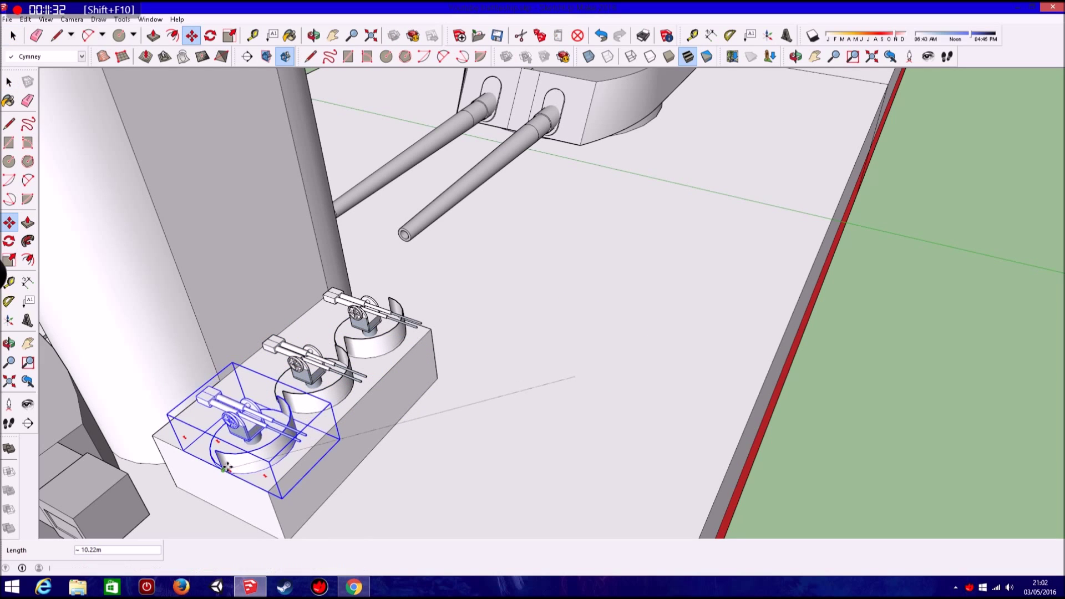
- Undo and redo the placement, then move the copy in line on the block
key(ctrl+z)
click(26, 18)
click(66, 44)
click(25, 19)
click(306, 137)
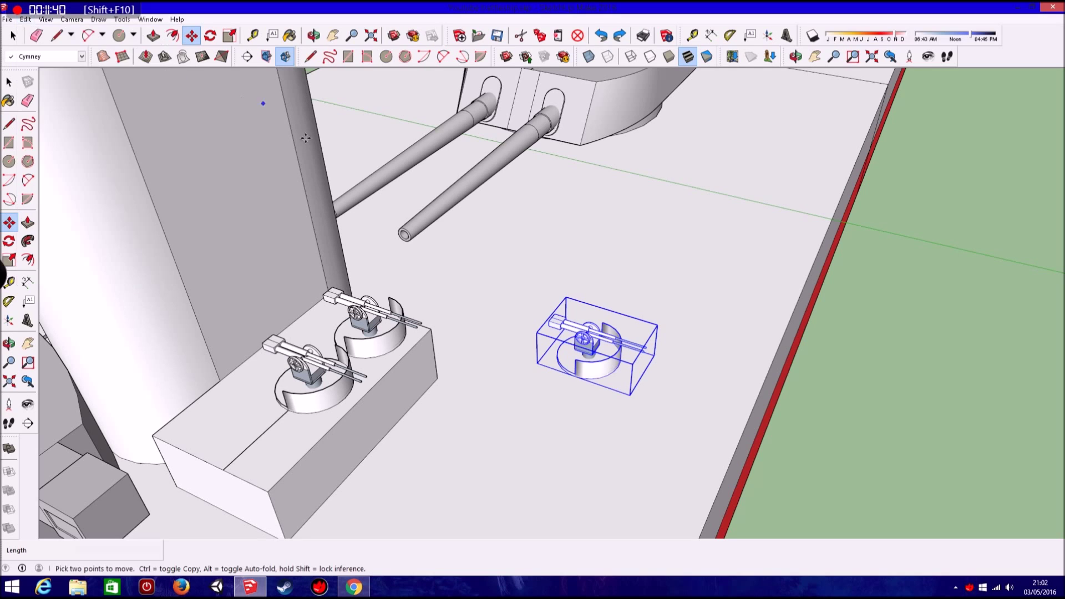
click(577, 377)
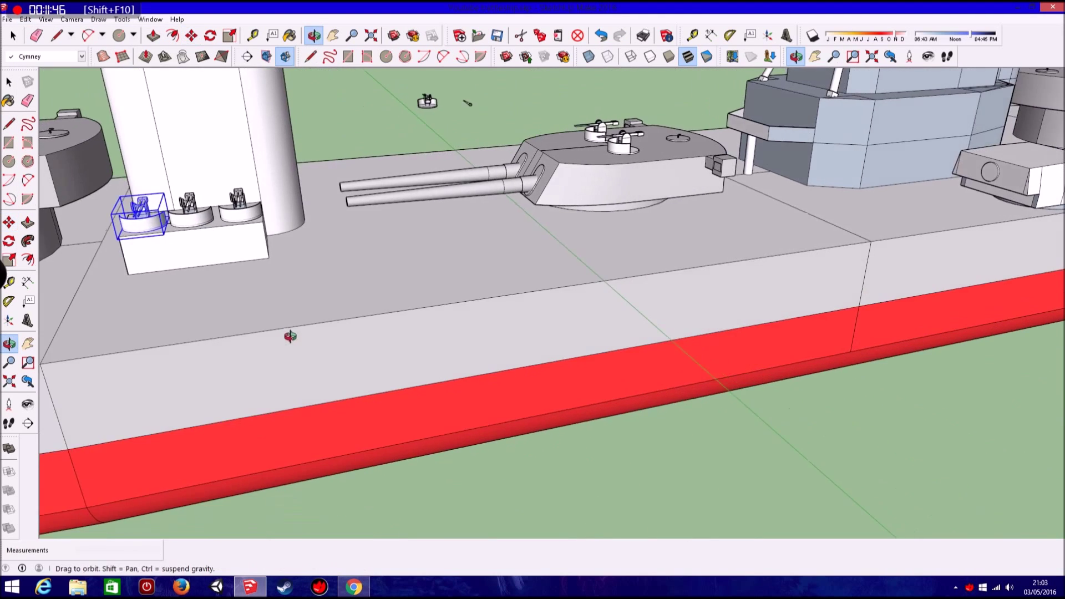
middle_drag(352, 428, 347, 324)
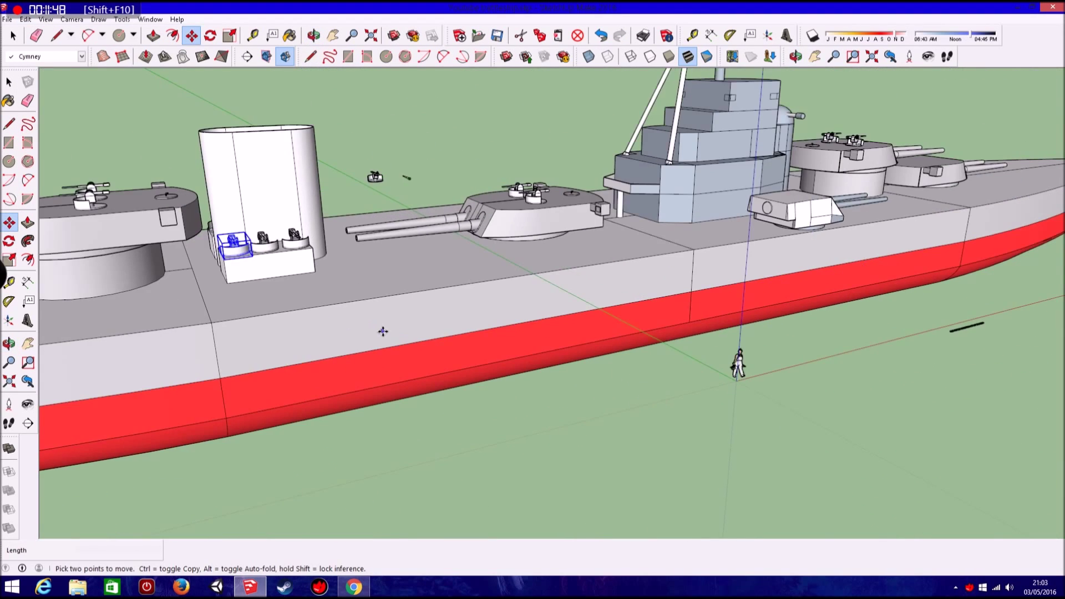
- Zoom in around the three-gun platform and start an edge at the block's corner
scroll(382, 331, down, 3)
mouse_move(422, 302)
middle_down()
mouse_move(475, 278)
mouse_move(241, 359)
middle_up()
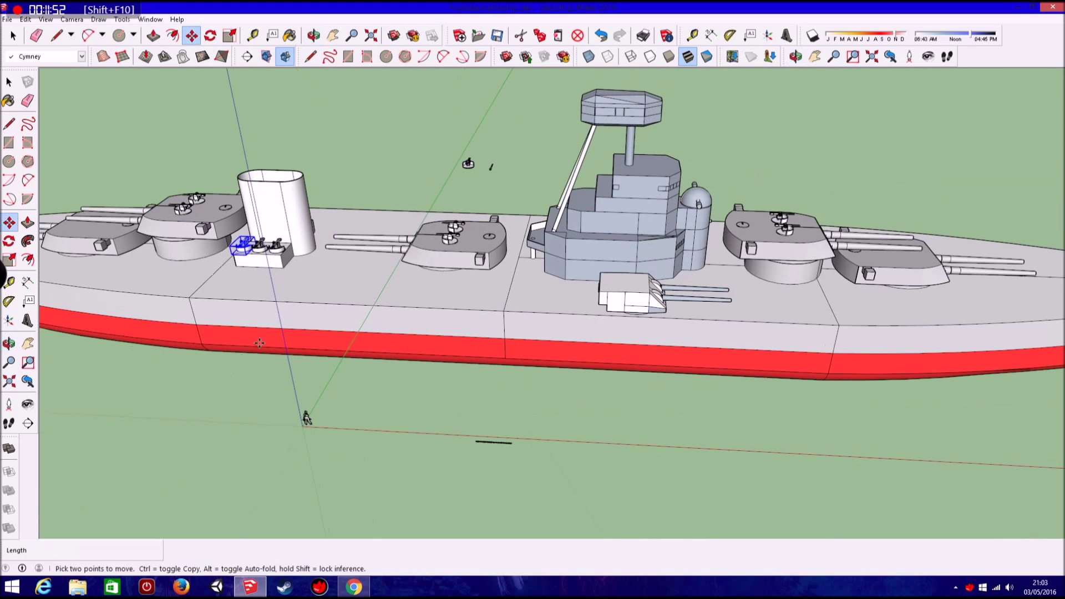
scroll(155, 194, up, 1)
scroll(156, 194, up, 3)
scroll(156, 194, up, 3)
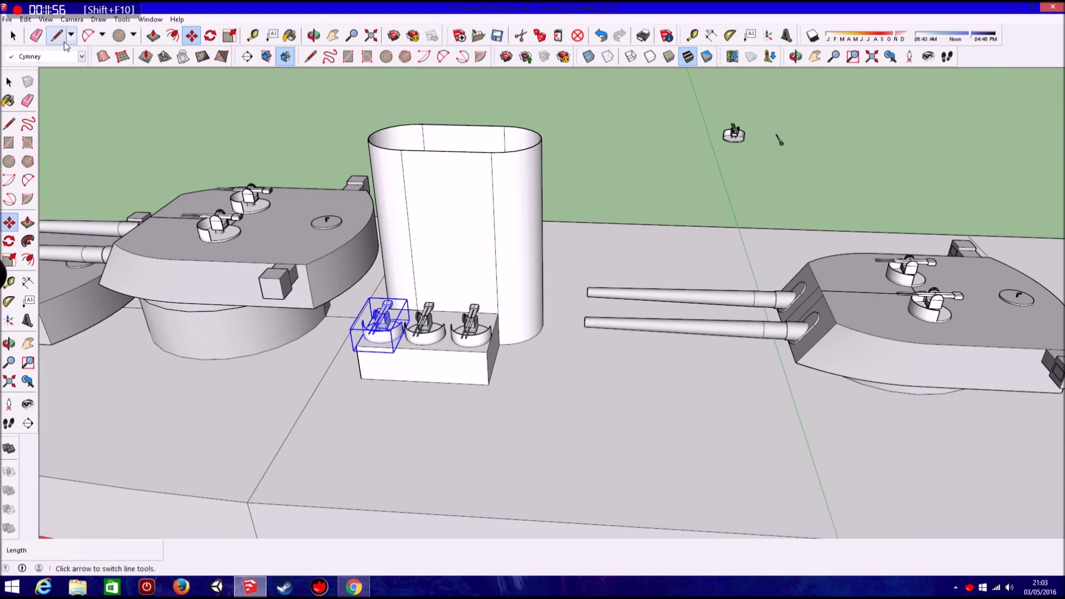
click(362, 378)
scroll(358, 399, up, 2)
scroll(355, 409, up, 2)
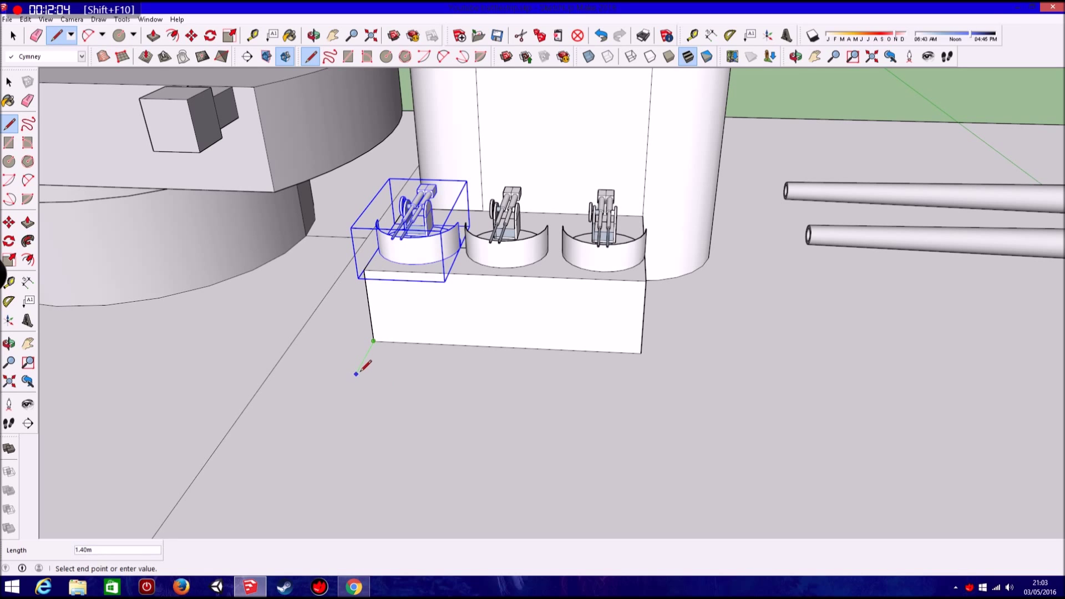
scroll(364, 358, up, 2)
scroll(367, 352, up, 2)
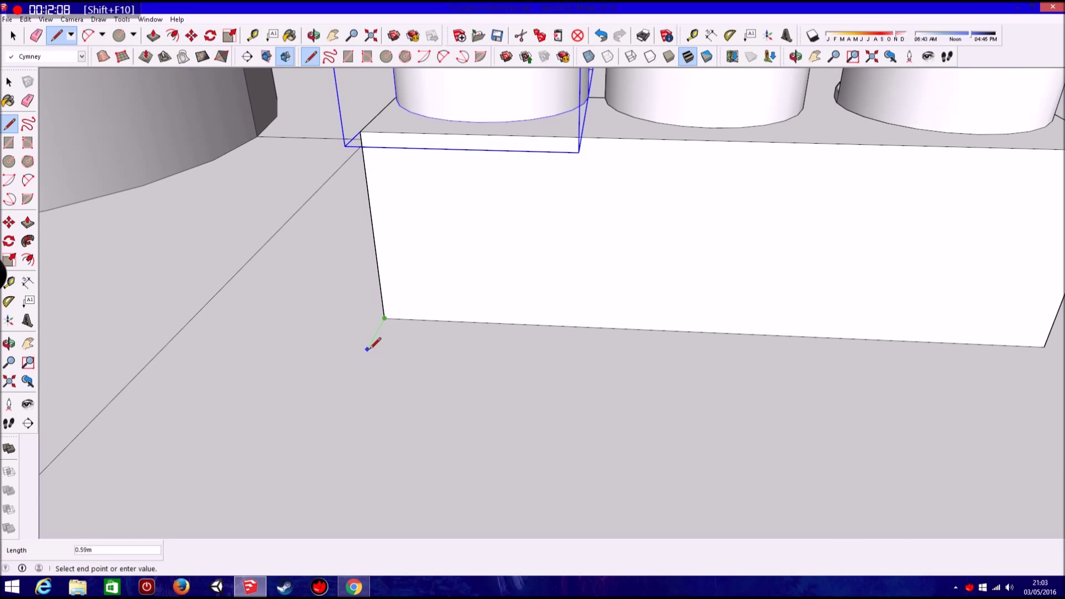
scroll(368, 348, down, 4)
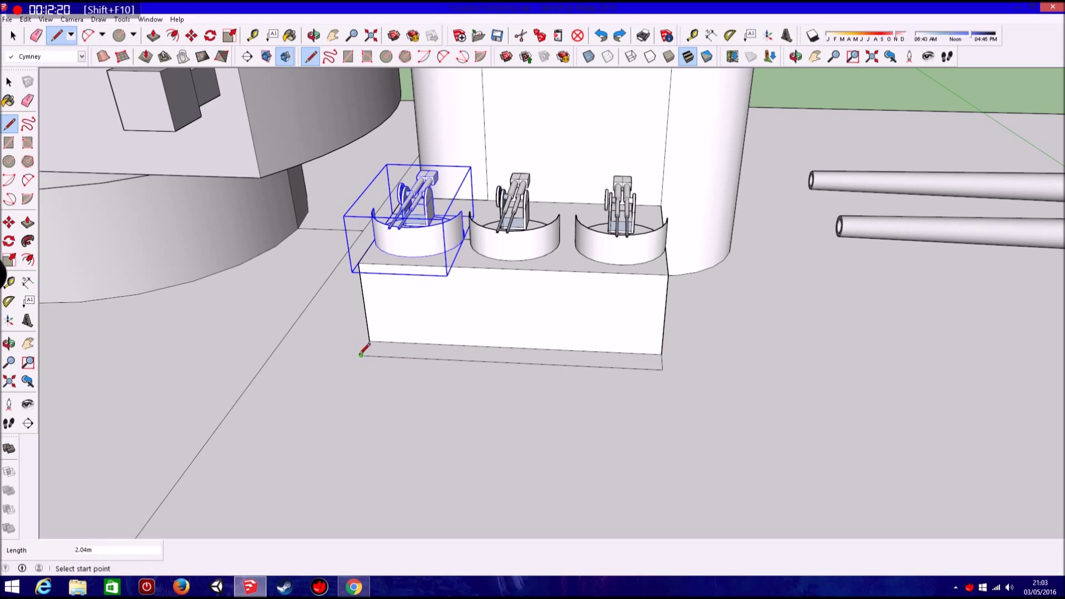
scroll(474, 360, up, 2)
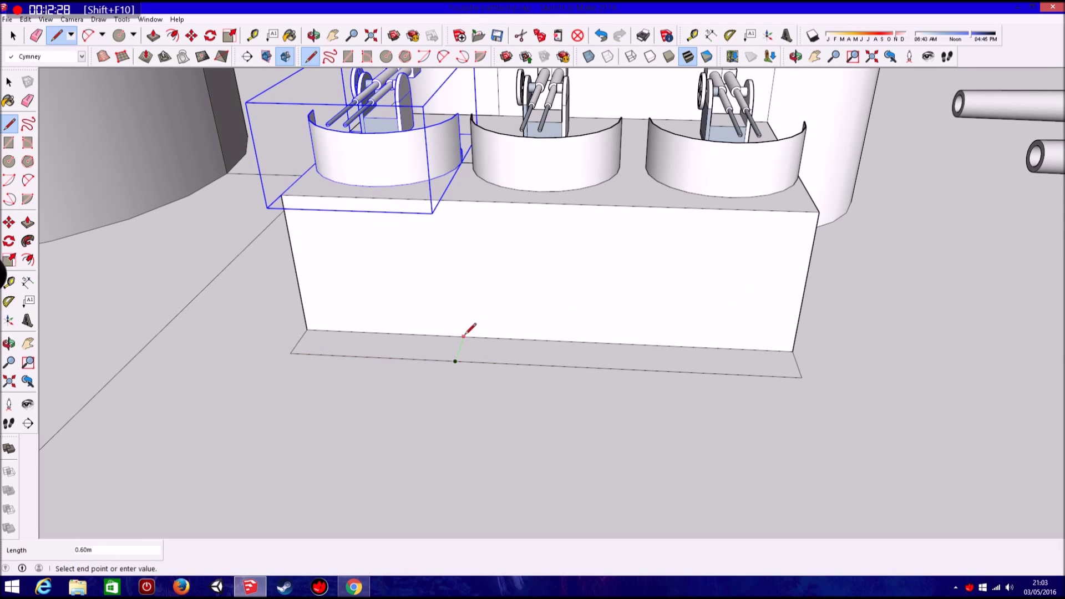
scroll(581, 332, down, 2)
scroll(487, 352, down, 2)
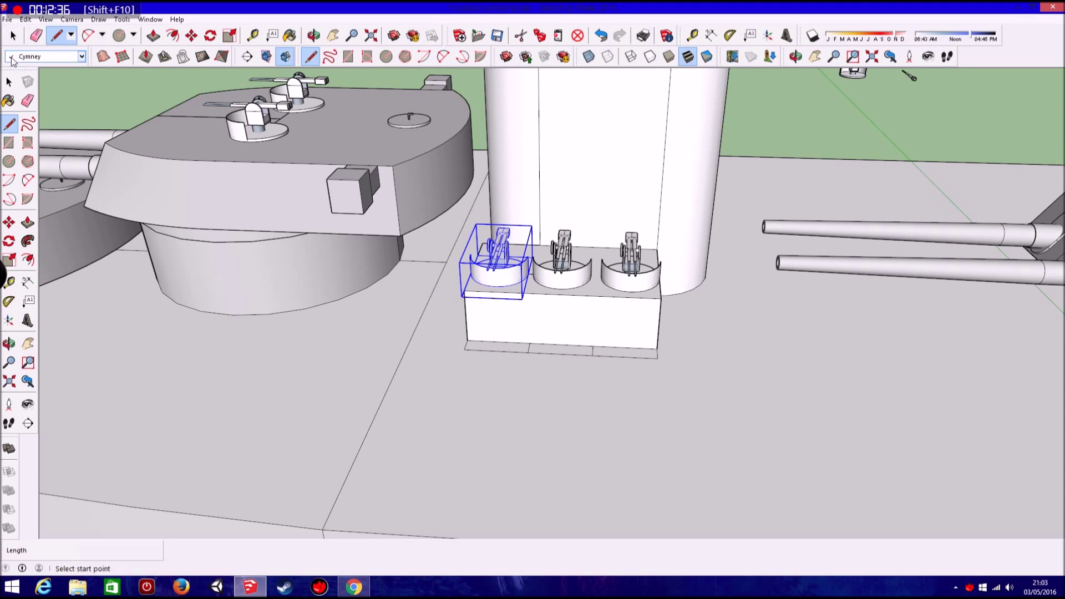
- Paste an AA gun copy below the platform and start moving it from the shield
key(ctrl+v)
click(427, 445)
scroll(428, 444, up, 2)
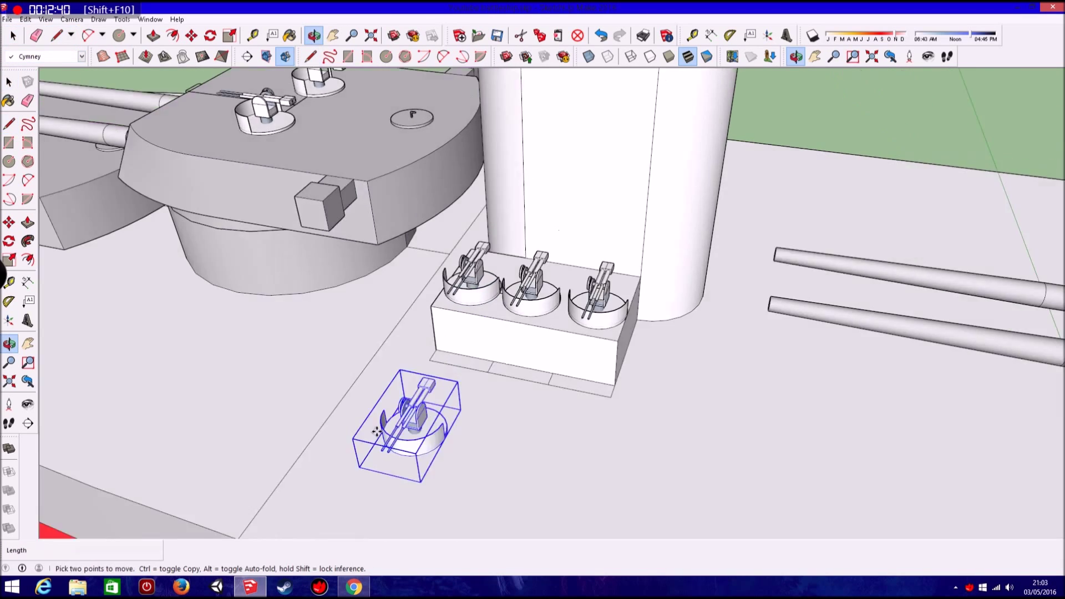
scroll(421, 438, up, 3)
scroll(397, 371, up, 2)
scroll(397, 371, down, 3)
middle_drag(266, 380, 233, 311)
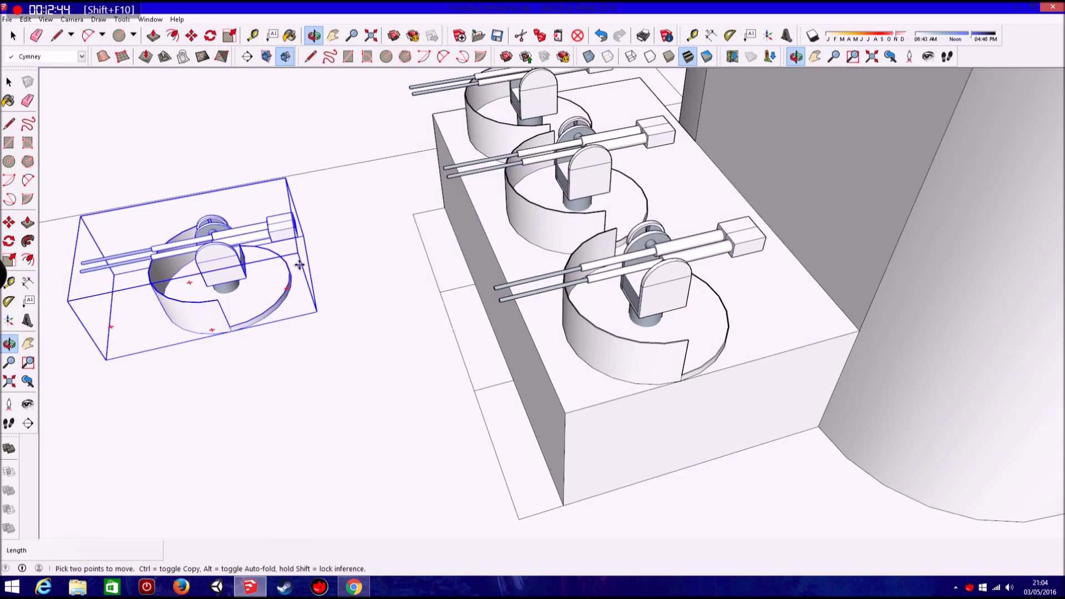
scroll(288, 280, up, 4)
scroll(286, 294, up, 2)
click(283, 294)
scroll(294, 288, down, 4)
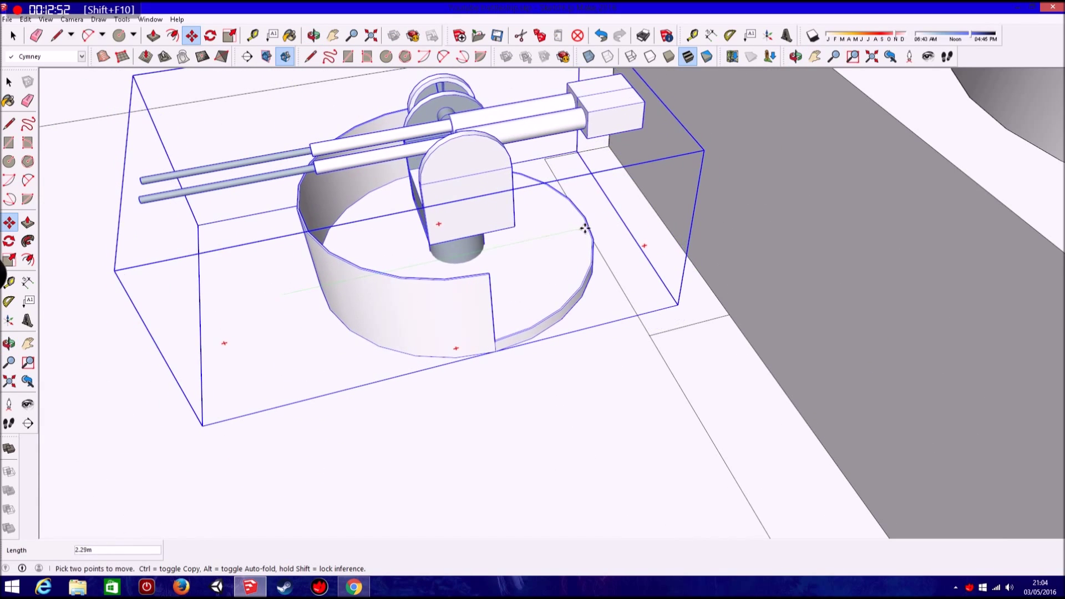
- Switch the face style to X-ray to see through the model
middle_drag(588, 230, 602, 238)
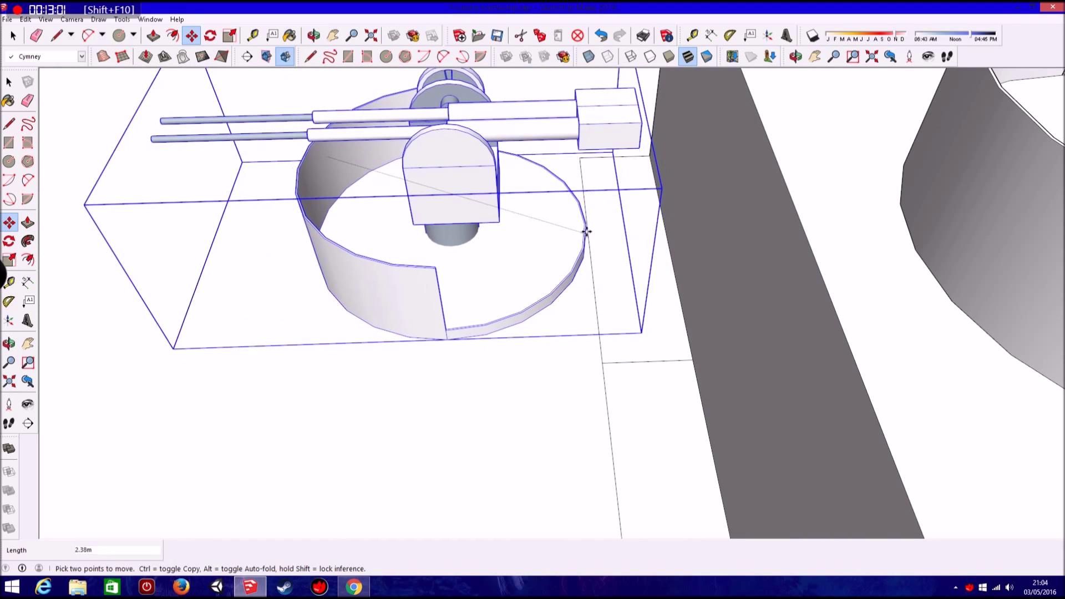
click(45, 19)
mouse_move(101, 167)
click(160, 166)
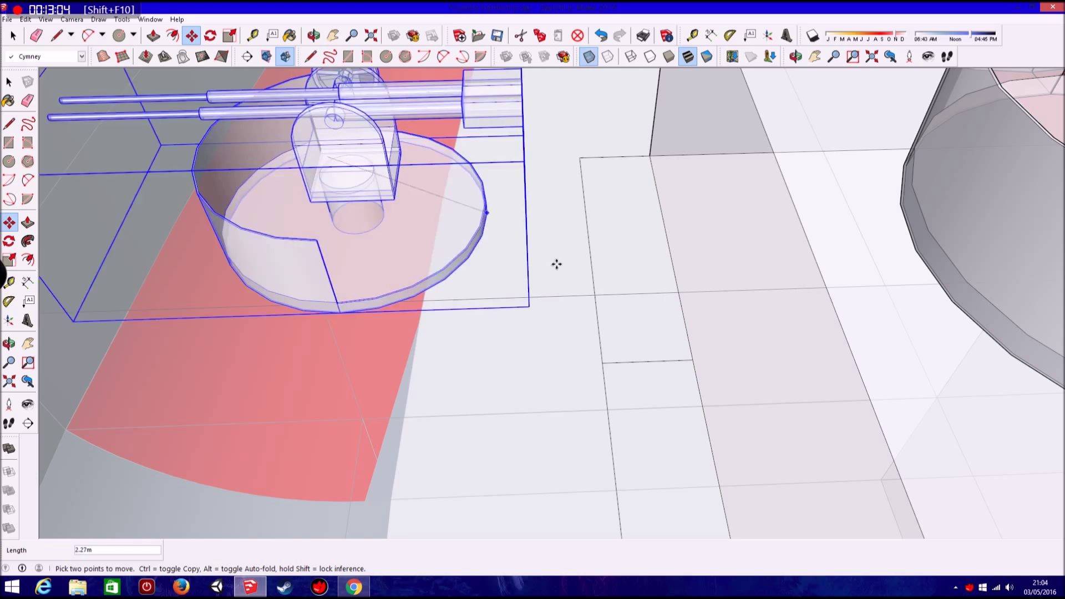
middle_drag(531, 250, 561, 244)
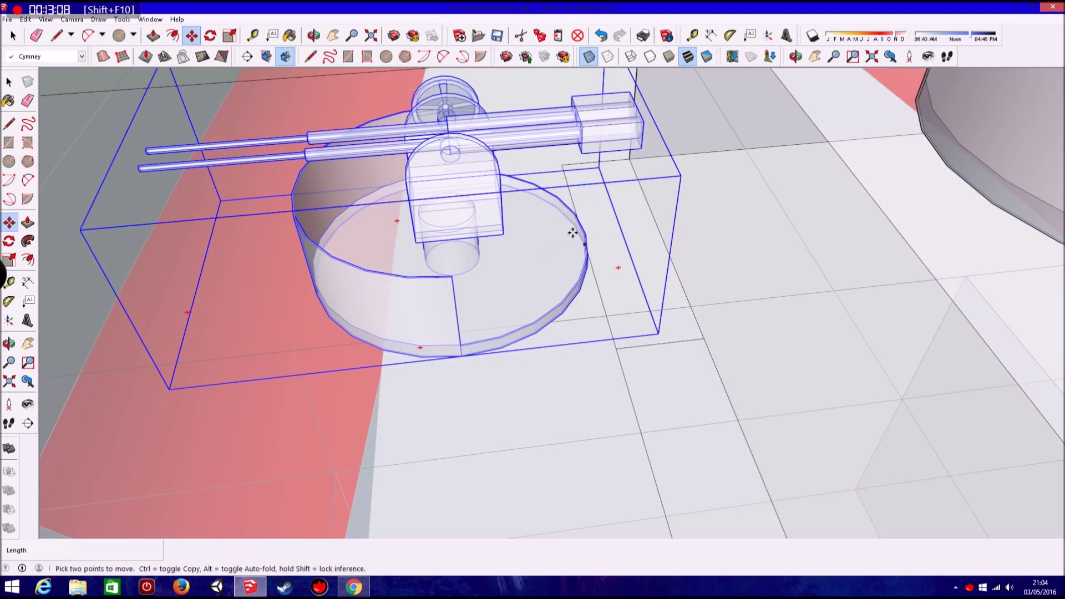
scroll(572, 237, down, 3)
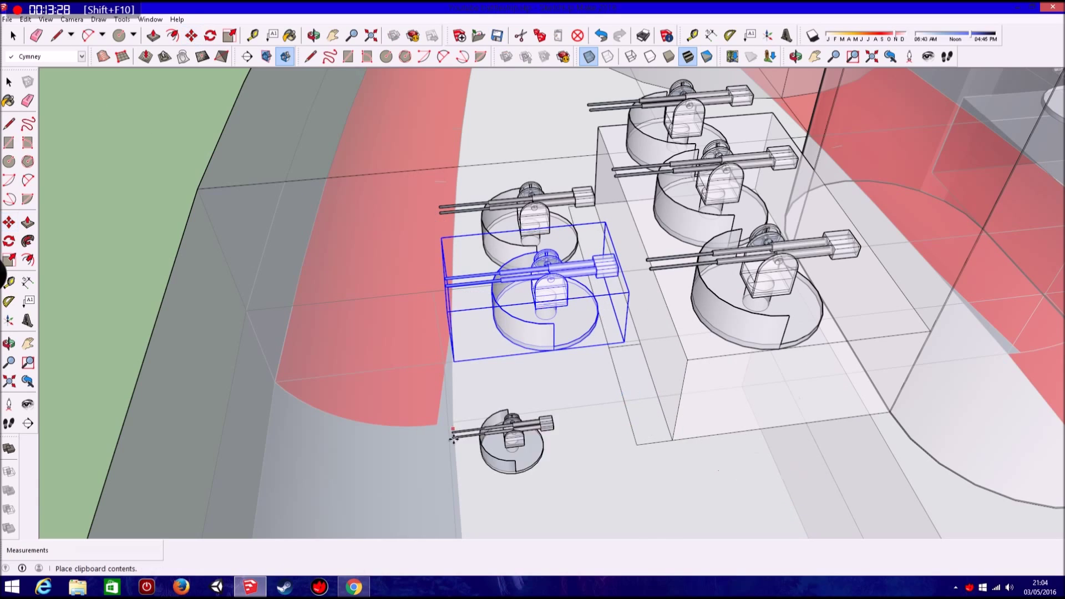
- Move the gun copy in line beside the others, forming a second row of three
click(487, 456)
mouse_move(487, 457)
middle_down()
mouse_move(524, 448)
mouse_move(534, 470)
middle_up()
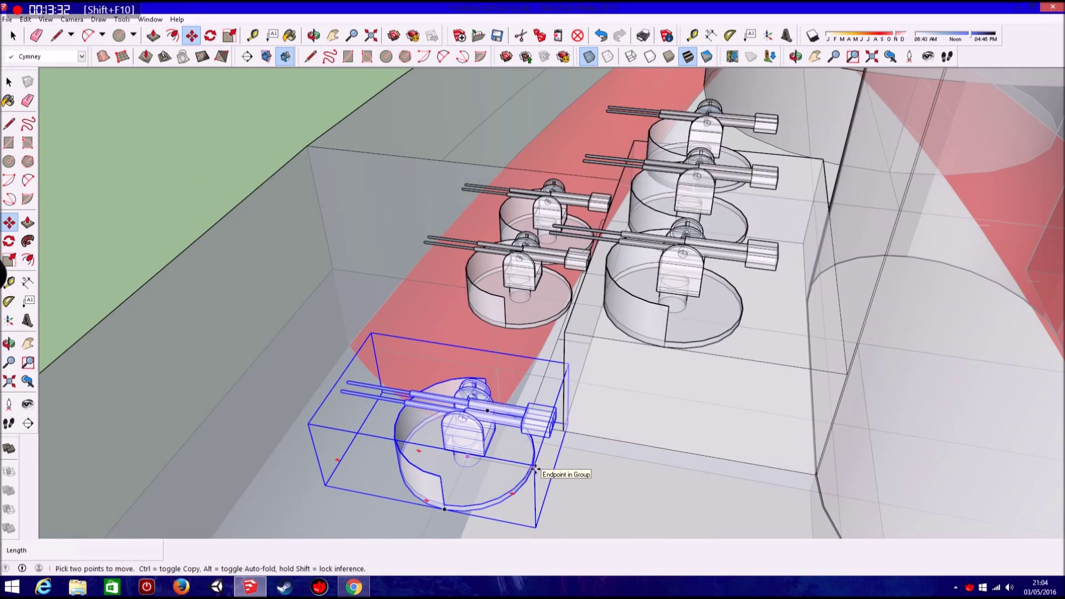
scroll(534, 469, up, 5)
click(529, 464)
click(654, 436)
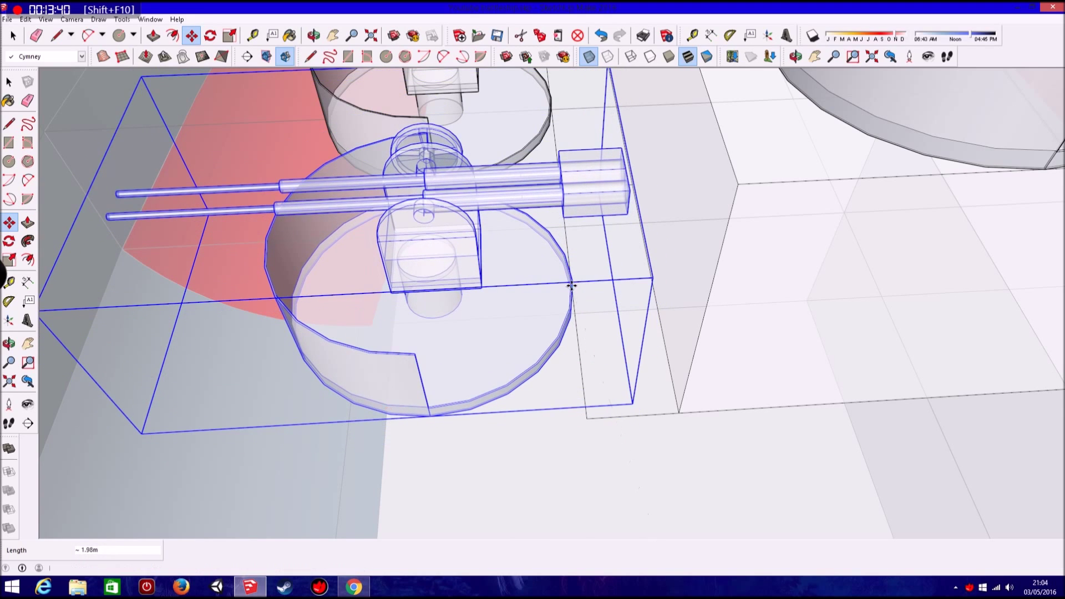
scroll(572, 322, down, 3)
scroll(549, 316, down, 5)
click(549, 316)
click(12, 36)
- Turn off the X-ray face style and look down on the gun rows
click(46, 18)
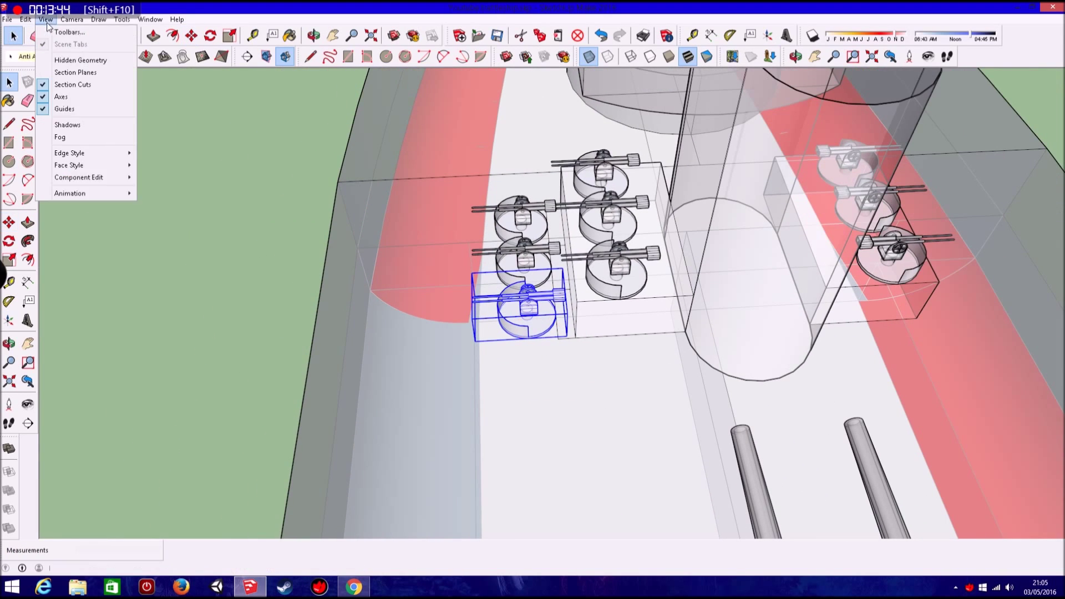
click(193, 164)
click(217, 242)
mouse_move(217, 242)
middle_down()
mouse_move(430, 272)
mouse_move(654, 388)
middle_up()
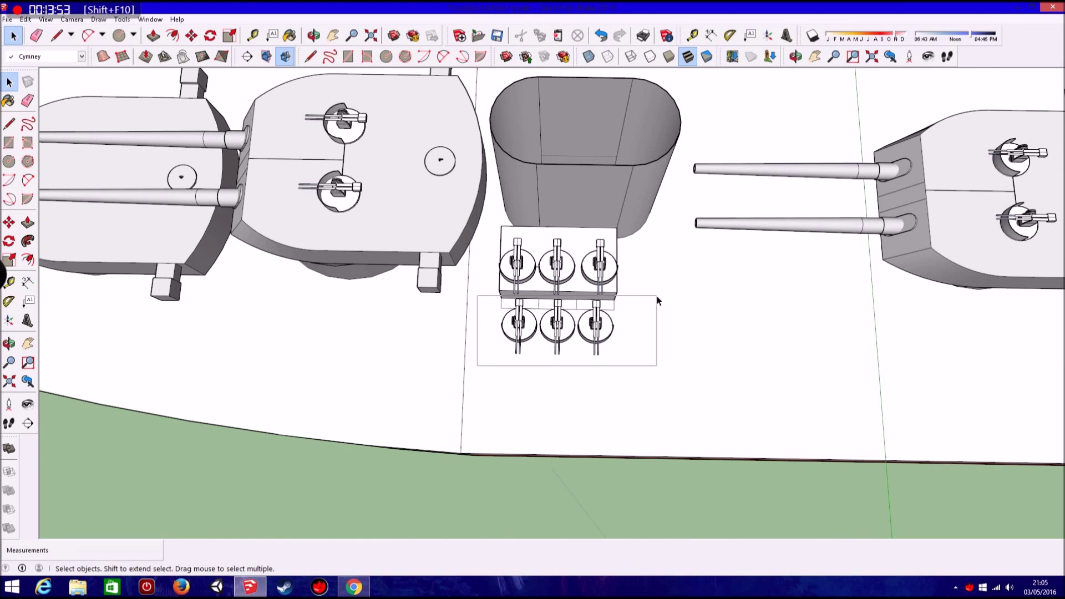
- Select the new three-gun row and paste a copy on the ground
drag(656, 297, 657, 300)
middle_drag(657, 300, 330, 248)
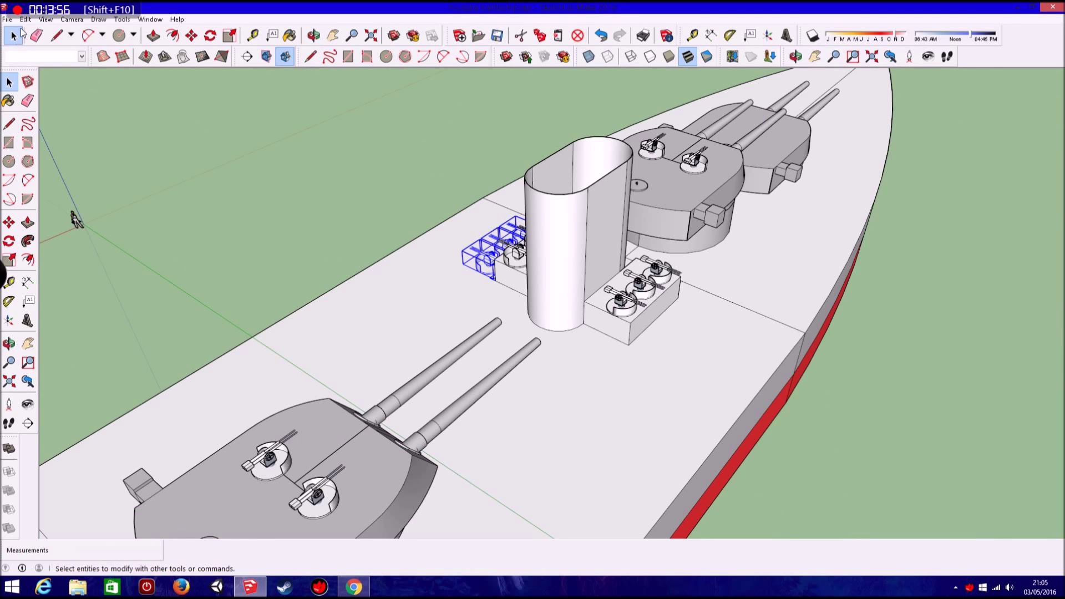
scroll(273, 240, down, 2)
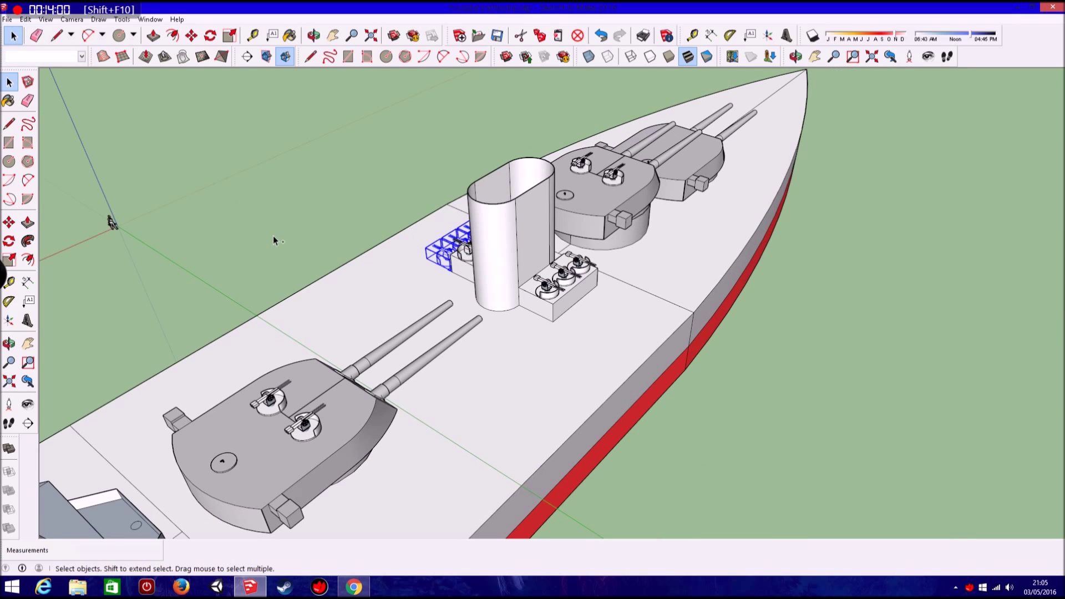
key(ctrl+v)
click(857, 452)
- Flip the pasted gun row and set it on the deck past the funnel
click(25, 19)
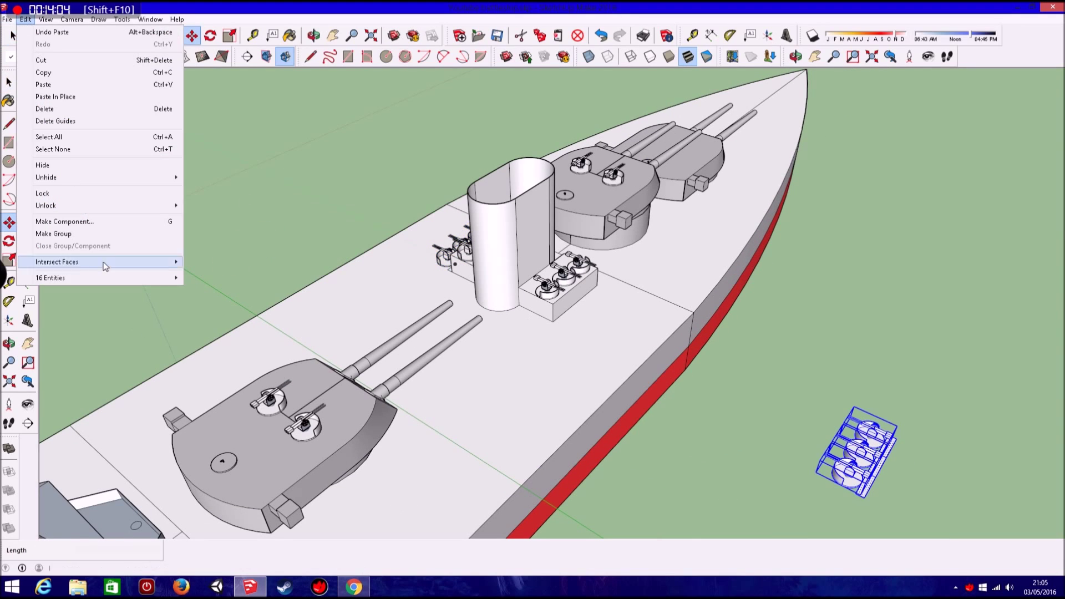
mouse_move(214, 375)
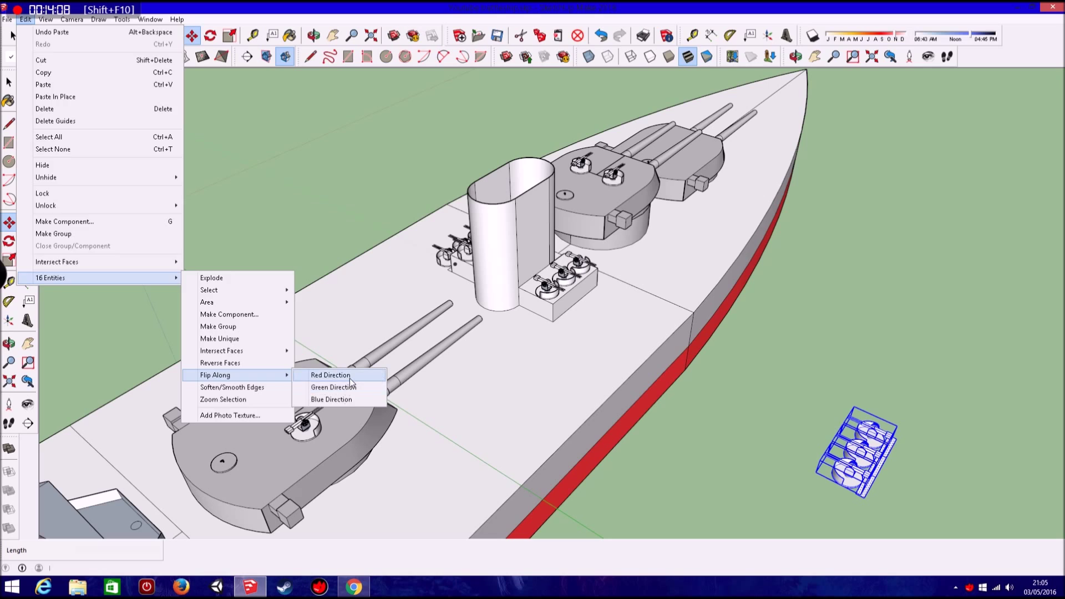
click(348, 386)
click(26, 19)
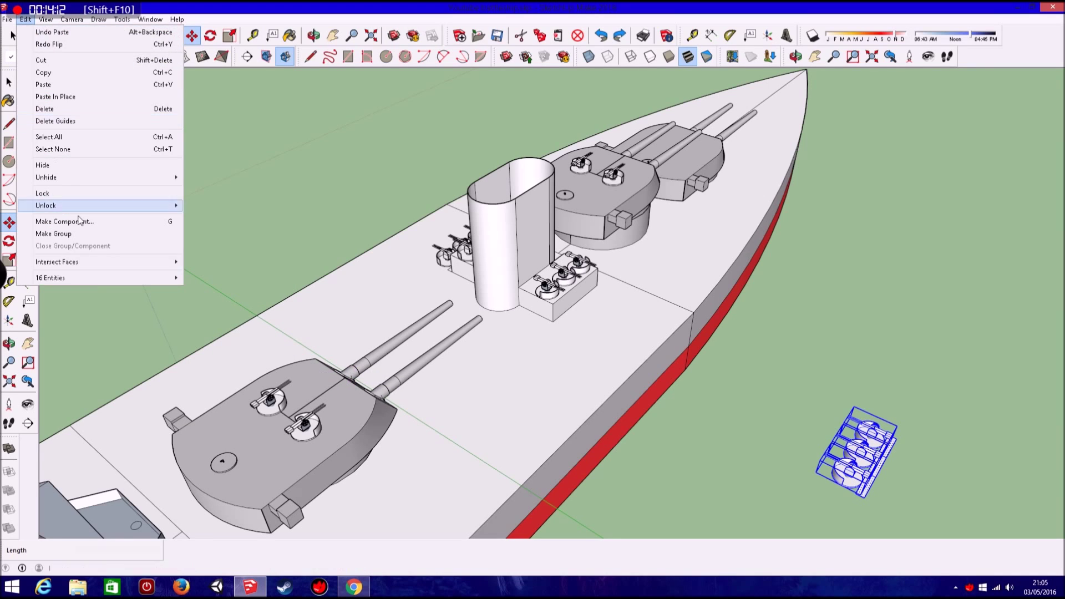
click(332, 387)
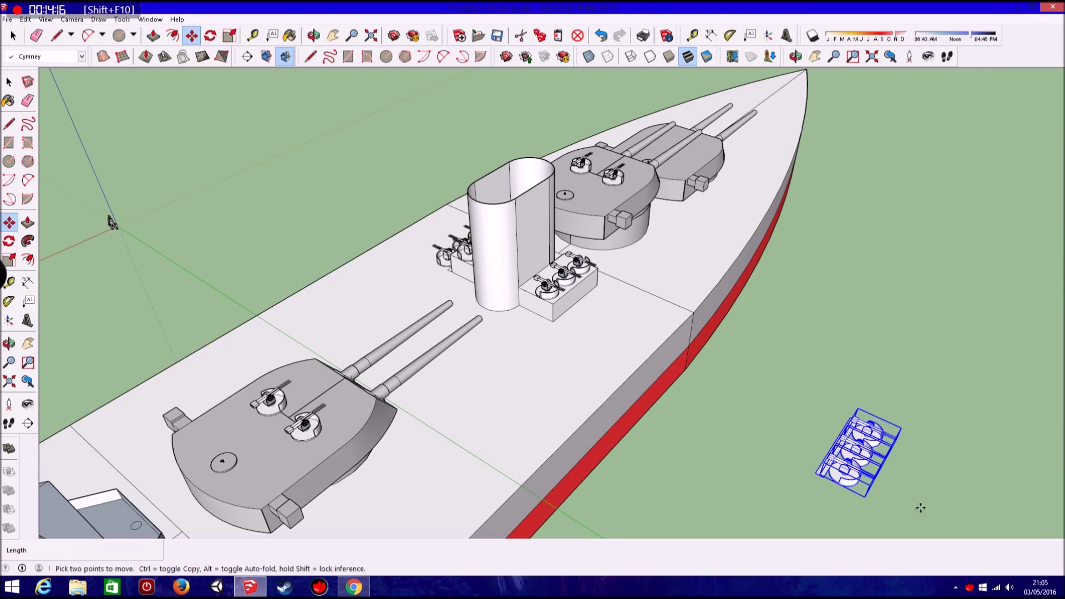
click(555, 319)
middle_drag(555, 319, 664, 246)
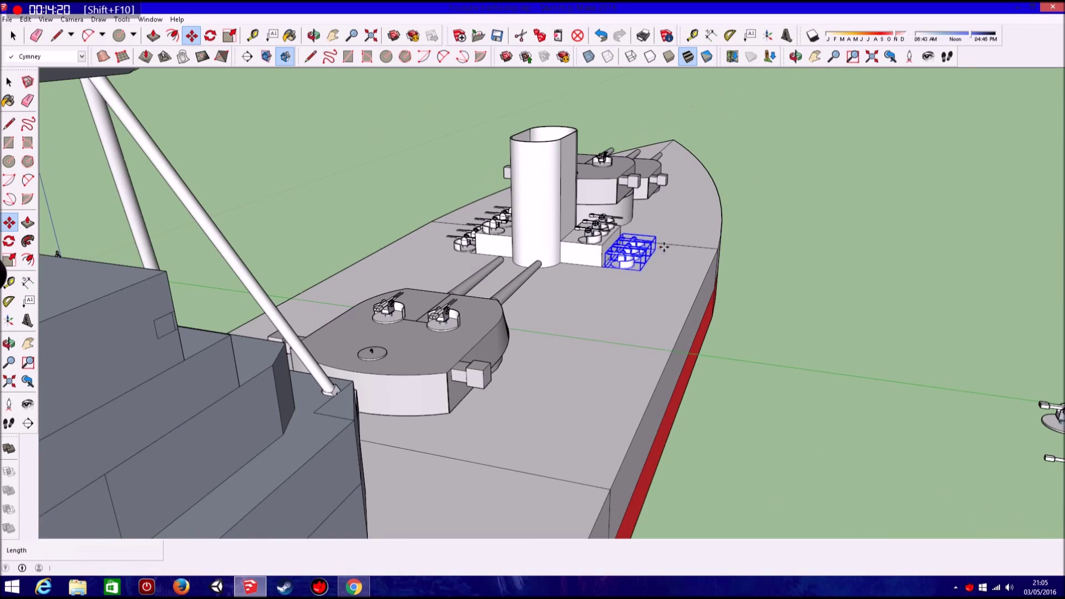
- Clear the selection and orbit to view the whole ship from above
key(space)
click(311, 191)
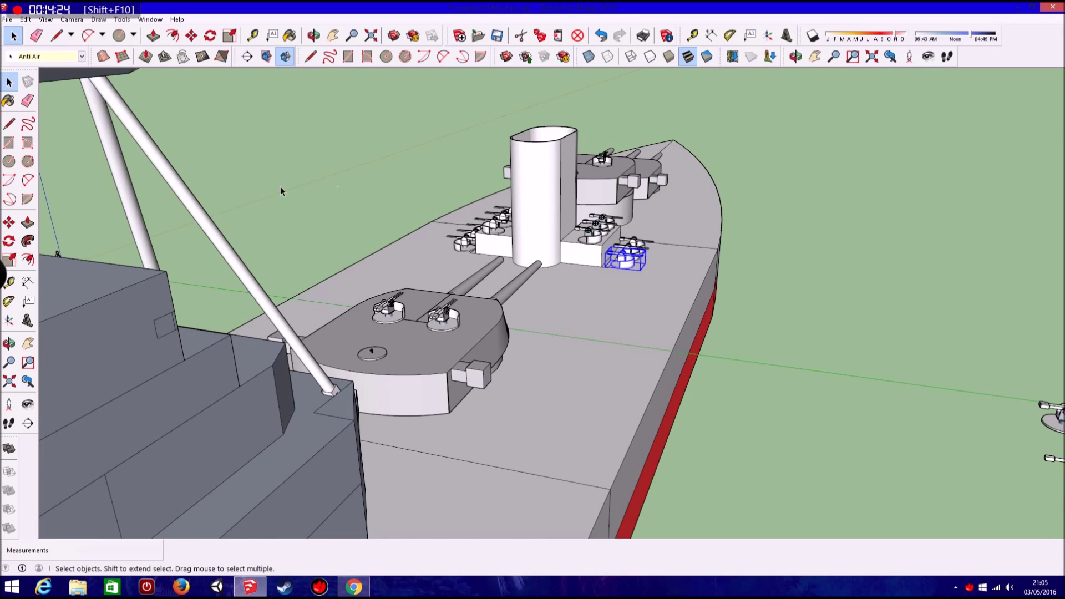
scroll(547, 357, down, 5)
mouse_move(547, 356)
middle_down()
mouse_move(485, 368)
mouse_move(508, 358)
middle_up()
scroll(485, 368, down, 2)
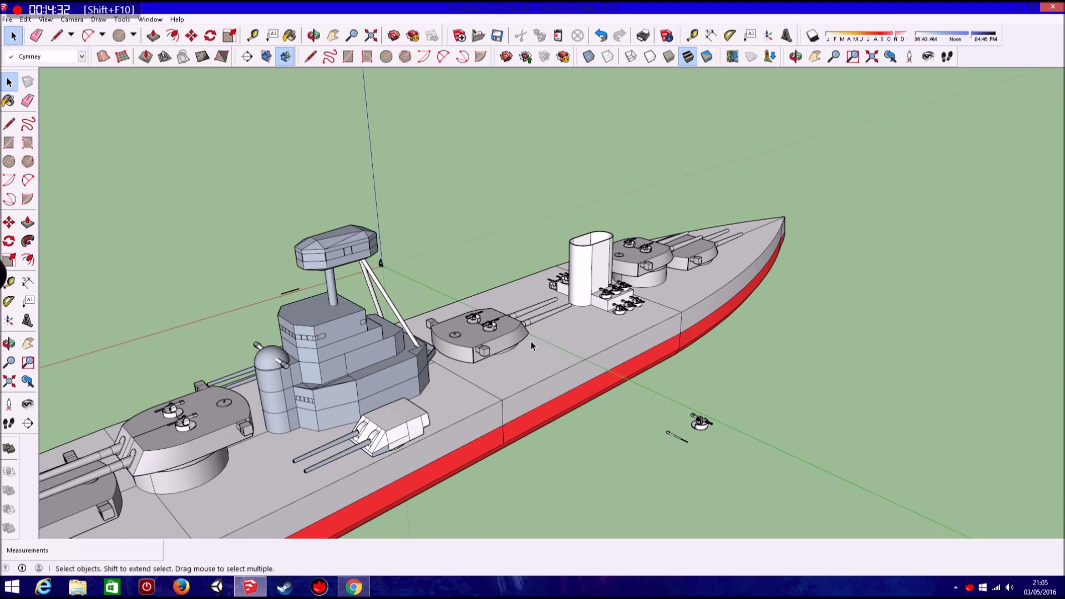
- Paste an AA gun beside the hull and orbit to check its position
scroll(531, 341, up, 2)
scroll(477, 415, up, 2)
scroll(490, 408, up, 2)
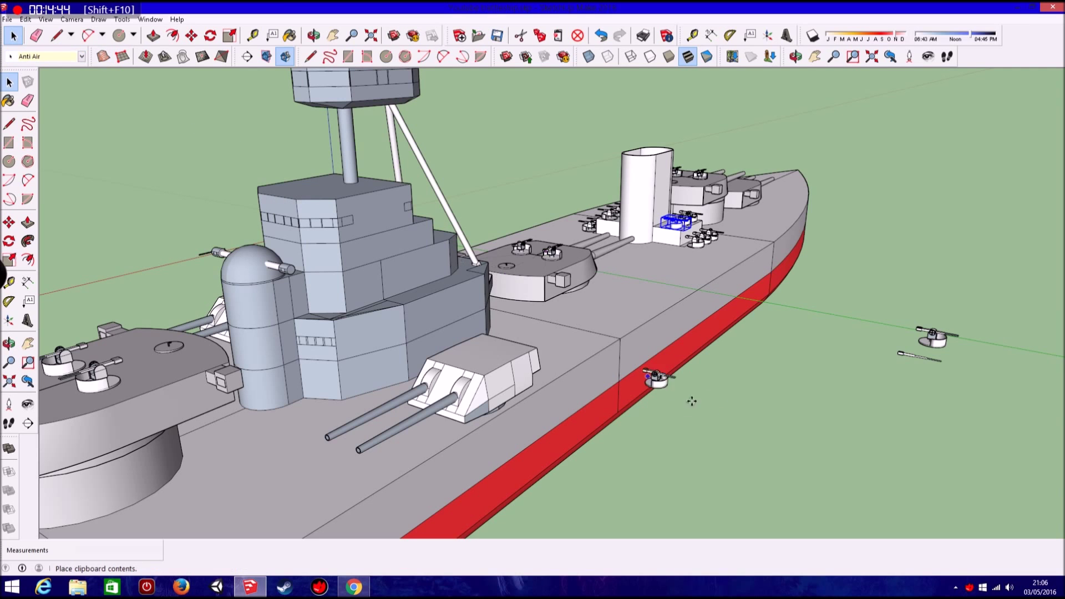
click(708, 465)
middle_drag(709, 464, 443, 231)
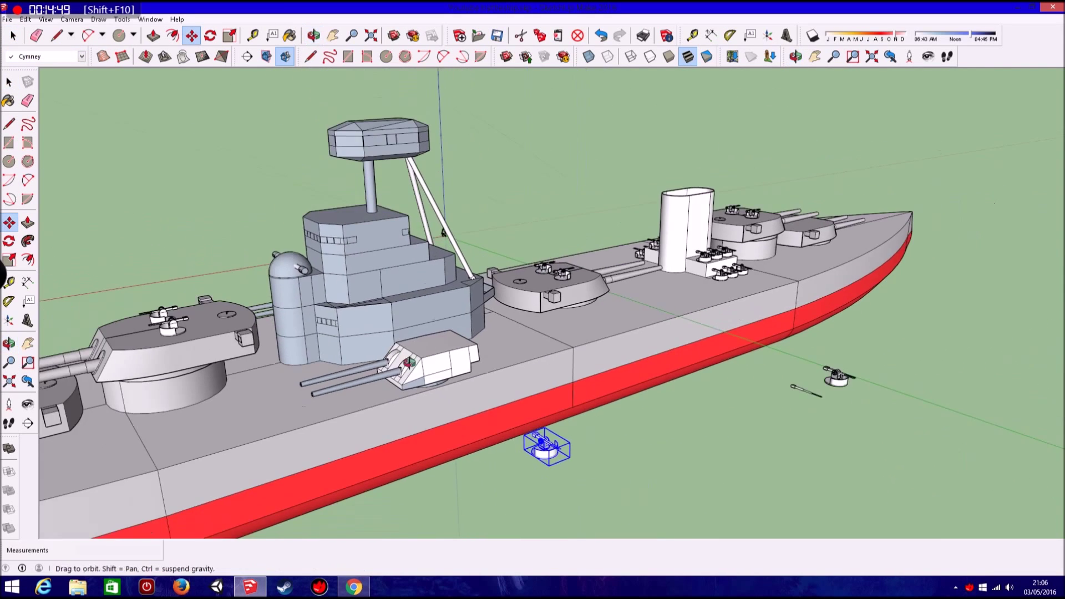
middle_drag(409, 364, 549, 366)
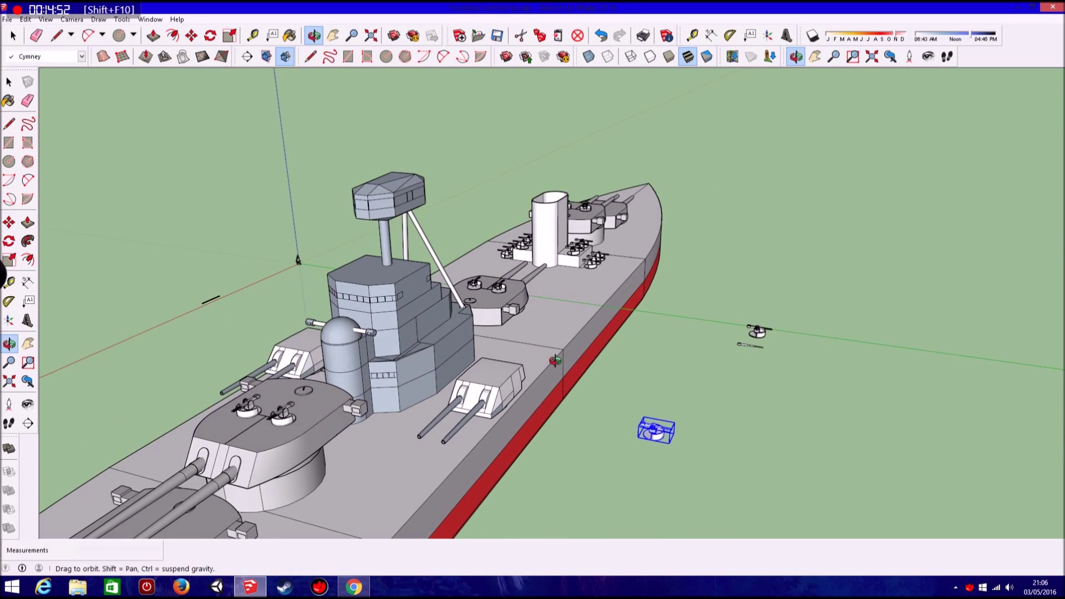
middle_drag(549, 366, 149, 223)
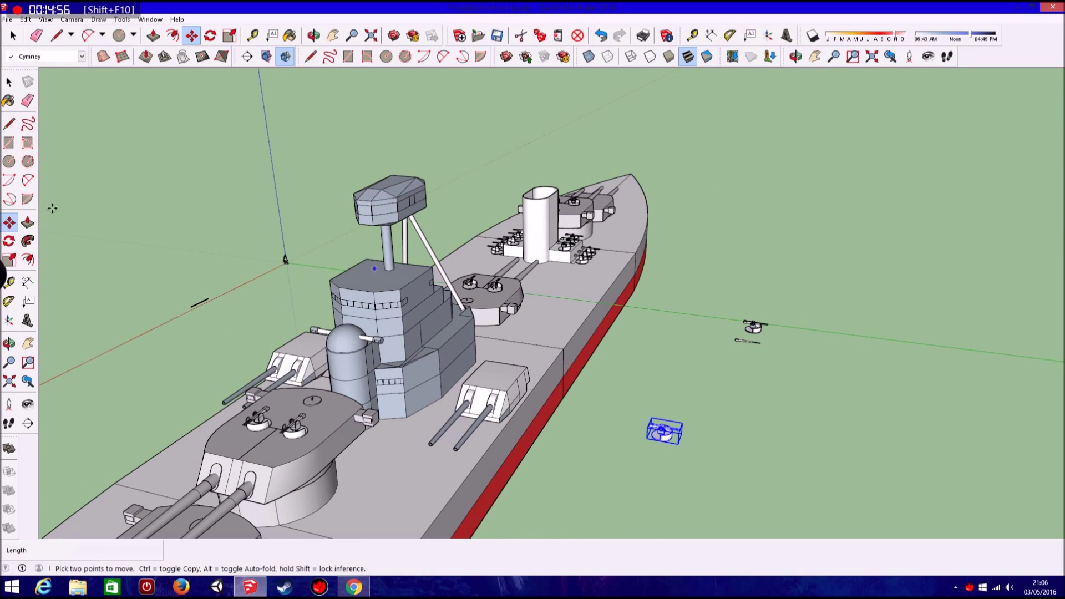
- Rotate the gun copy and start moving it toward the deck
click(10, 241)
scroll(668, 444, up, 3)
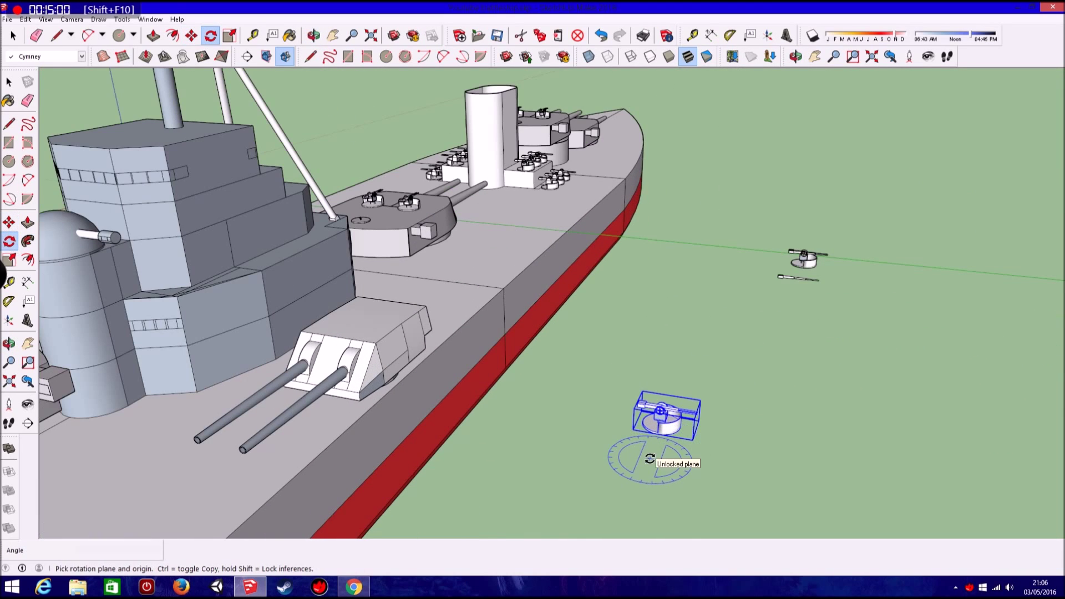
middle_drag(660, 454, 583, 387)
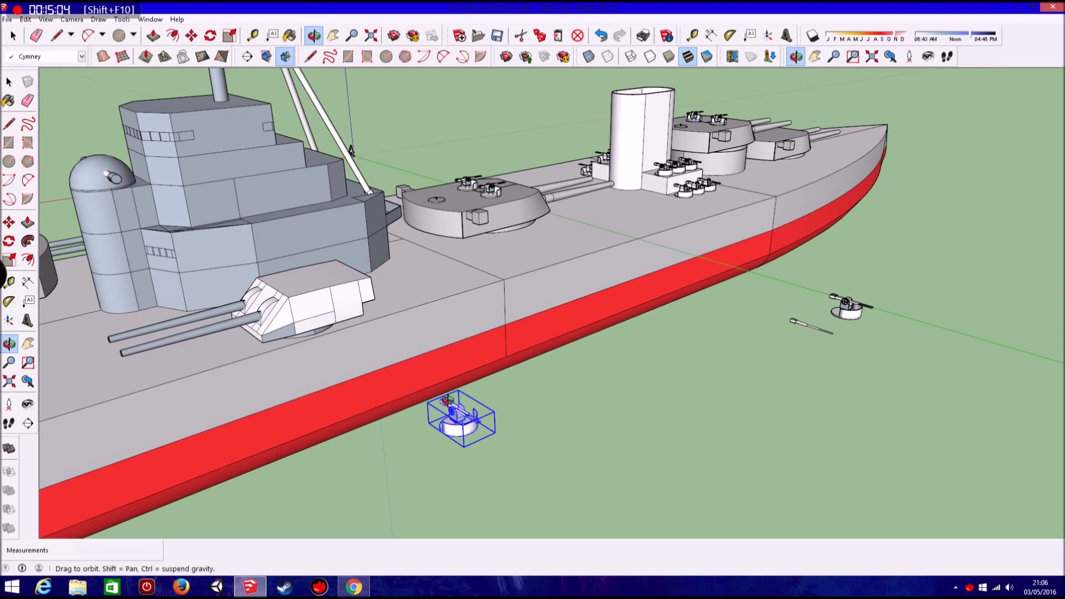
click(9, 241)
click(9, 223)
click(447, 433)
scroll(447, 433, up, 3)
- Place the AA gun copy on the deck beside the other gun
key(l)
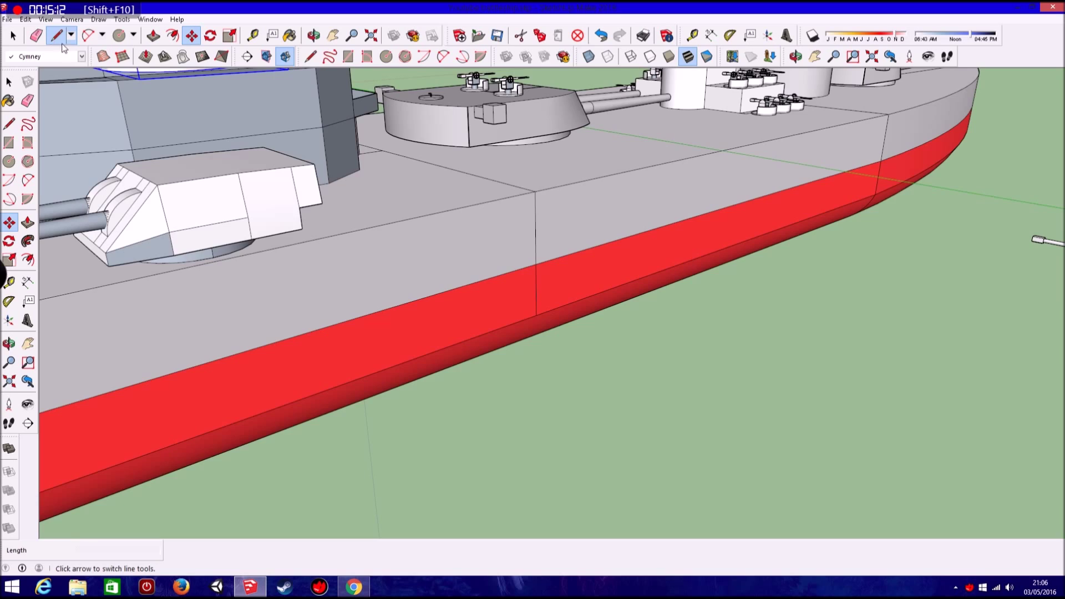
scroll(541, 197, up, 2)
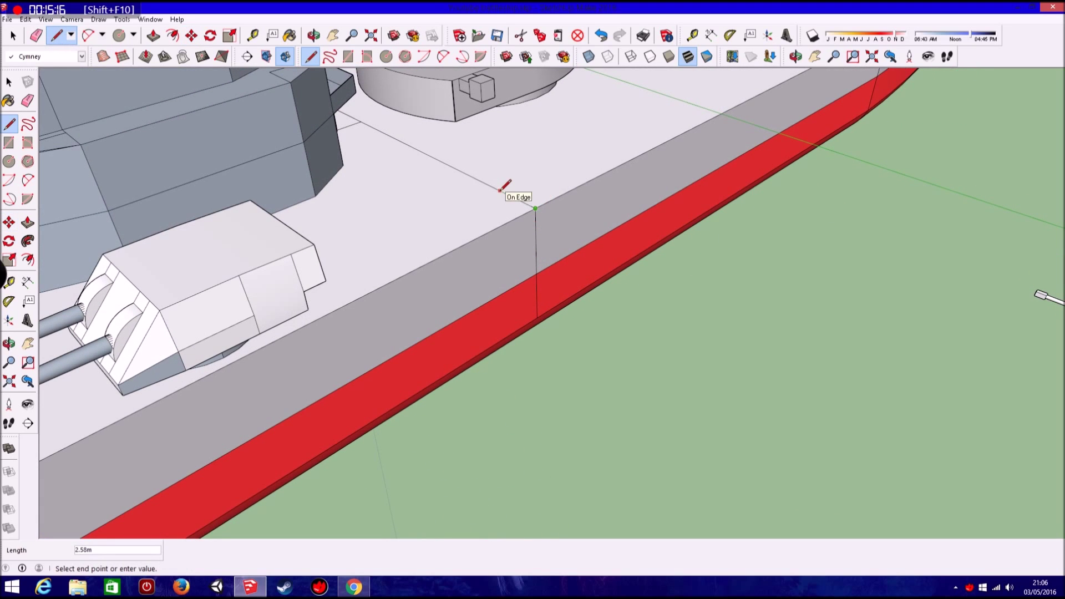
scroll(501, 190, down, 2)
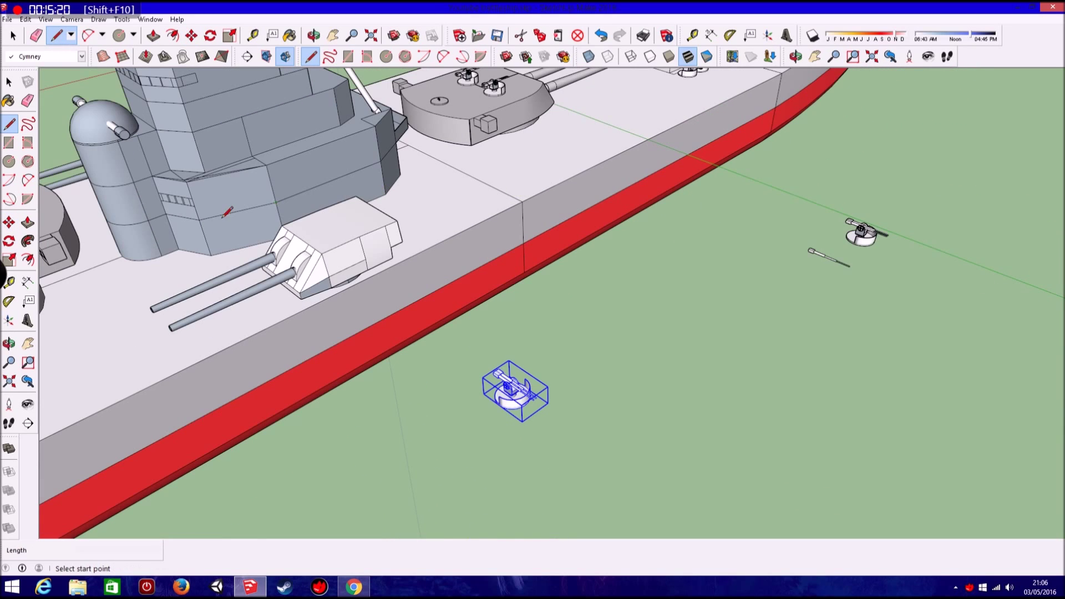
scroll(501, 408, up, 2)
scroll(502, 399, up, 5)
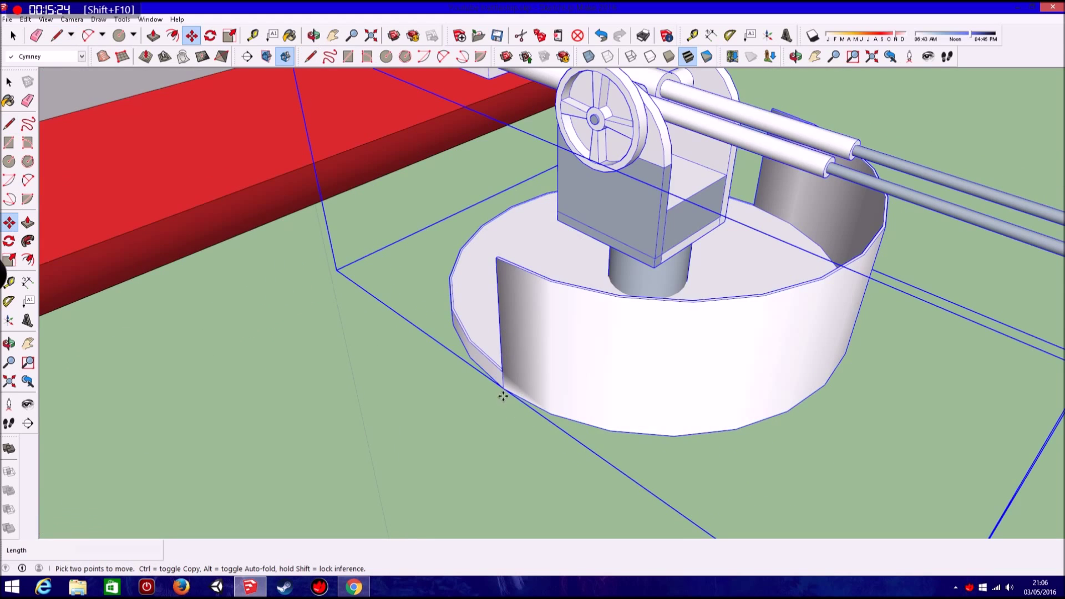
scroll(501, 389, down, 3)
scroll(501, 388, down, 3)
click(502, 388)
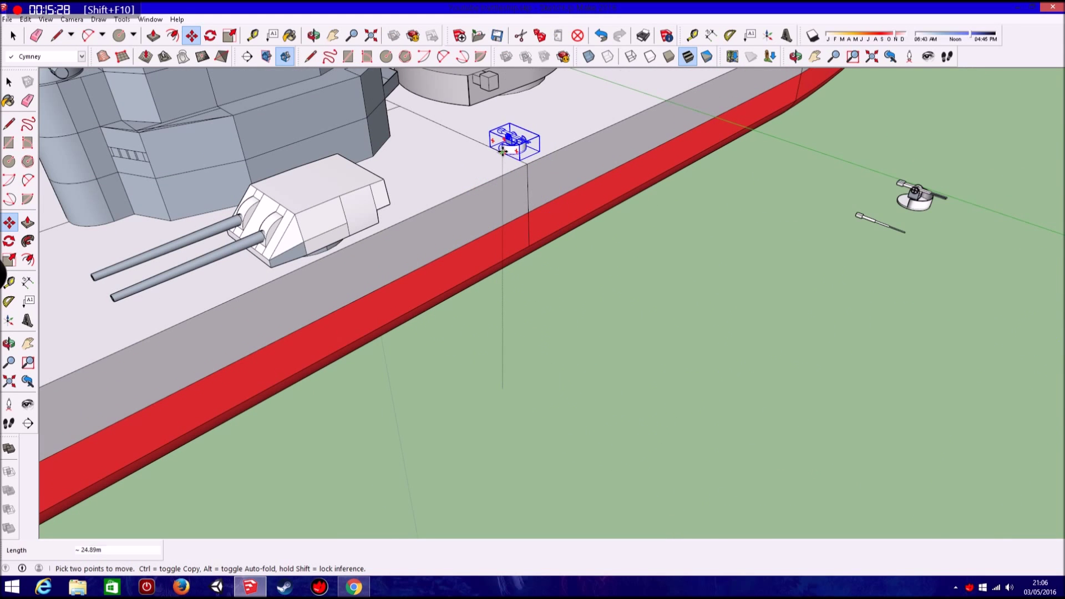
middle_drag(507, 152, 673, 144)
scroll(614, 172, up, 3)
scroll(491, 134, up, 2)
scroll(475, 150, down, 3)
click(614, 185)
mouse_move(613, 185)
middle_down()
mouse_move(702, 166)
mouse_move(484, 231)
middle_up()
- Nudge the gun copy from a reference point and switch the face style to X-ray
scroll(484, 230, up, 3)
click(387, 245)
mouse_move(388, 245)
middle_down()
mouse_move(185, 248)
mouse_move(361, 212)
middle_up()
click(45, 19)
click(161, 165)
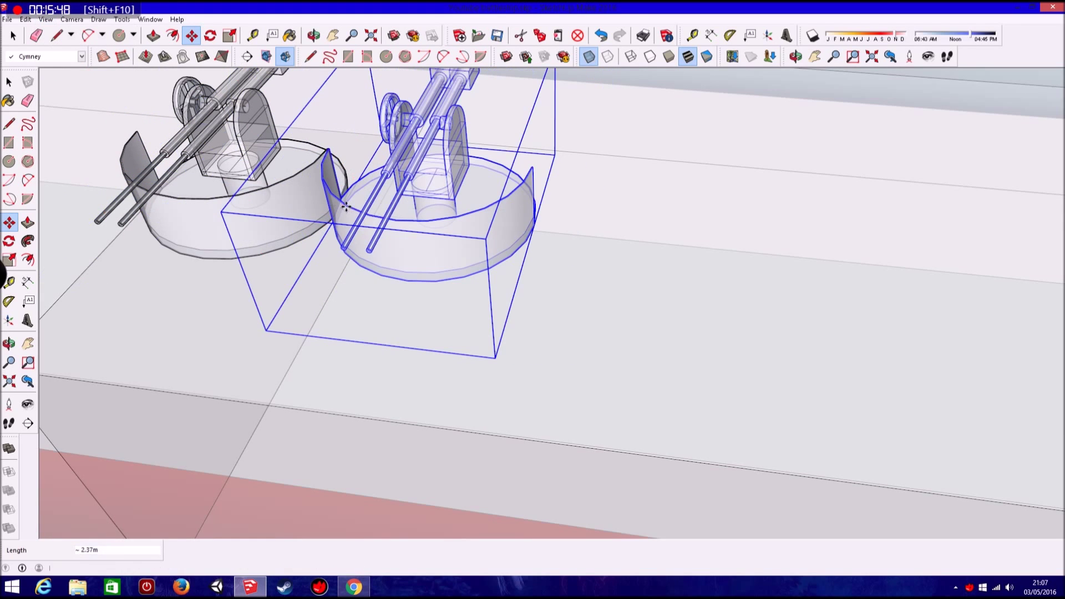
- Move a gun from its base edge into place next to the others in the row
scroll(346, 206, down, 3)
scroll(408, 230, down, 1)
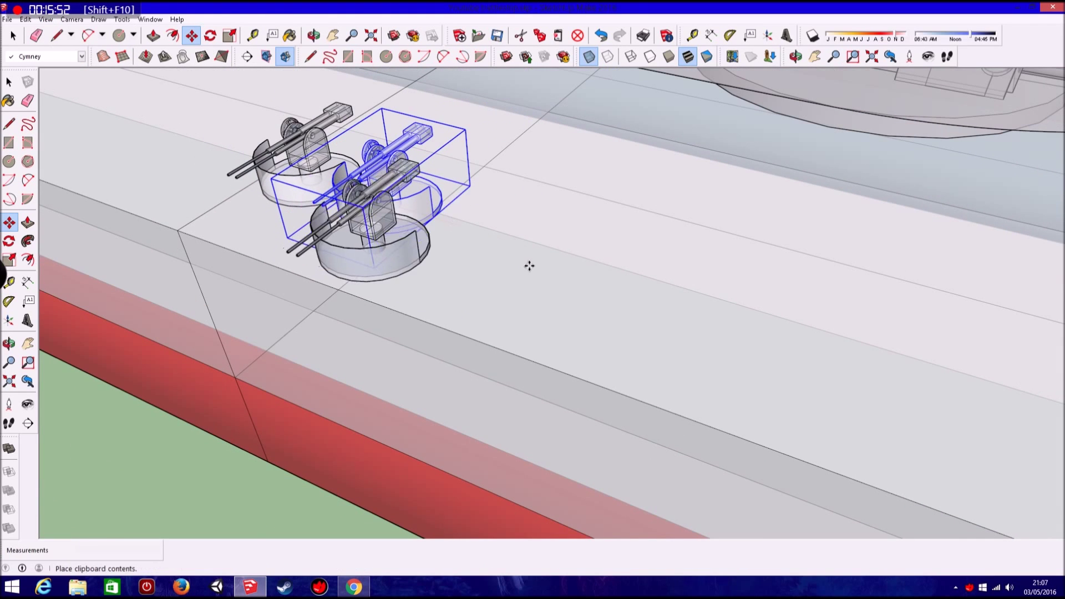
mouse_move(542, 266)
middle_down()
mouse_move(539, 302)
mouse_move(504, 339)
middle_up()
scroll(503, 339, up, 3)
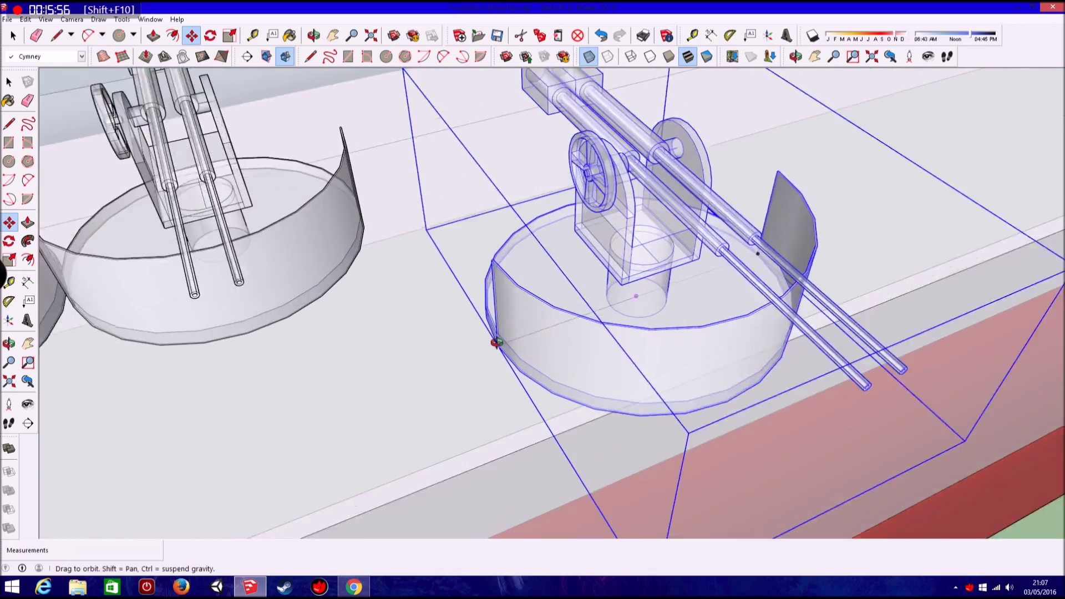
scroll(516, 350, up, 2)
click(513, 357)
mouse_move(321, 238)
middle_down()
mouse_move(542, 231)
mouse_move(222, 368)
mouse_move(228, 317)
middle_up()
click(177, 393)
- Copy and paste another gun, undoing the misplaced first copy
scroll(233, 313, down, 5)
scroll(497, 234, down, 2)
middle_drag(497, 234, 288, 244)
scroll(288, 244, down, 3)
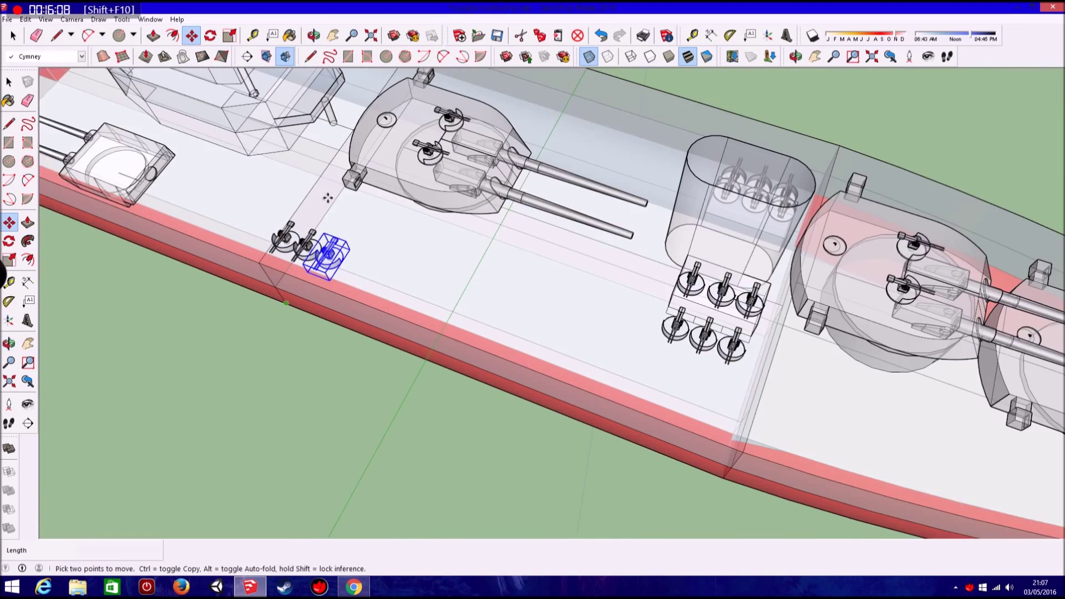
scroll(305, 211, up, 2)
scroll(294, 135, up, 2)
scroll(292, 161, up, 2)
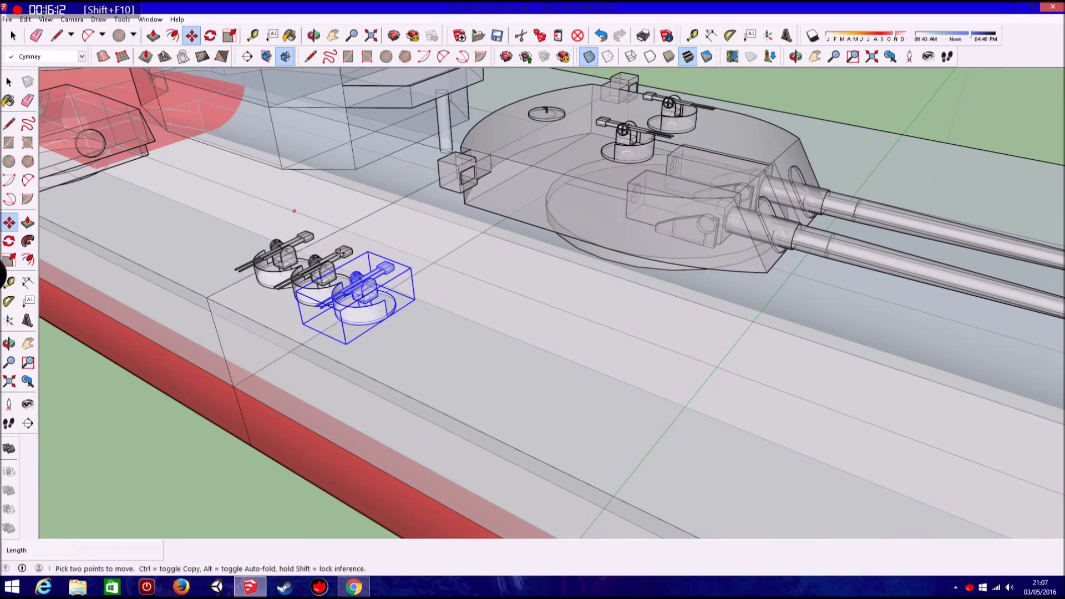
key(m)
click(350, 323)
key(ctrl)
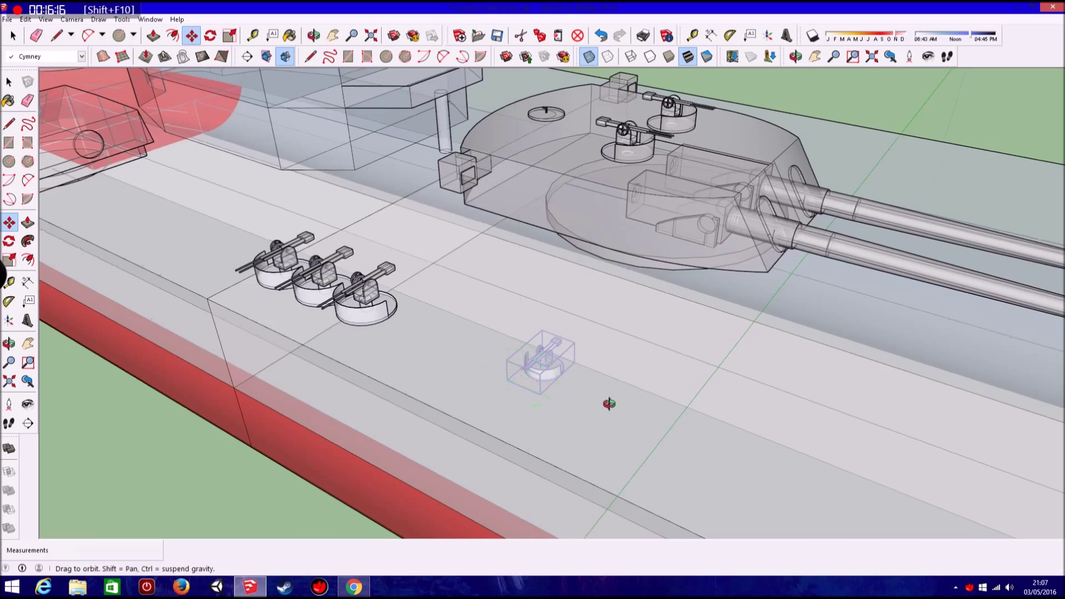
middle_drag(609, 403, 609, 404)
click(26, 19)
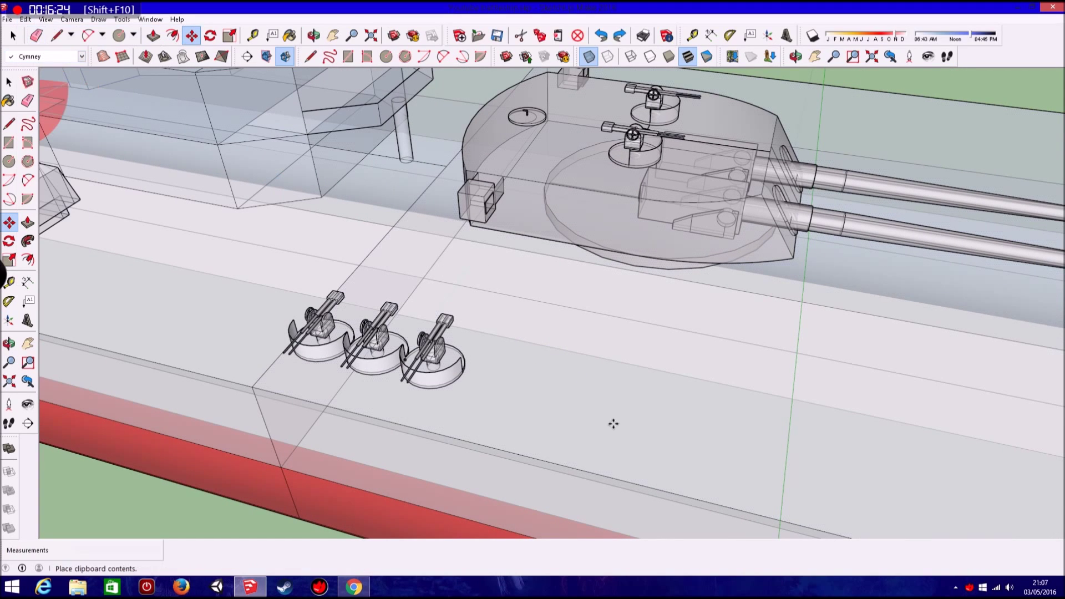
- Place the new gun copy and slide it left against the row, making four guns
click(610, 383)
middle_drag(610, 383, 633, 366)
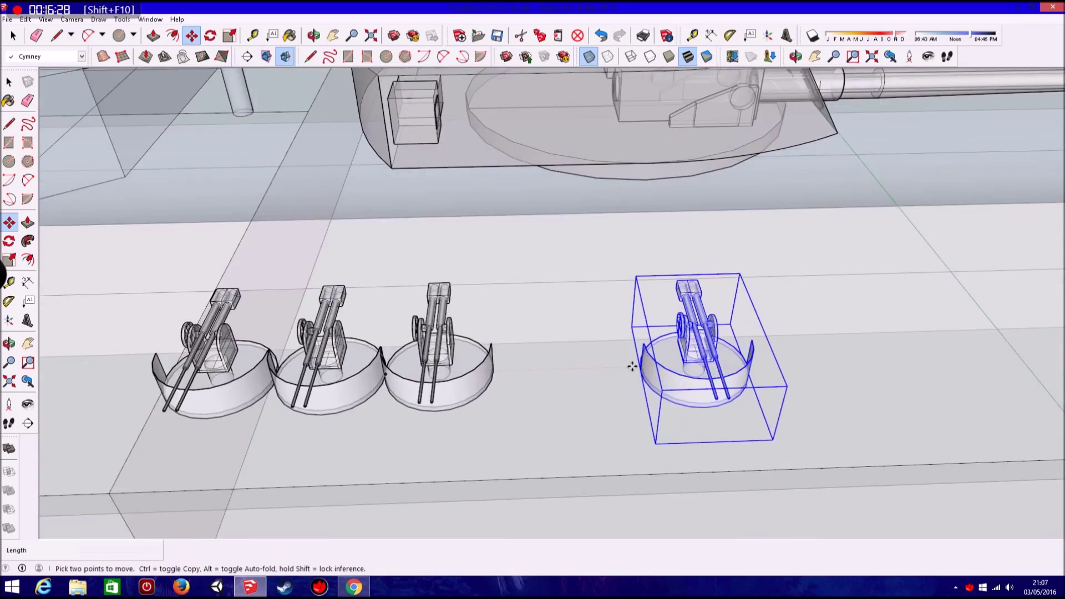
scroll(632, 366, up, 3)
scroll(644, 372, up, 3)
drag(653, 382, 135, 381)
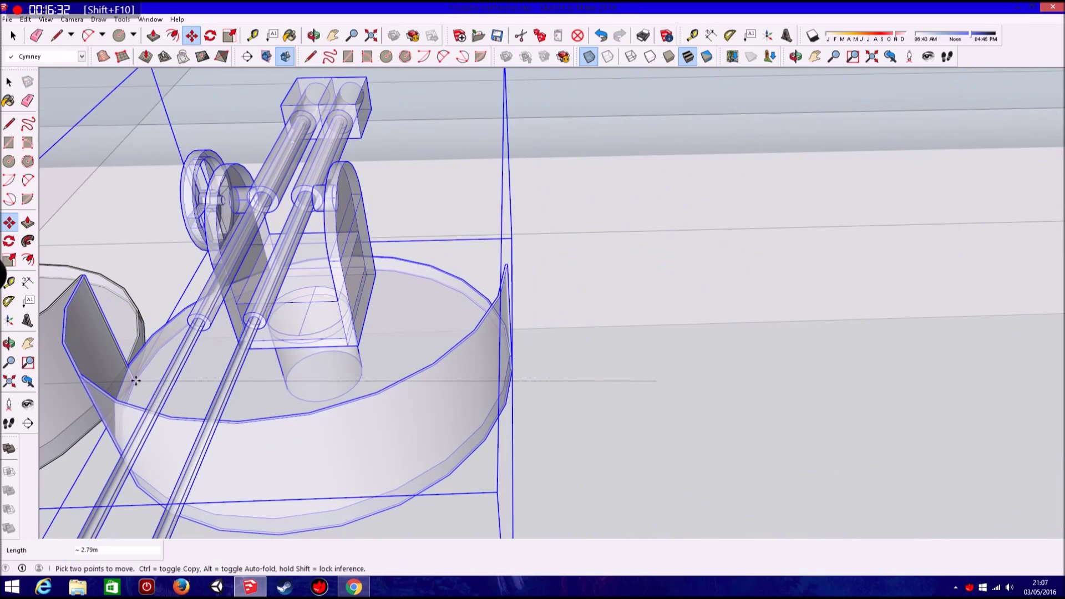
scroll(397, 421, down, 3)
scroll(405, 405, down, 5)
scroll(416, 400, down, 4)
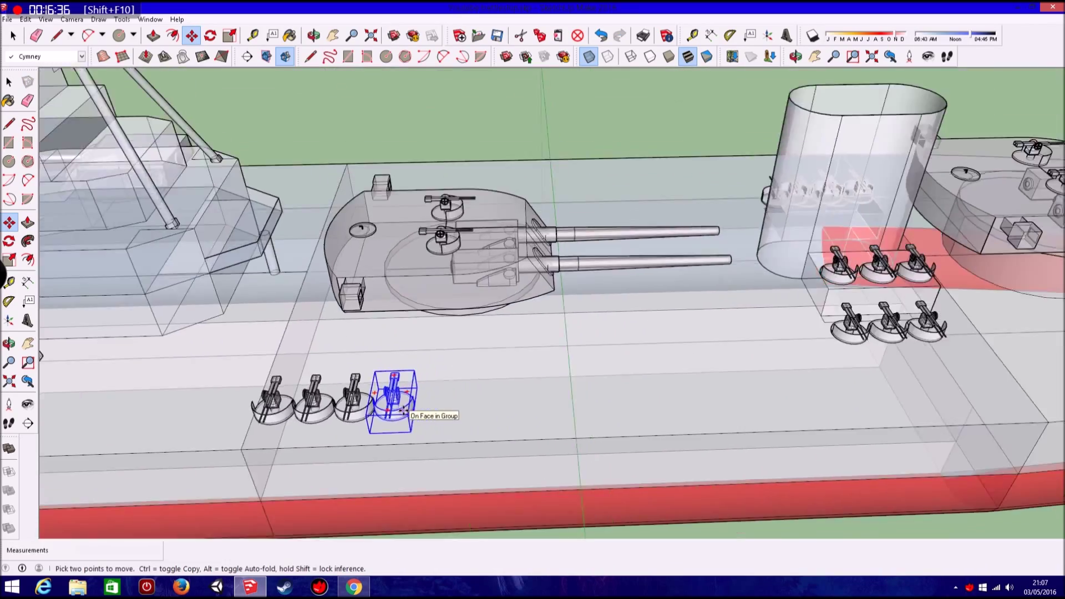
mouse_move(425, 402)
middle_down()
mouse_move(611, 349)
mouse_move(462, 445)
mouse_move(548, 425)
middle_up()
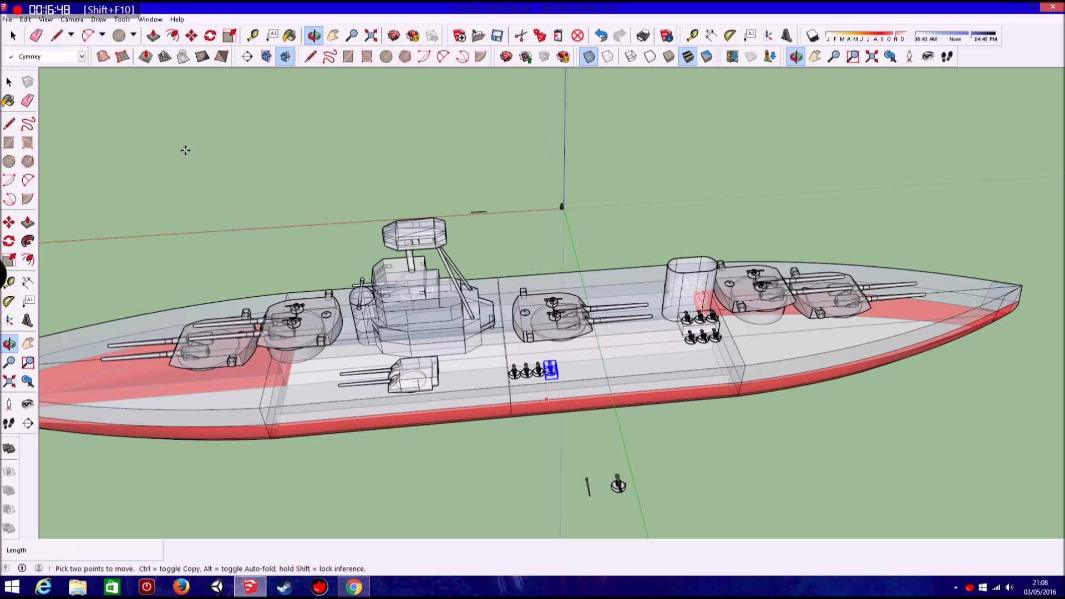
- Turn off X-ray face style and paste a copy of the four-gun row beside the ship
click(47, 20)
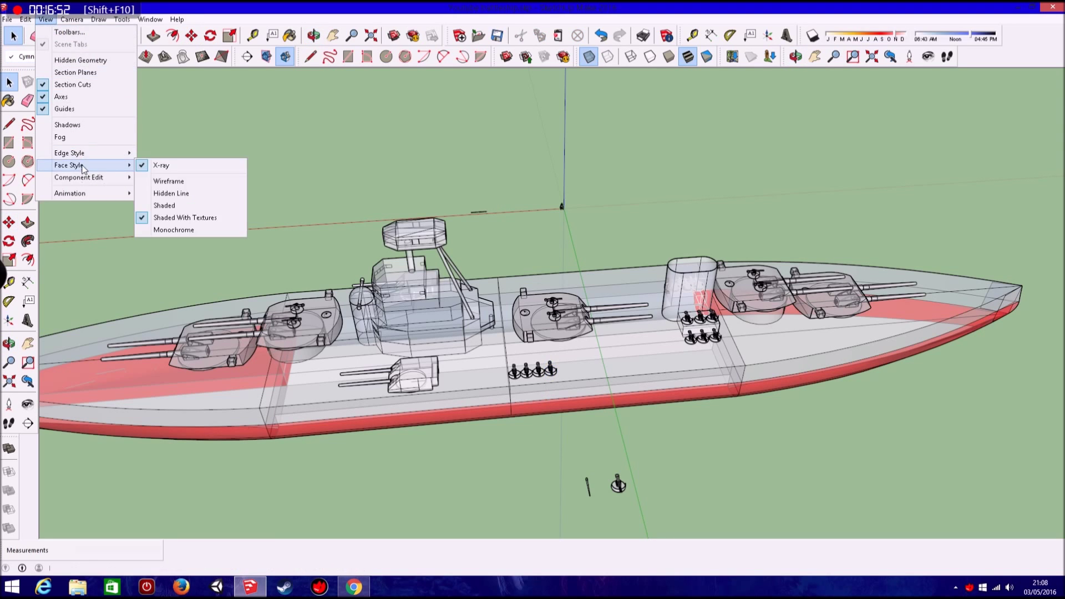
click(166, 167)
scroll(487, 388, up, 3)
scroll(487, 387, up, 3)
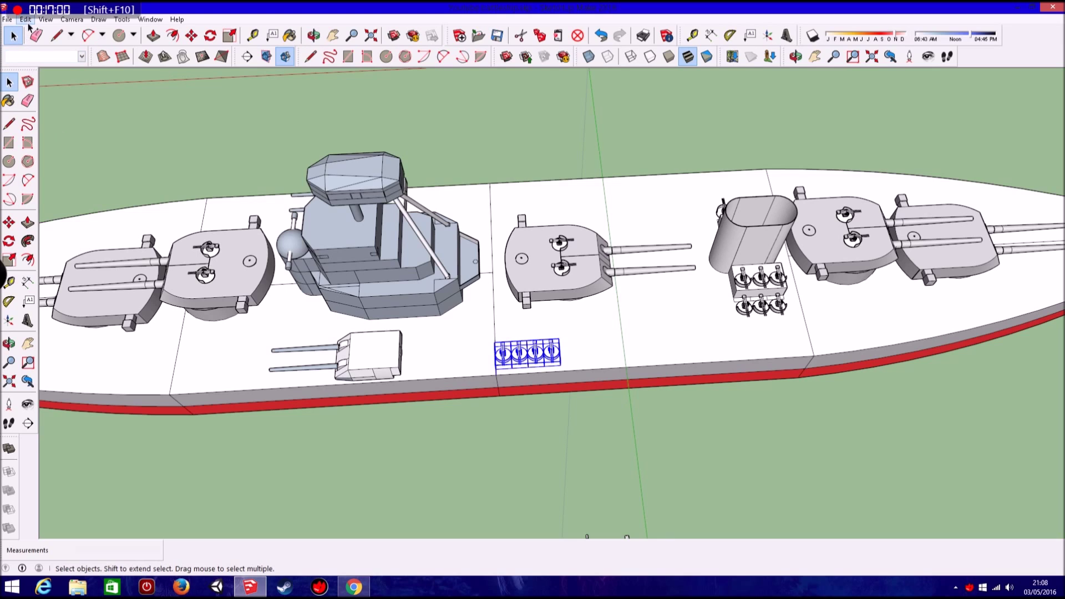
key(ctrl+v)
click(511, 138)
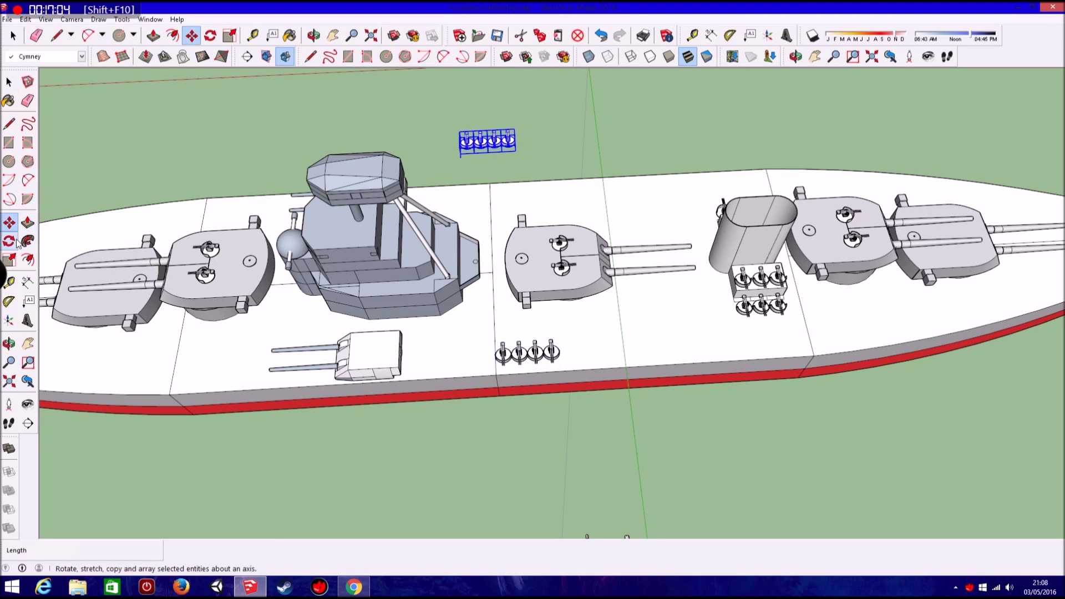
- Try rotating the copied gun row, then undo the rotation
click(490, 165)
click(561, 161)
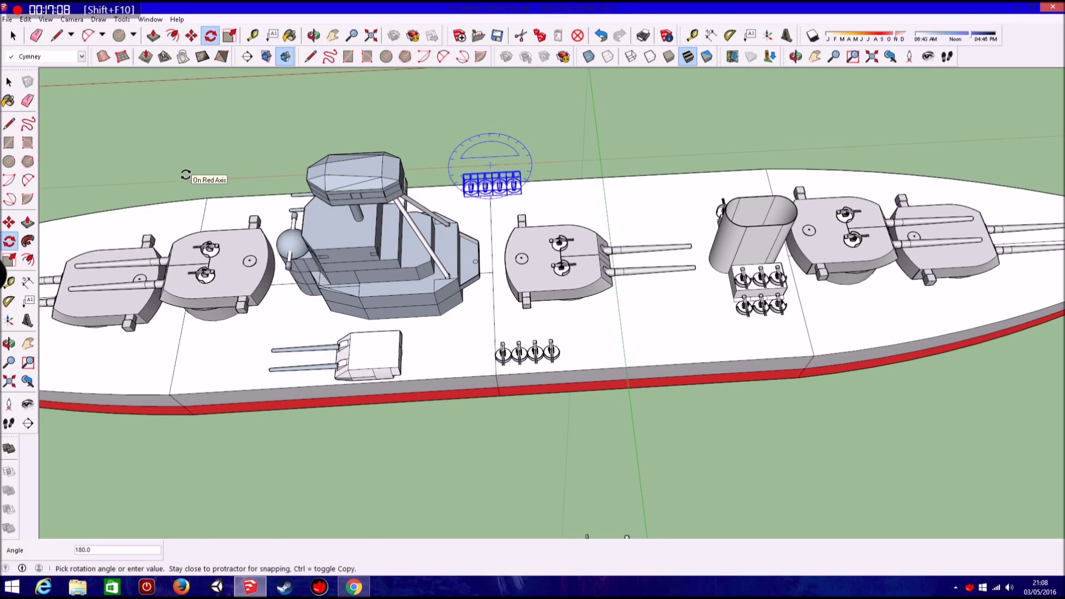
middle_drag(215, 163, 797, 333)
scroll(500, 332, up, 5)
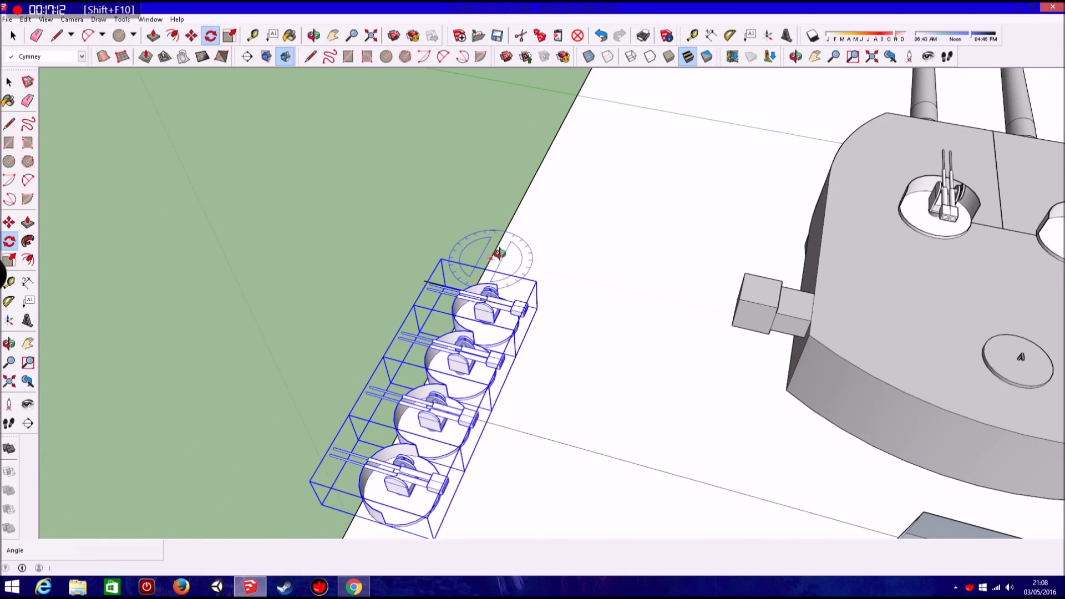
scroll(628, 189, down, 3)
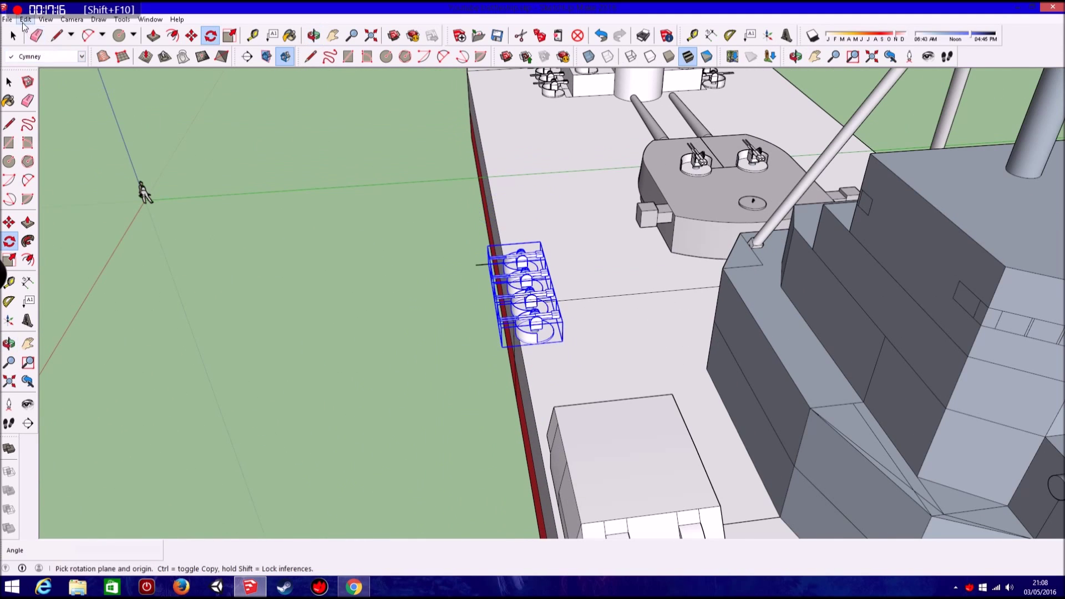
click(26, 19)
- Flip the gun row along the green direction and move it onto the opposite deck side
click(52, 32)
click(26, 18)
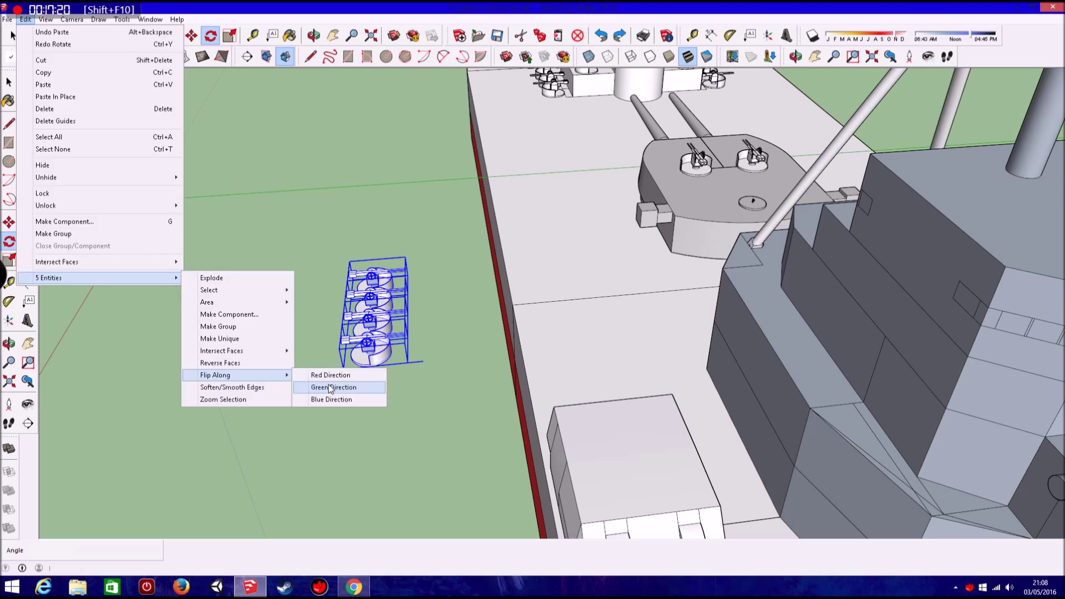
click(330, 389)
key(m)
drag(345, 369, 518, 305)
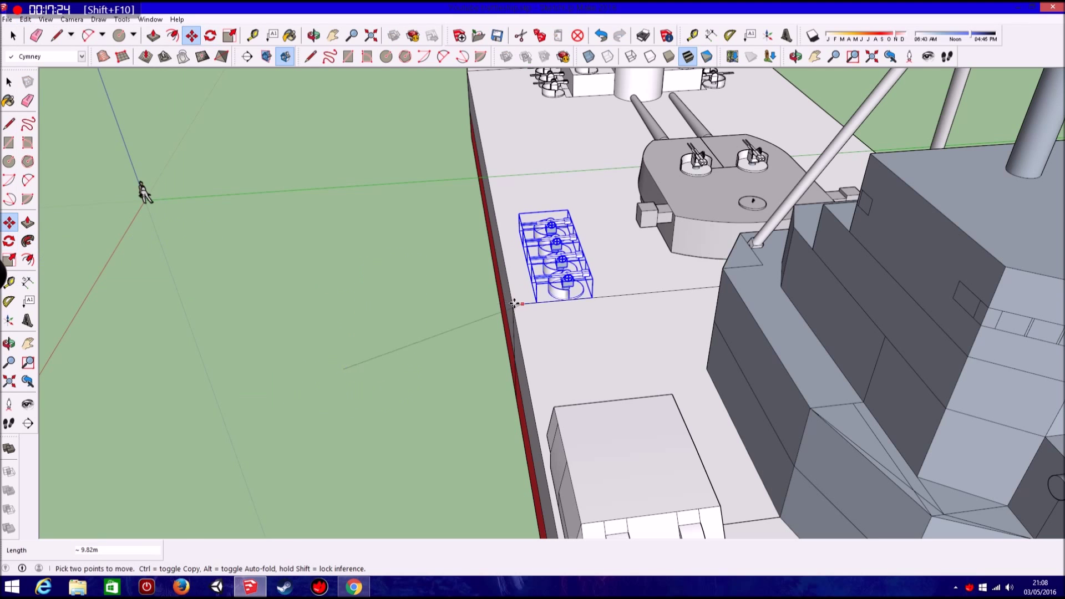
middle_drag(347, 336, 379, 199)
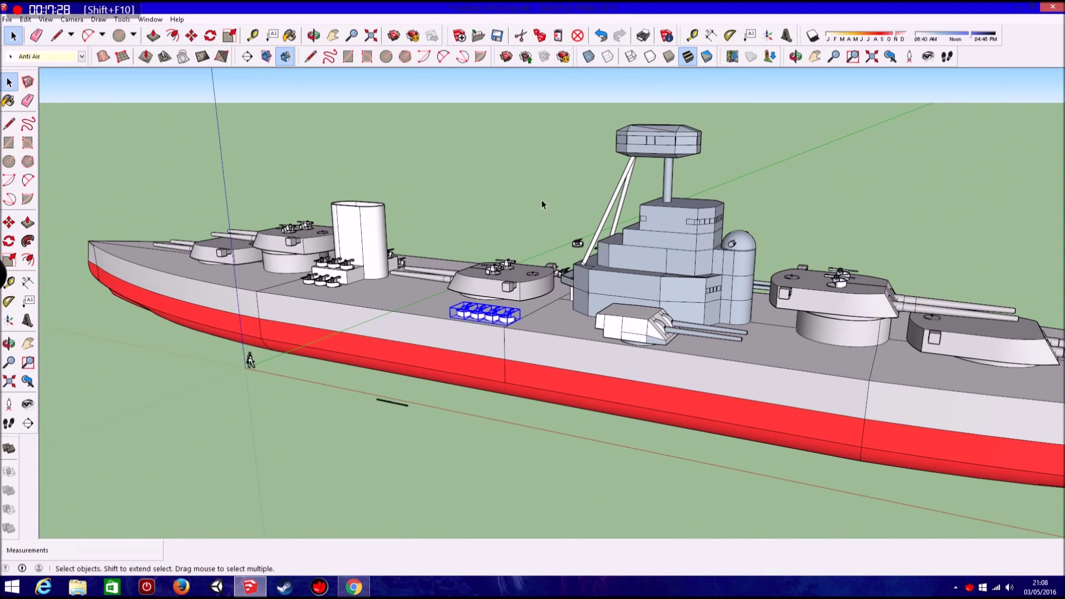
scroll(543, 287, down, 3)
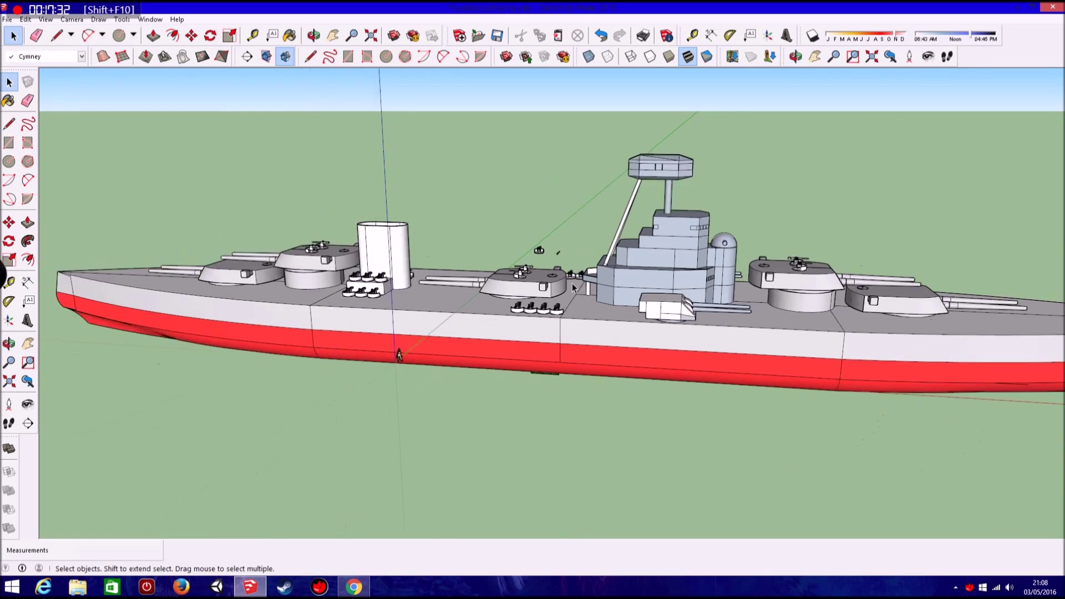
scroll(560, 303, down, 2)
mouse_move(563, 304)
middle_down()
mouse_move(665, 349)
mouse_move(452, 237)
middle_up()
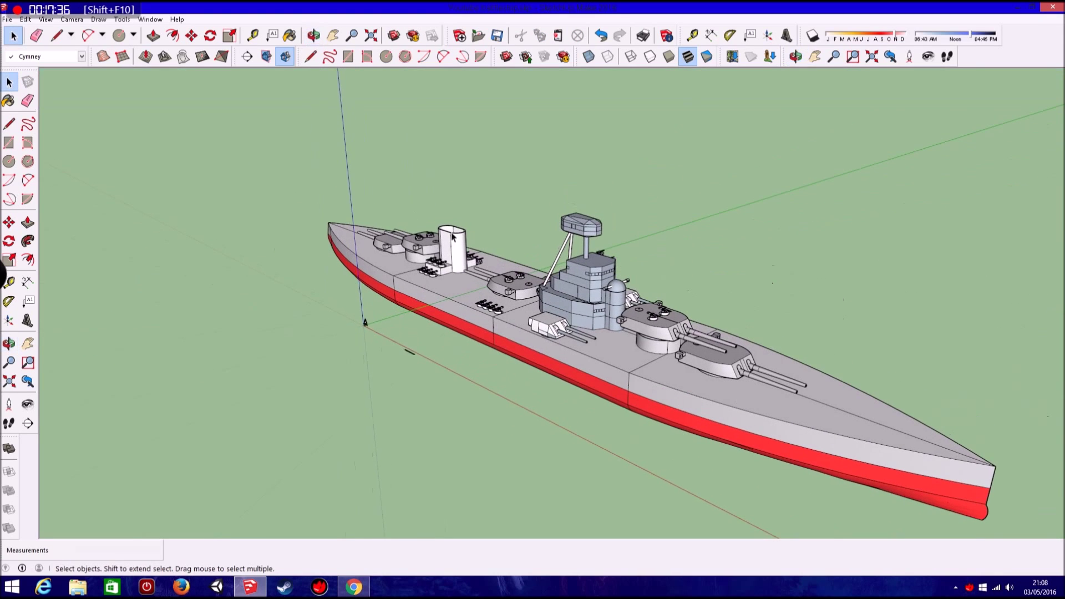
click(25, 18)
- Reposition the gun row on the deck
key(Escape)
mouse_move(637, 369)
middle_down()
mouse_move(389, 405)
mouse_move(625, 399)
middle_up()
click(630, 404)
click(524, 365)
- Copy and paste the gun row via the Edit menu, placing the copy beside the ship
click(25, 19)
click(33, 72)
click(26, 19)
click(33, 85)
click(366, 345)
scroll(366, 345, up, 3)
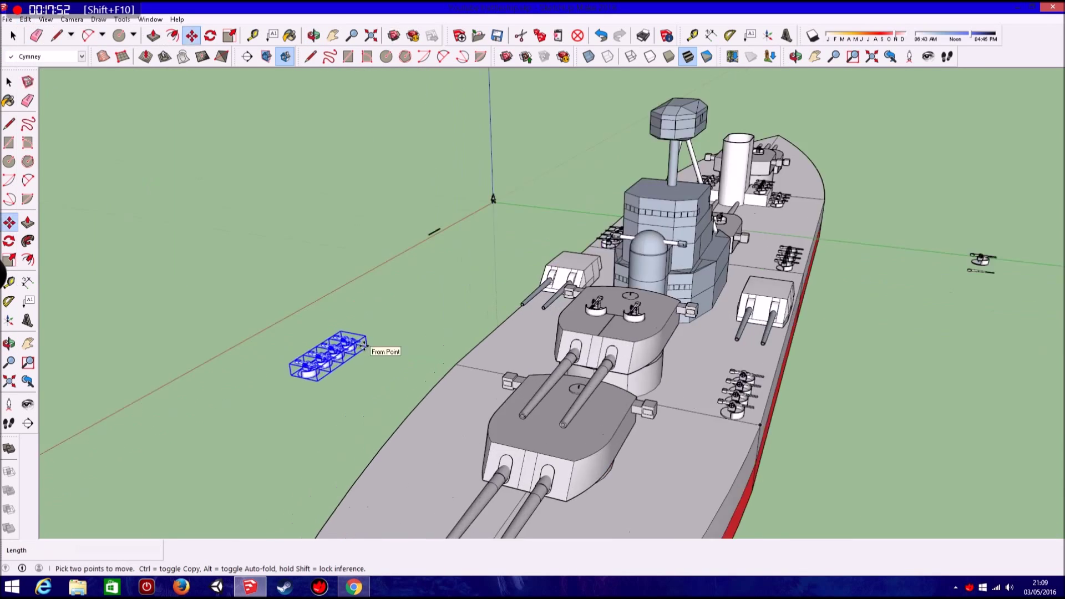
click(25, 20)
mouse_move(68, 277)
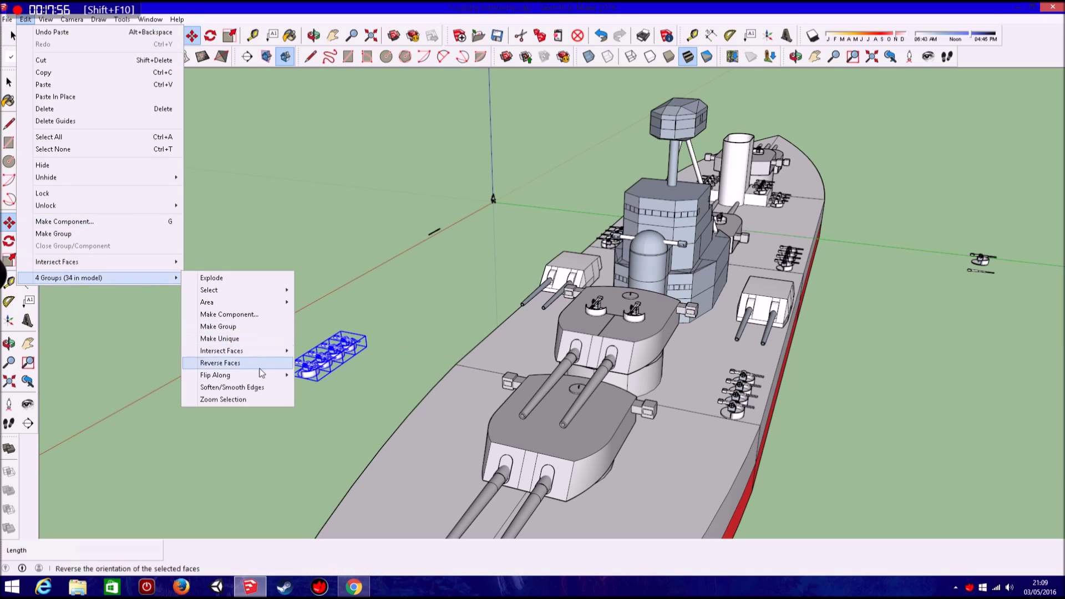
- Orbit around to the ship's other side to view the gun row beside the hull
middle_drag(355, 393, 498, 409)
scroll(498, 410, up, 2)
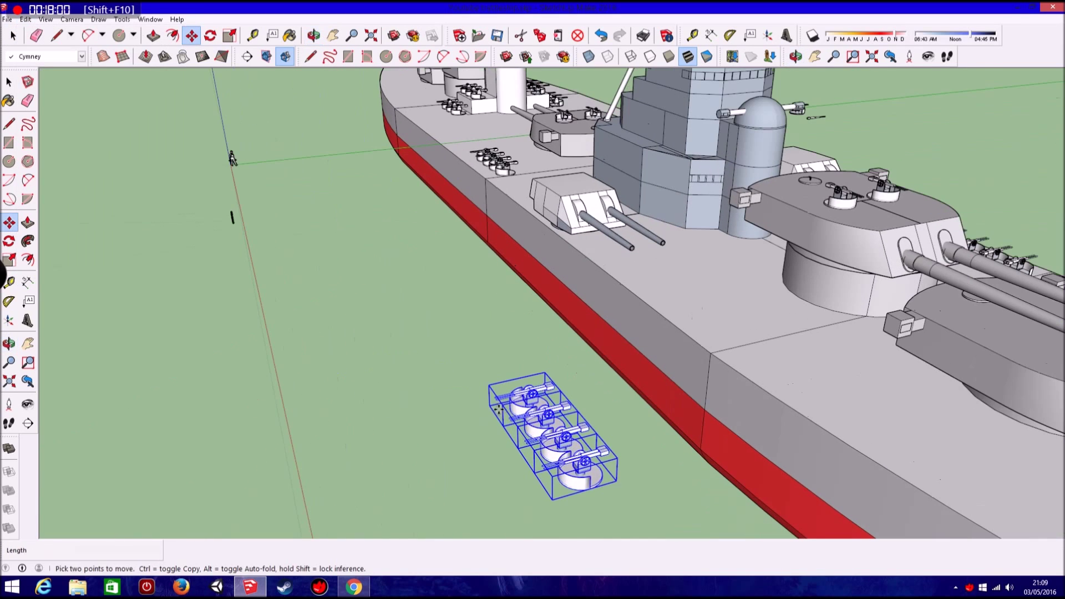
middle_drag(232, 160, 634, 440)
scroll(741, 467, up, 5)
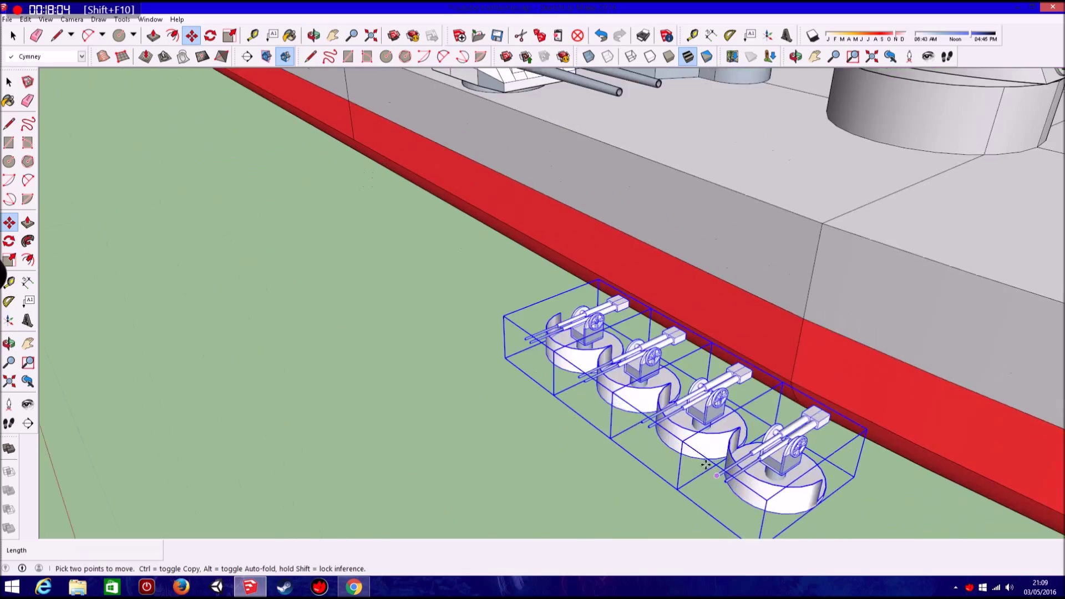
scroll(741, 467, down, 2)
middle_drag(763, 466, 603, 408)
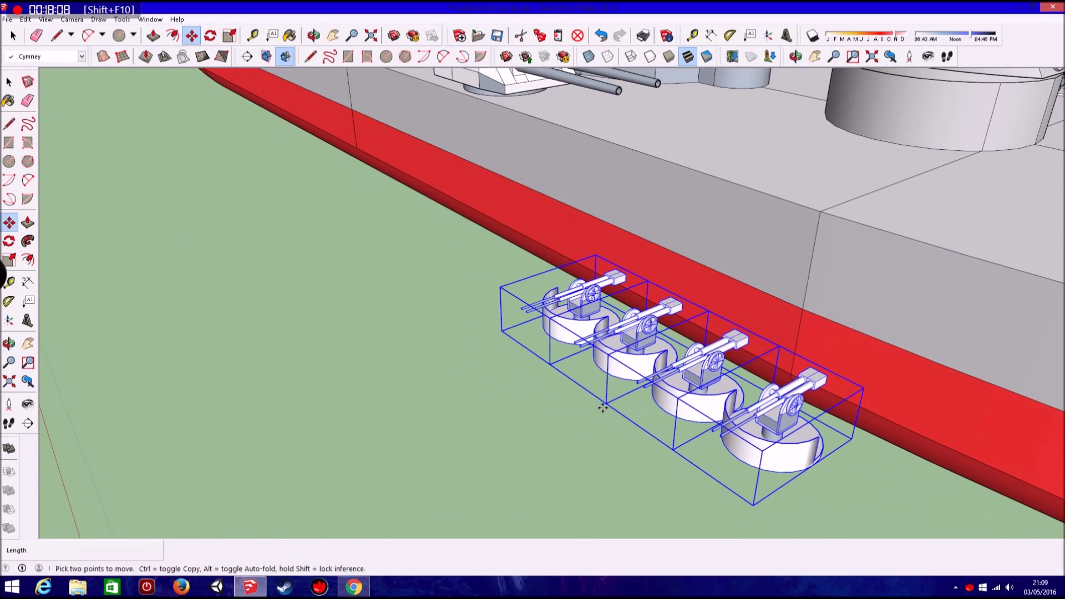
scroll(592, 344, down, 3)
mouse_move(591, 344)
middle_down()
mouse_move(399, 323)
mouse_move(367, 163)
middle_up()
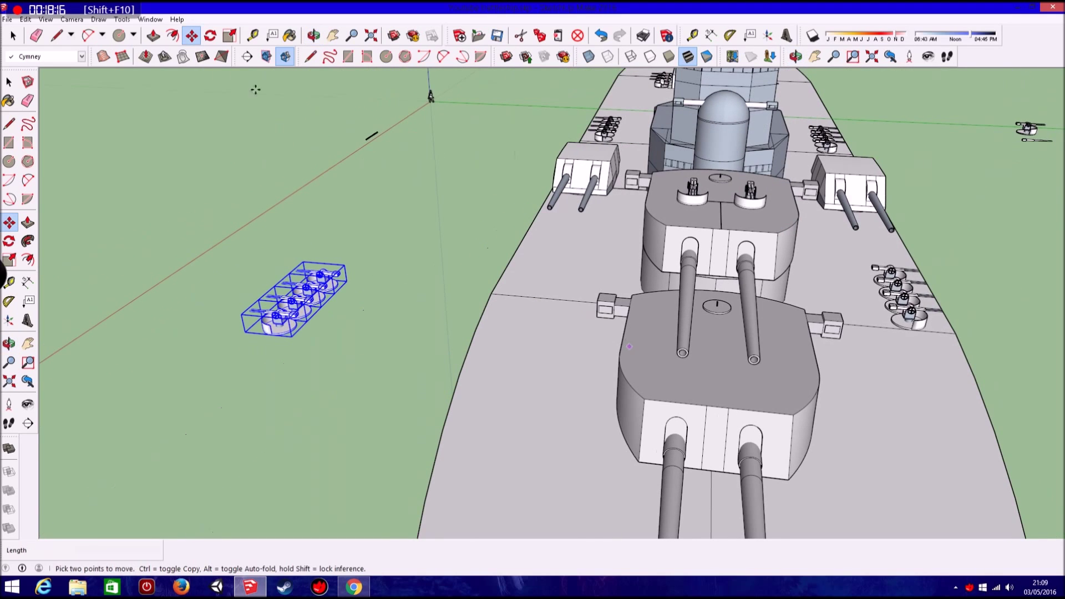
- Copy, paste and flip the AA gun group, setting it on the left deck edge beside the turret
click(13, 35)
middle_drag(311, 311, 400, 313)
scroll(443, 315, up, 3)
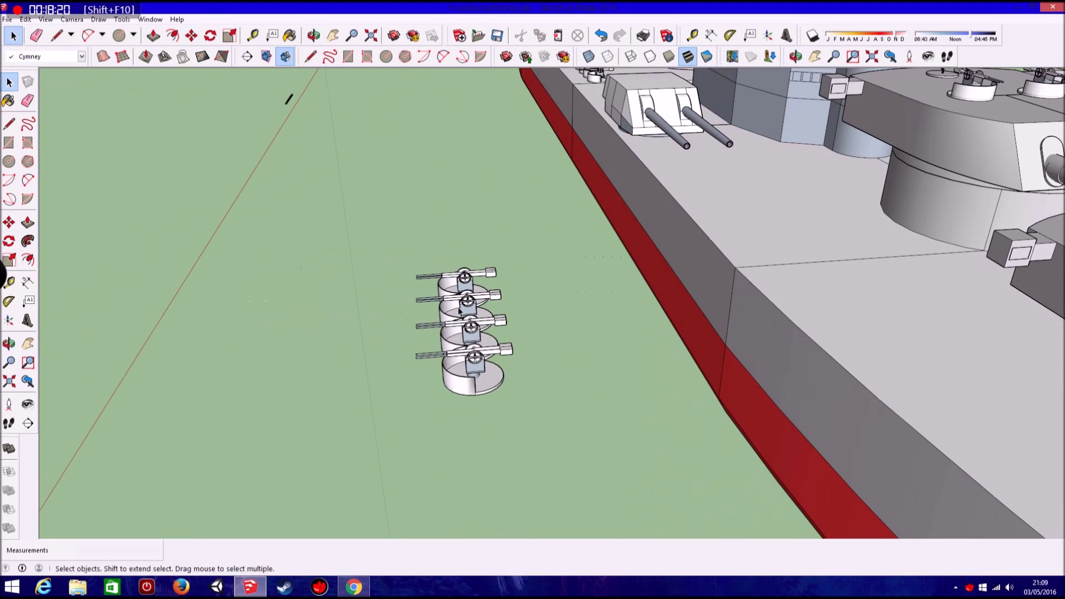
click(26, 19)
scroll(314, 274, down, 5)
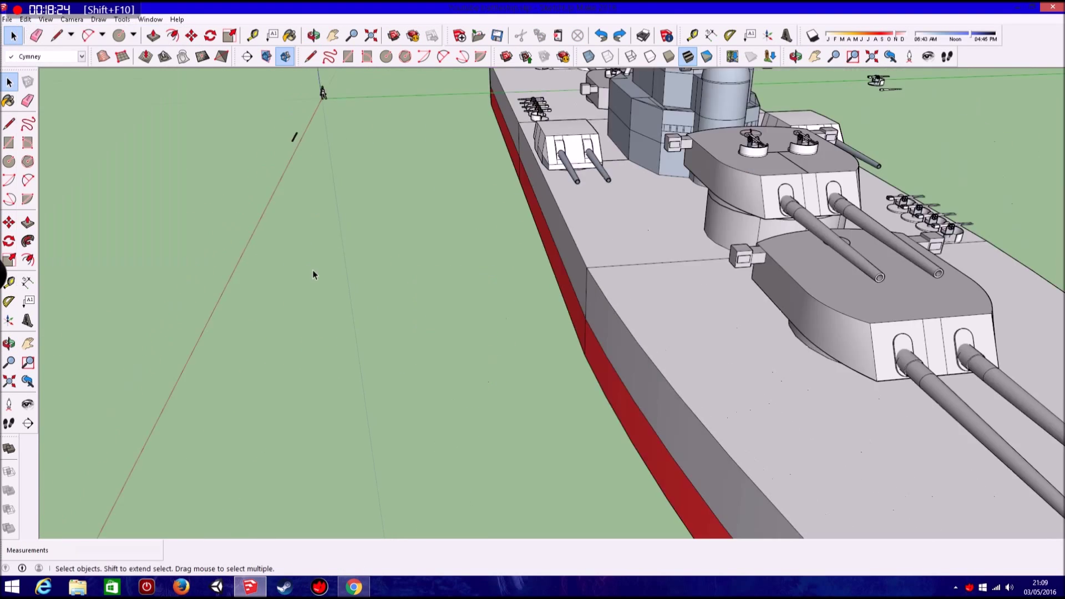
middle_drag(314, 274, 345, 86)
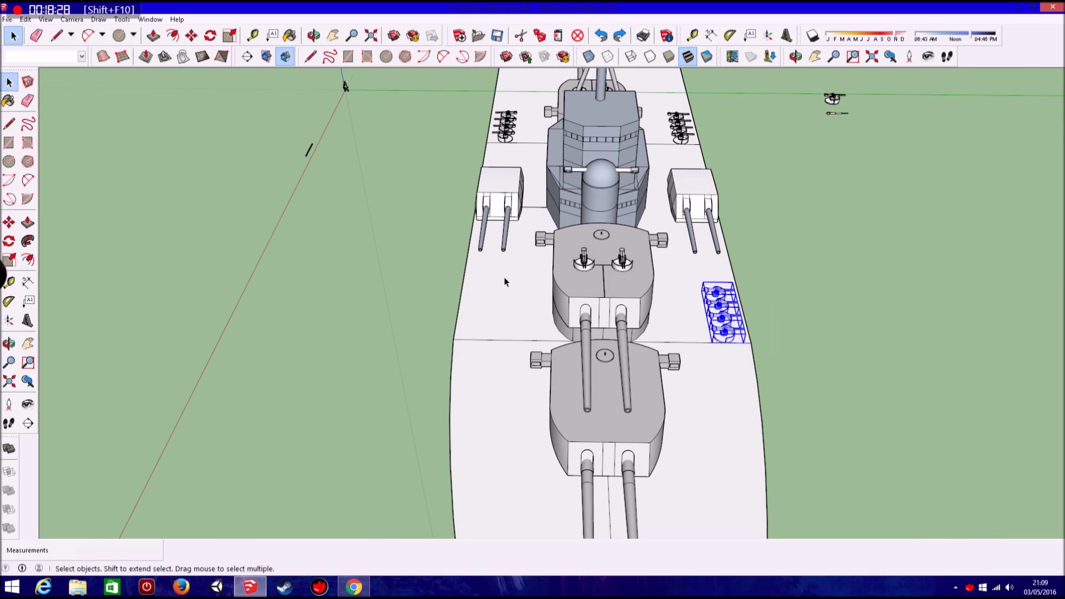
key(ctrl+v)
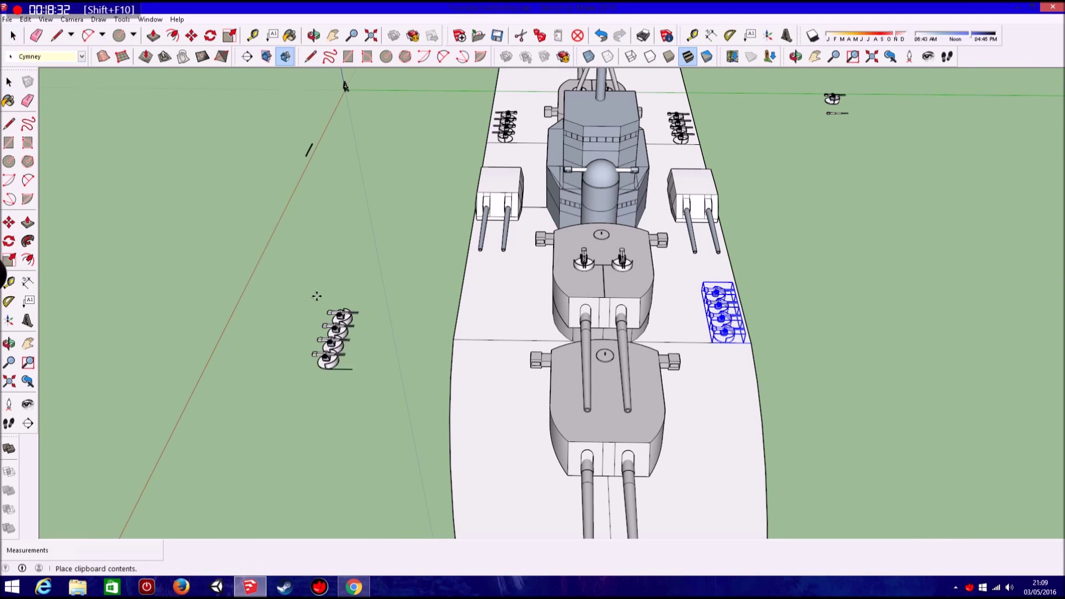
click(25, 20)
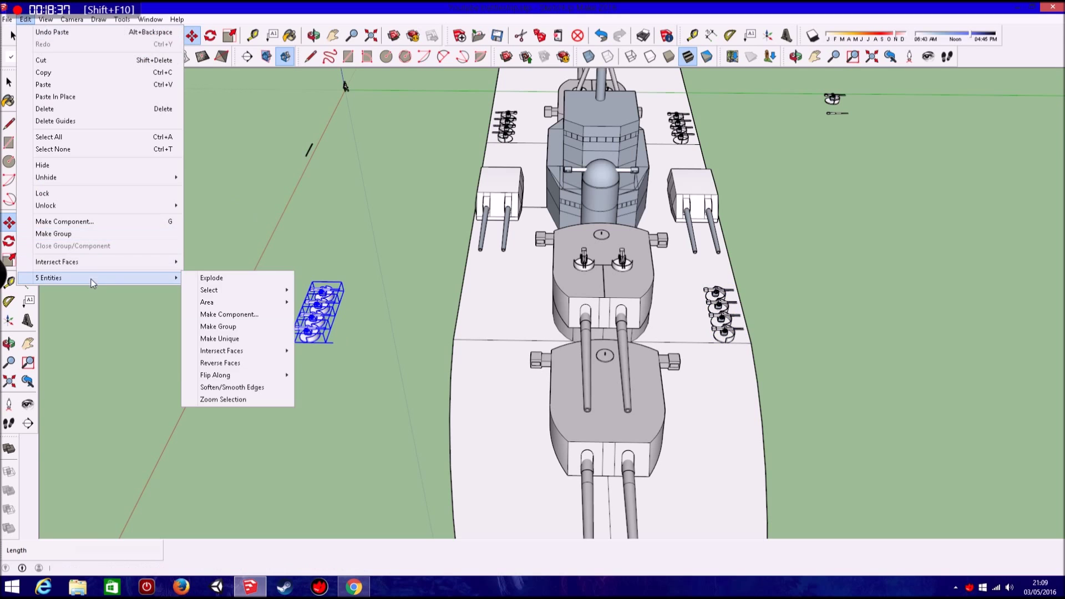
click(330, 370)
click(292, 341)
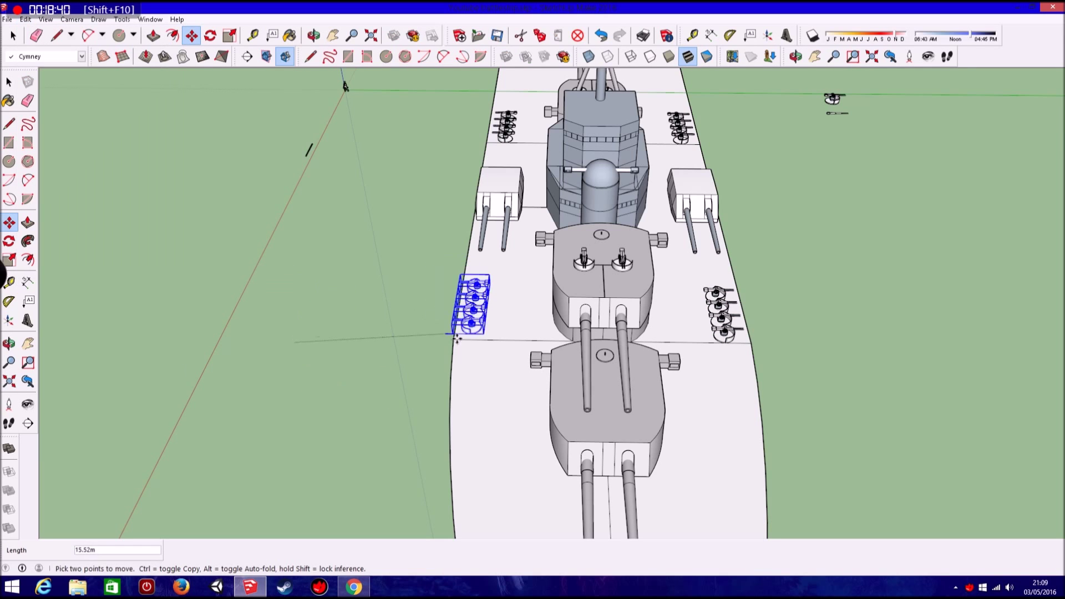
click(528, 345)
middle_drag(528, 345, 58, 65)
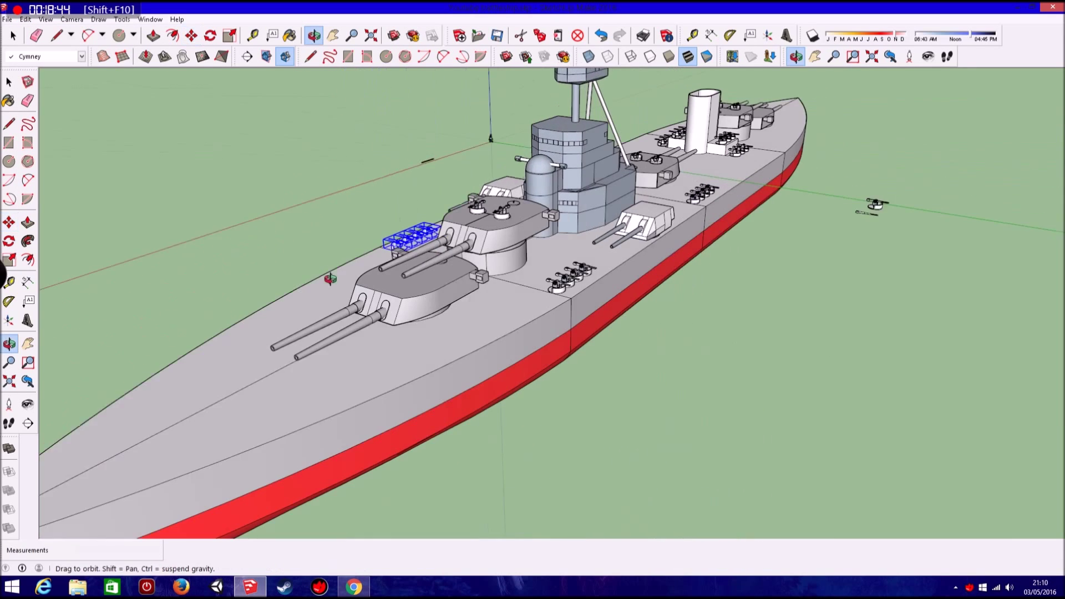
mouse_move(248, 88)
middle_down()
mouse_move(609, 288)
mouse_move(554, 255)
middle_up()
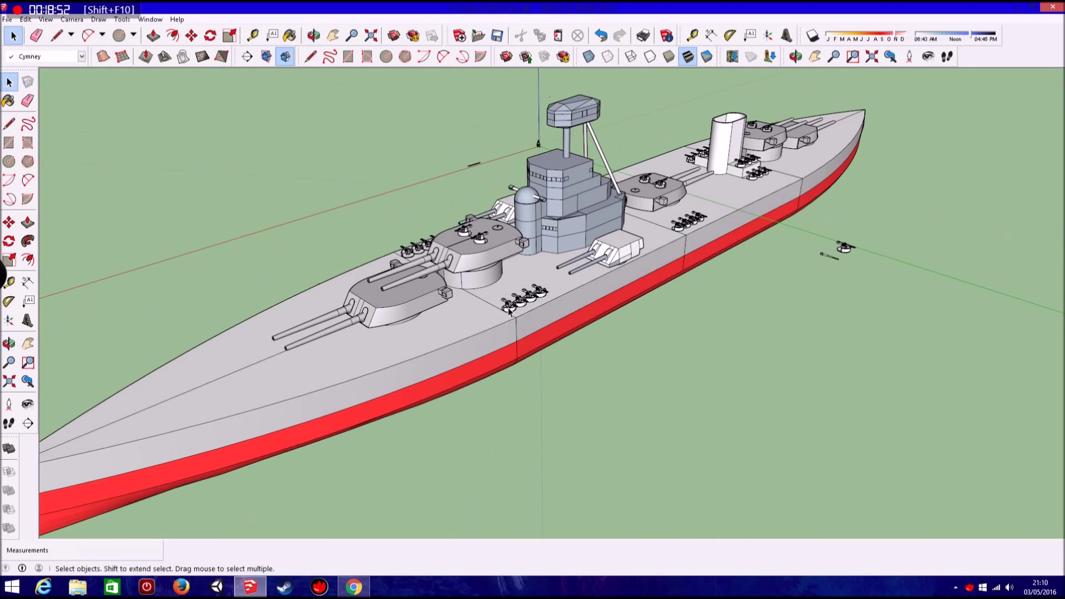
scroll(543, 245, up, 3)
scroll(552, 248, up, 3)
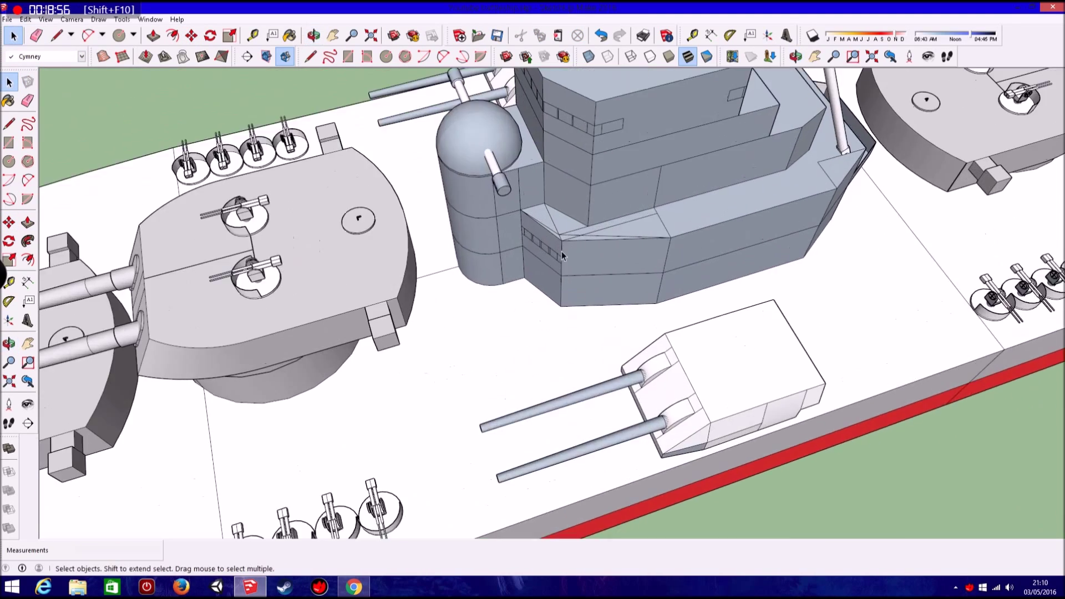
click(9, 122)
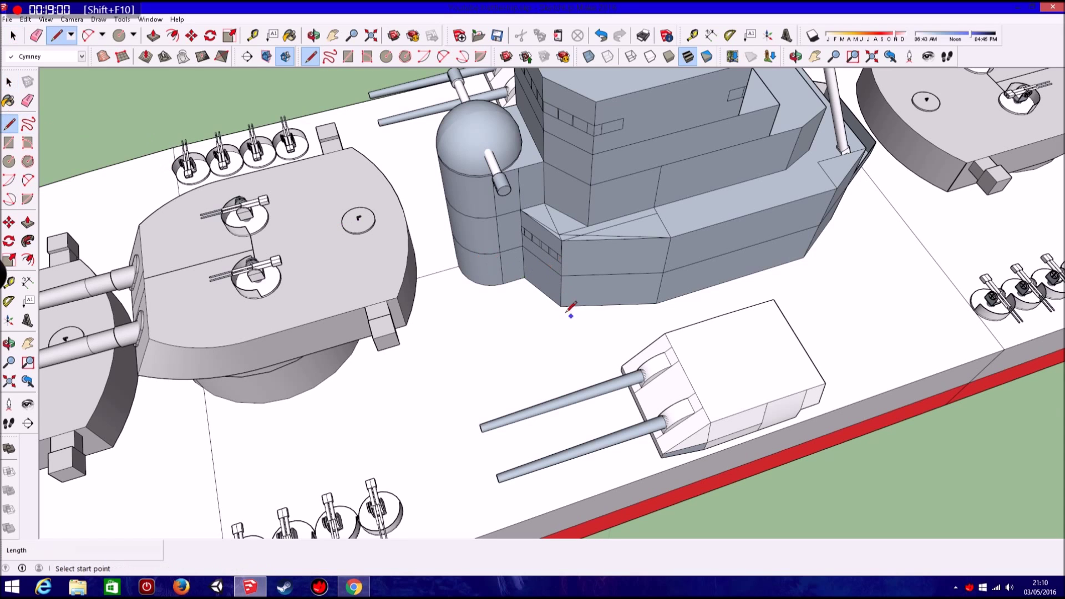
mouse_move(561, 304)
middle_down()
mouse_move(615, 295)
mouse_move(477, 291)
middle_up()
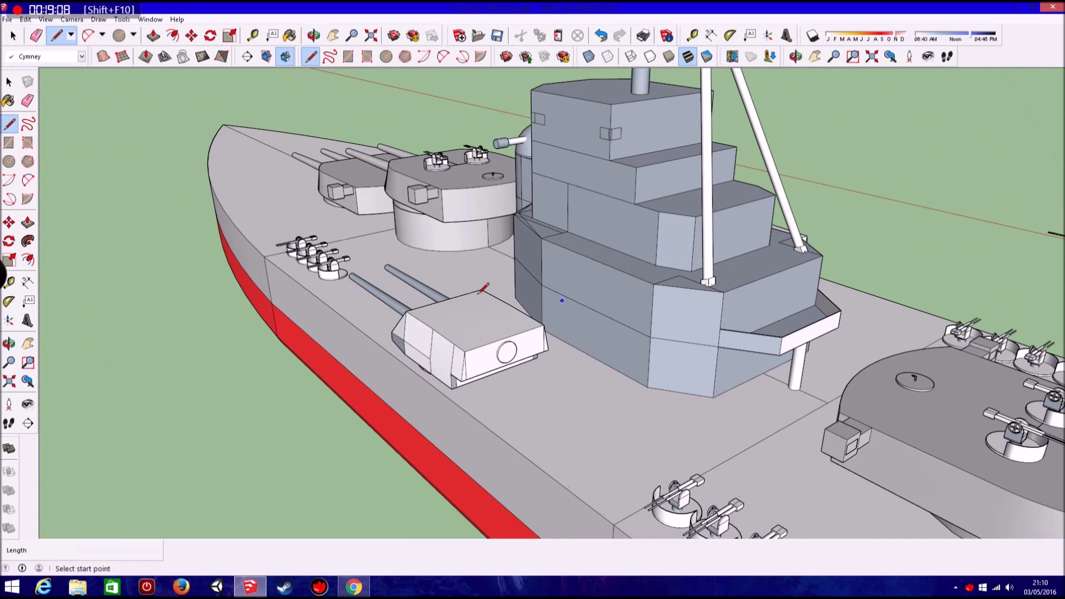
middle_drag(629, 312, 744, 380)
scroll(707, 208, up, 3)
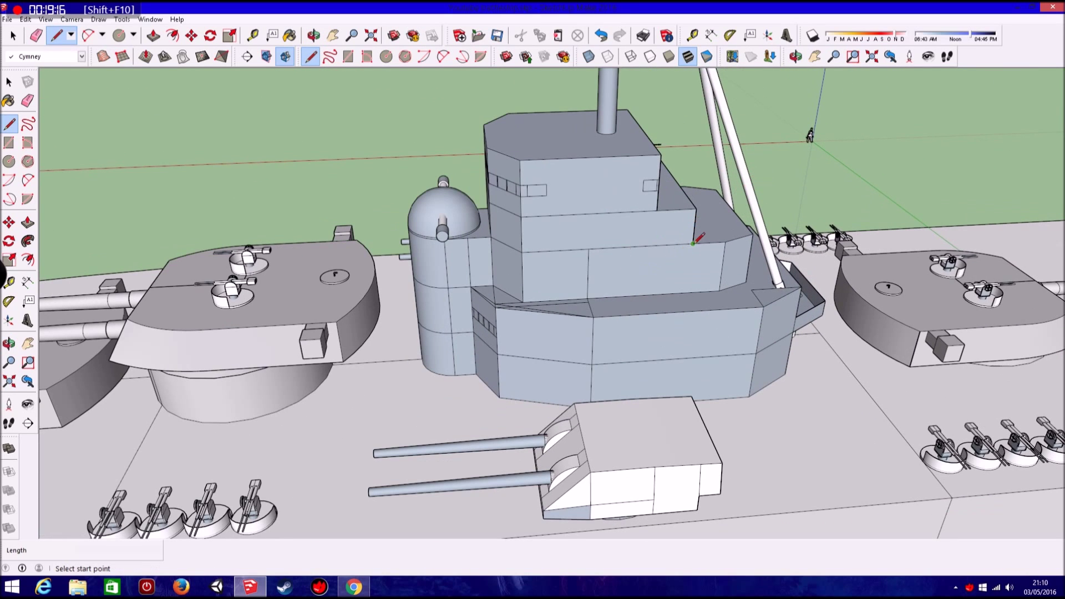
middle_drag(605, 304, 606, 199)
scroll(717, 333, up, 3)
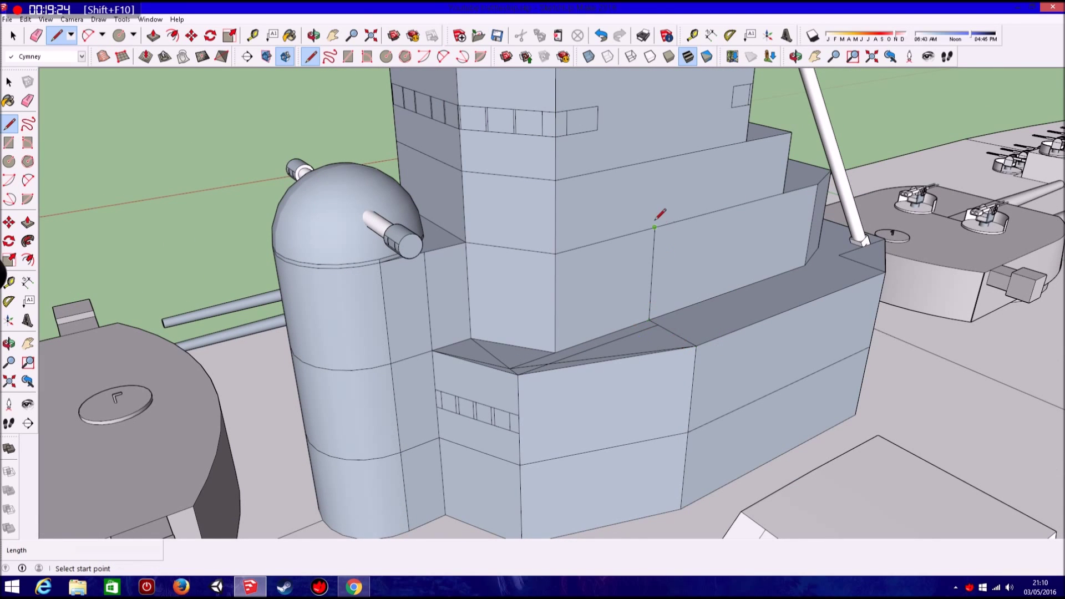
middle_drag(637, 252, 599, 356)
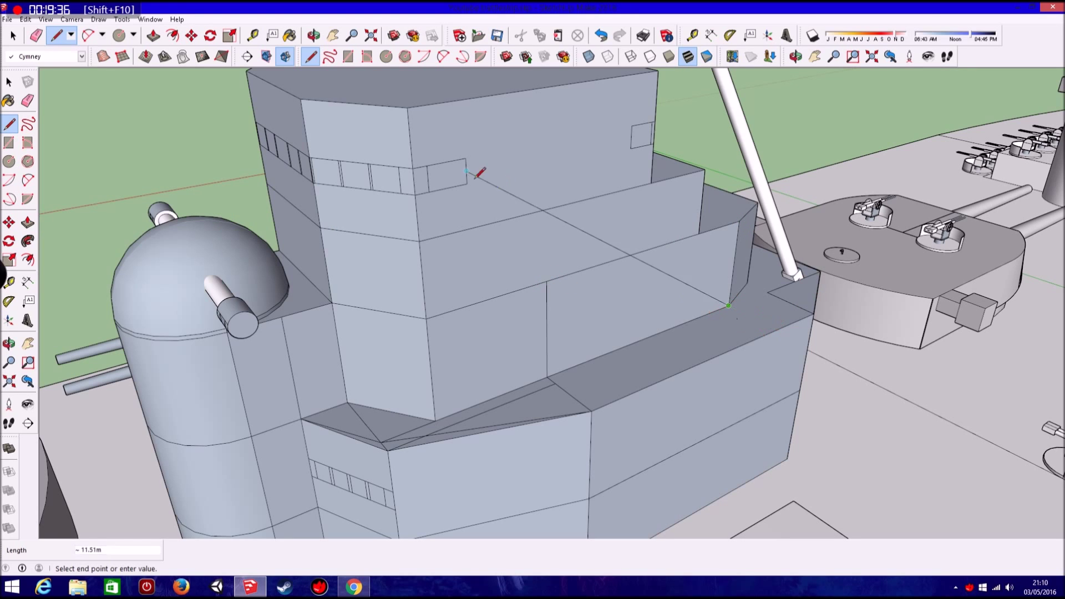
scroll(306, 81, down, 5)
middle_drag(333, 210, 771, 114)
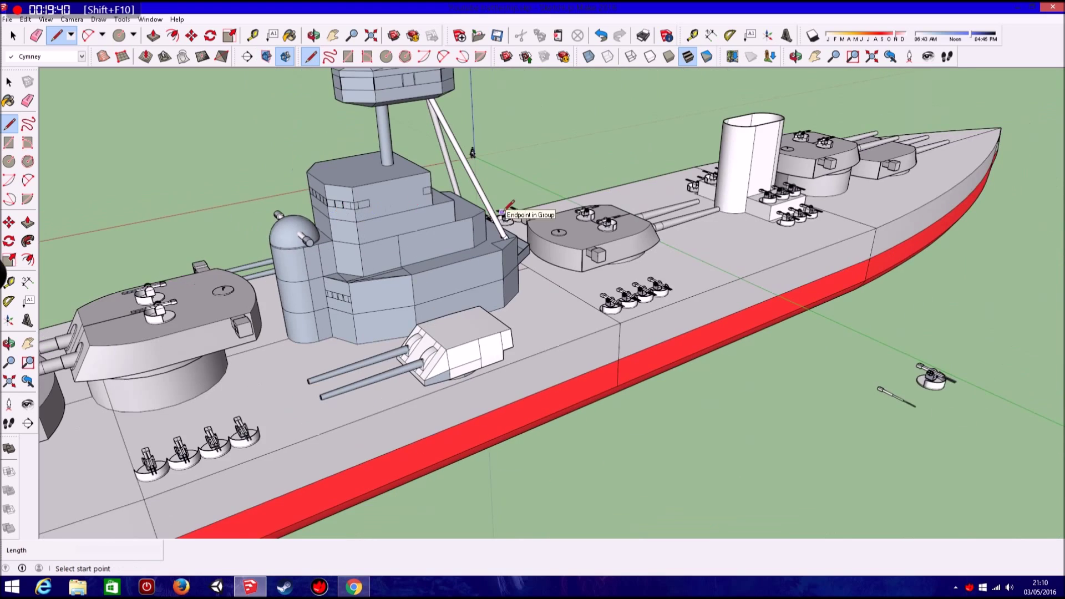
scroll(341, 299, down, 4)
middle_drag(487, 301, 565, 398)
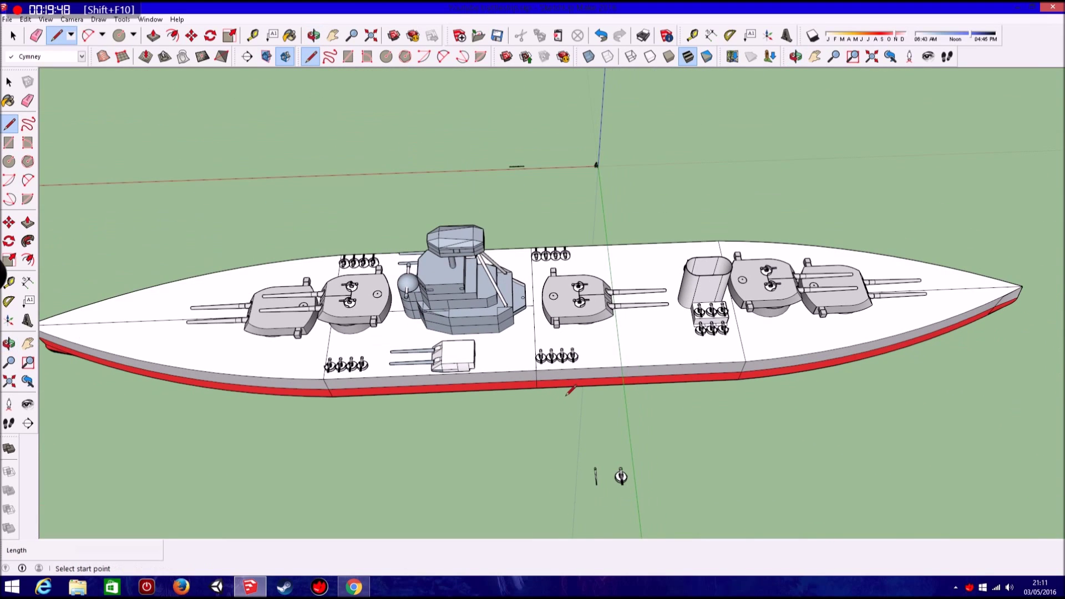
middle_drag(571, 388, 566, 422)
scroll(434, 347, up, 2)
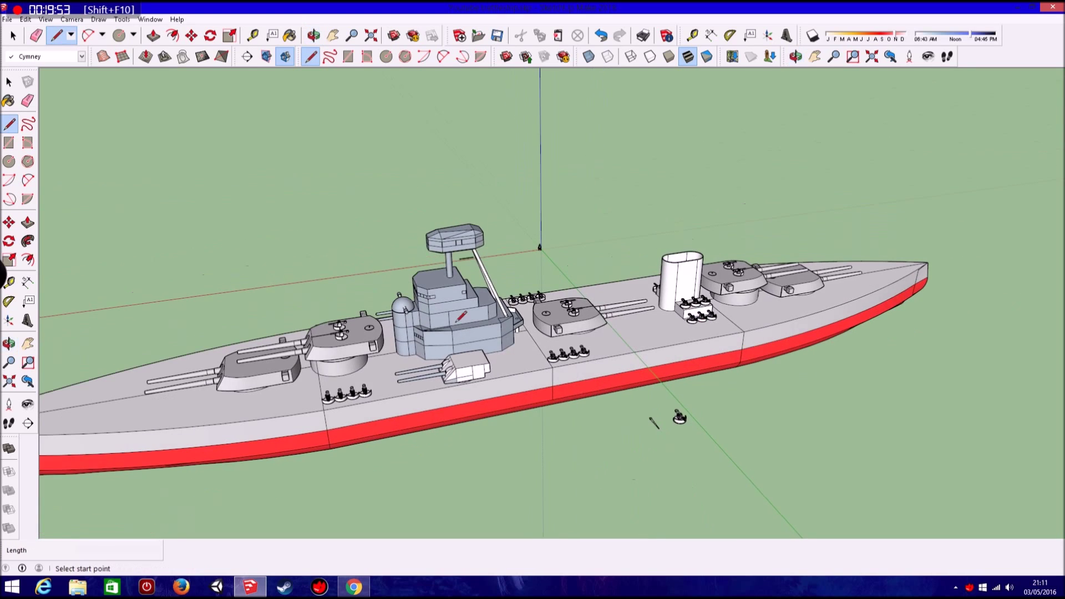
scroll(435, 347, up, 3)
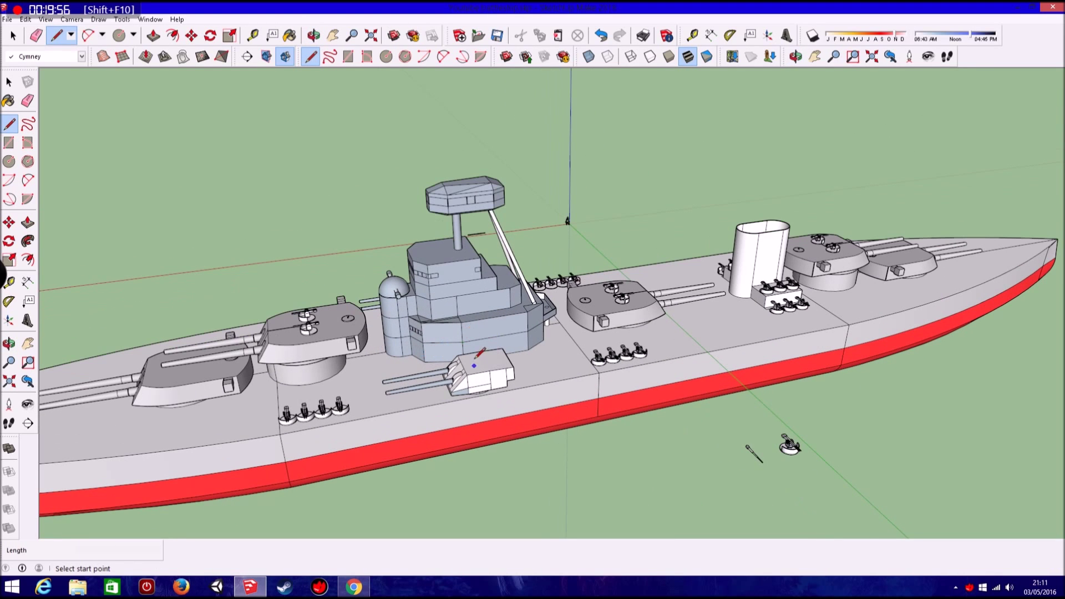
click(68, 63)
- Make Level4 the current layer
click(12, 36)
scroll(474, 318, up, 1)
middle_drag(474, 319, 275, 320)
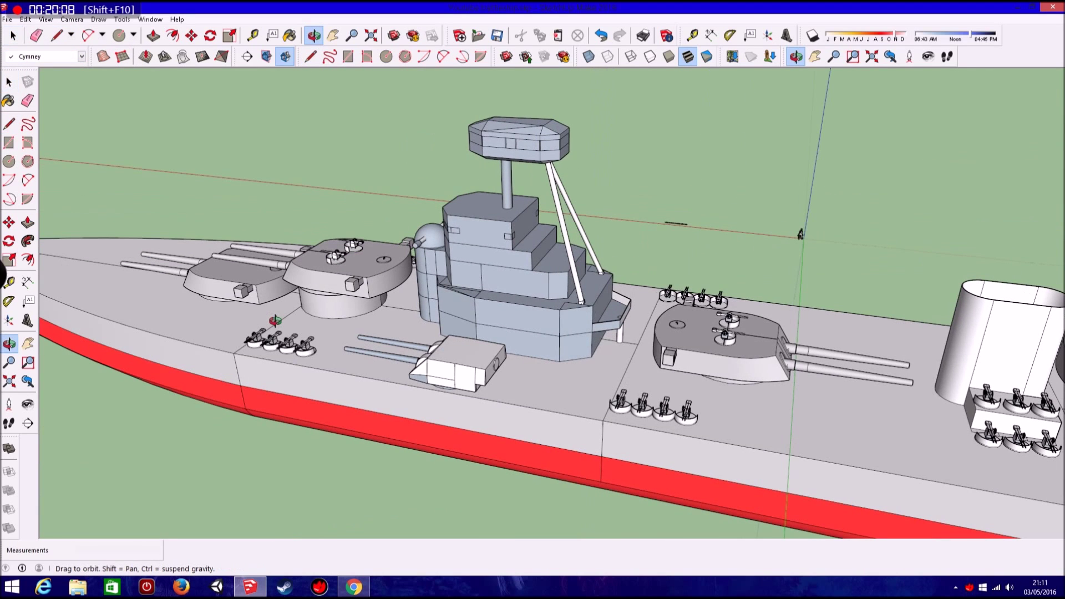
middle_drag(275, 320, 458, 288)
click(458, 289)
click(337, 218)
click(74, 57)
click(51, 147)
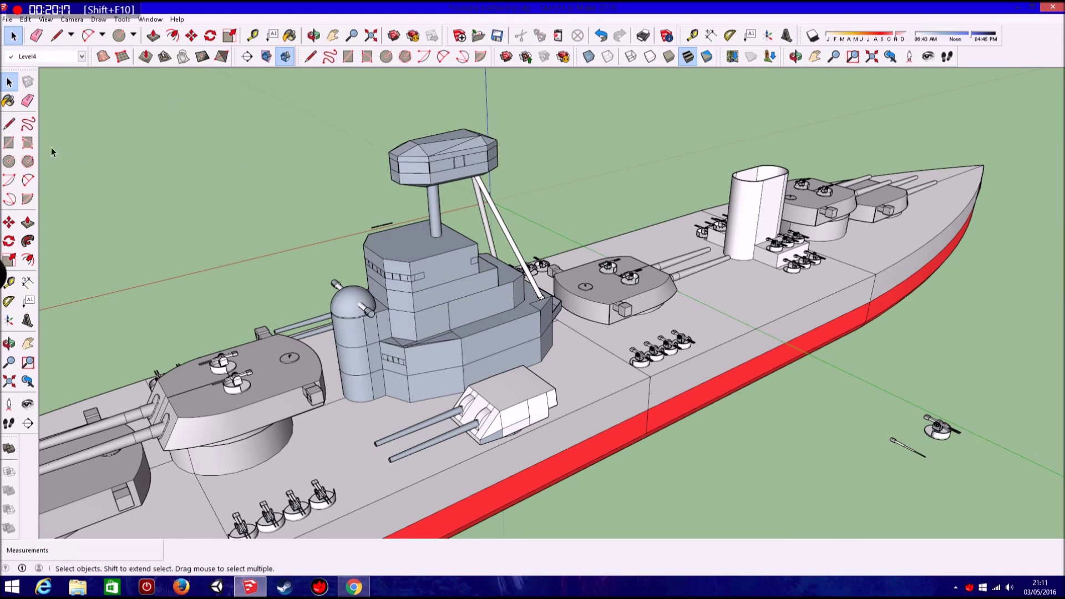
- Push/Pull both semicircular corner faces up the bridge tower
scroll(489, 288, up, 3)
scroll(606, 240, up, 3)
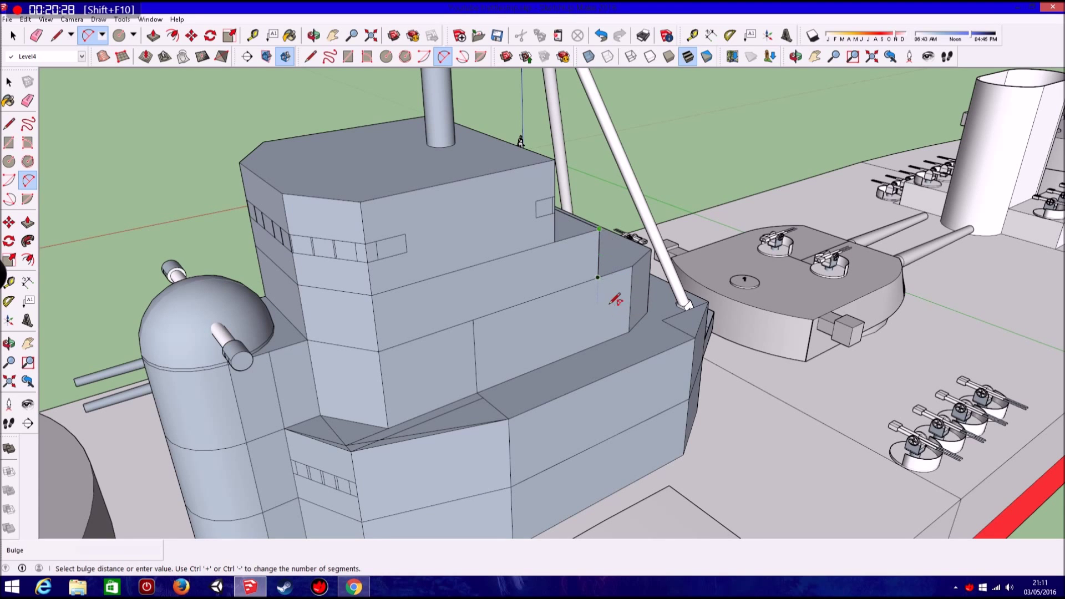
mouse_move(616, 318)
middle_down()
mouse_move(710, 208)
mouse_move(666, 193)
middle_up()
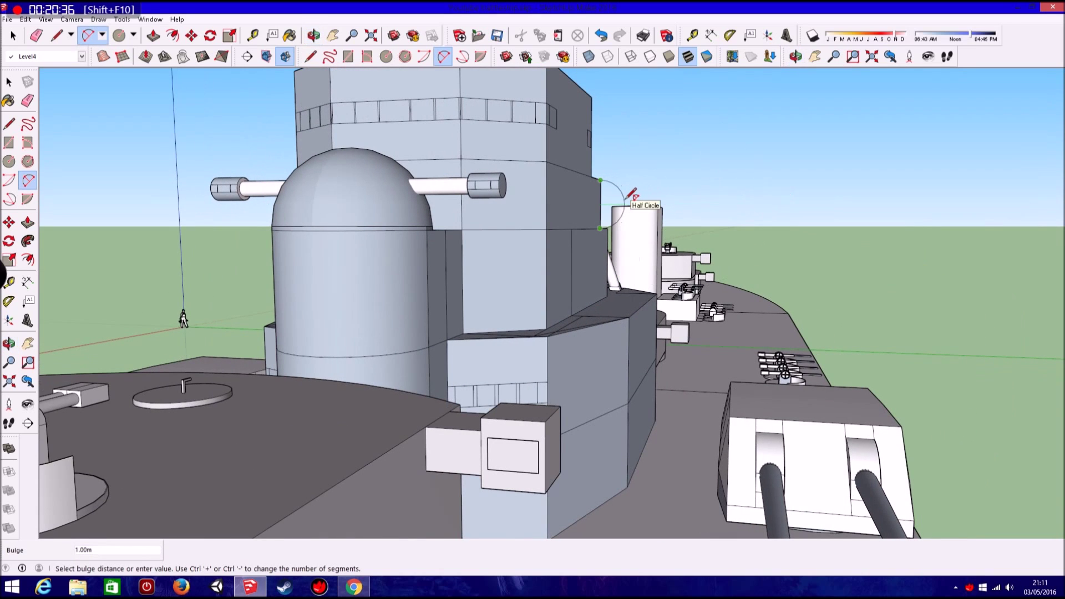
click(552, 171)
mouse_move(551, 171)
middle_down()
mouse_move(446, 222)
mouse_move(32, 165)
middle_up()
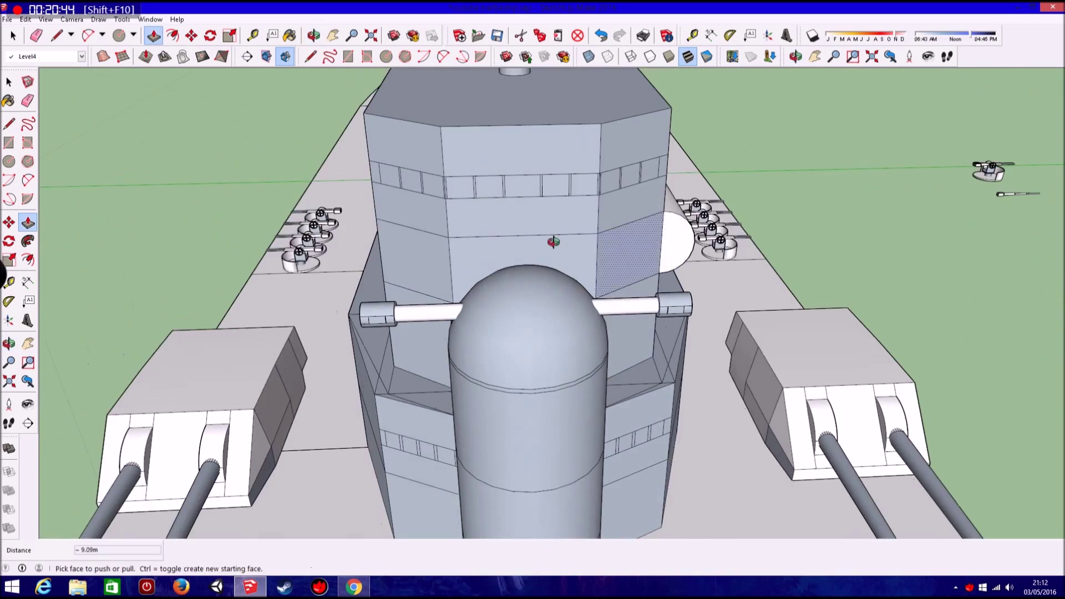
mouse_move(345, 181)
middle_down()
mouse_move(368, 189)
mouse_move(301, 161)
middle_up()
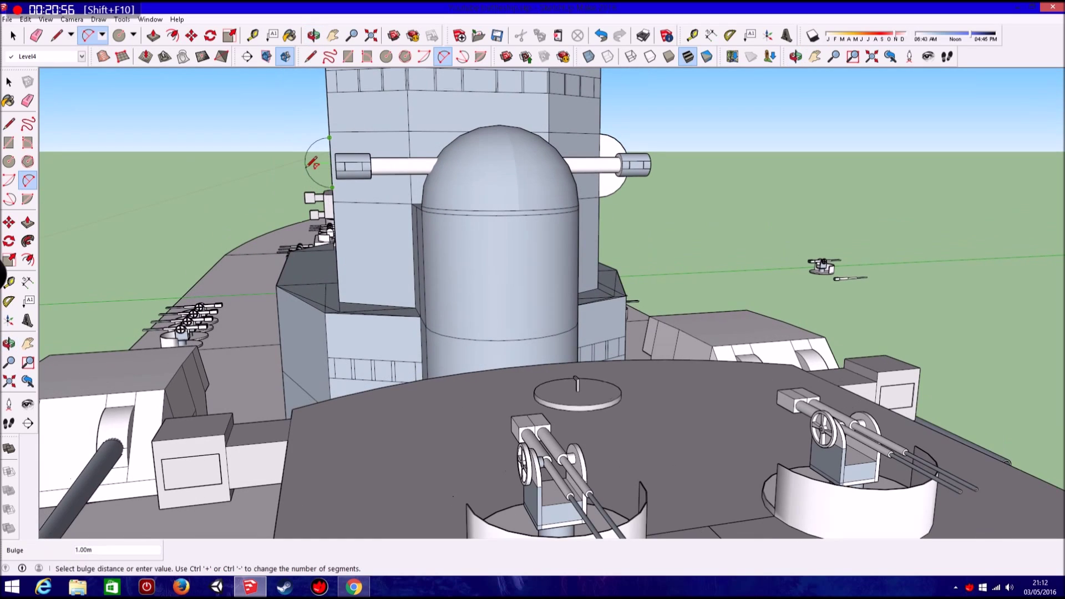
drag(333, 159, 329, 134)
mouse_move(504, 174)
middle_down()
mouse_move(387, 207)
mouse_move(388, 198)
mouse_move(571, 178)
mouse_move(572, 239)
mouse_move(159, 102)
middle_up()
scroll(500, 277, down, 5)
mouse_move(499, 278)
middle_down()
mouse_move(456, 292)
mouse_move(534, 242)
mouse_move(428, 235)
middle_up()
scroll(428, 235, down, 5)
mouse_move(682, 411)
middle_down()
mouse_move(690, 326)
mouse_move(671, 223)
middle_up()
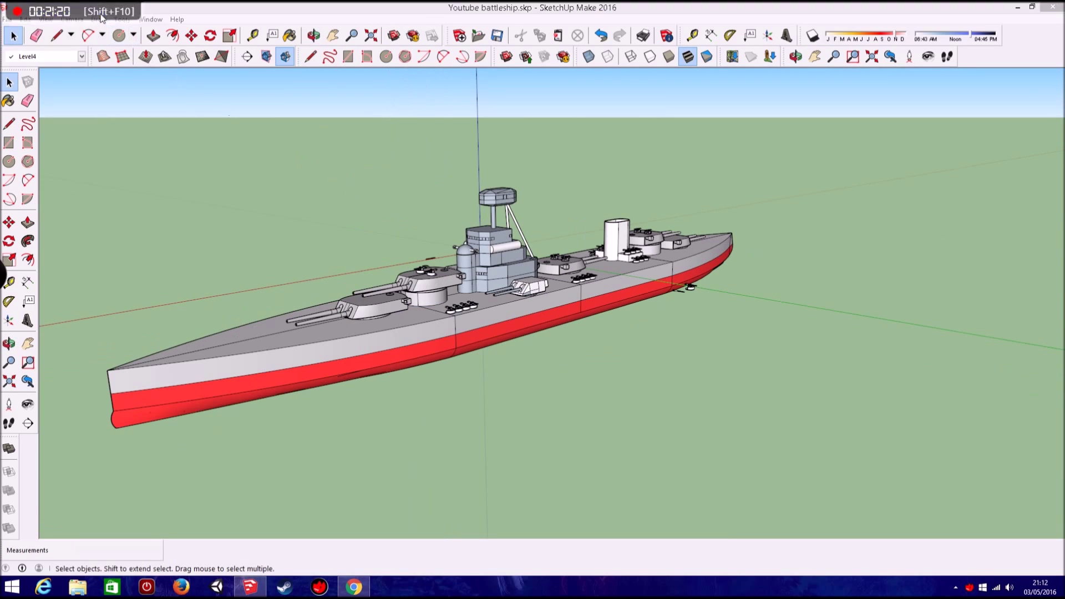